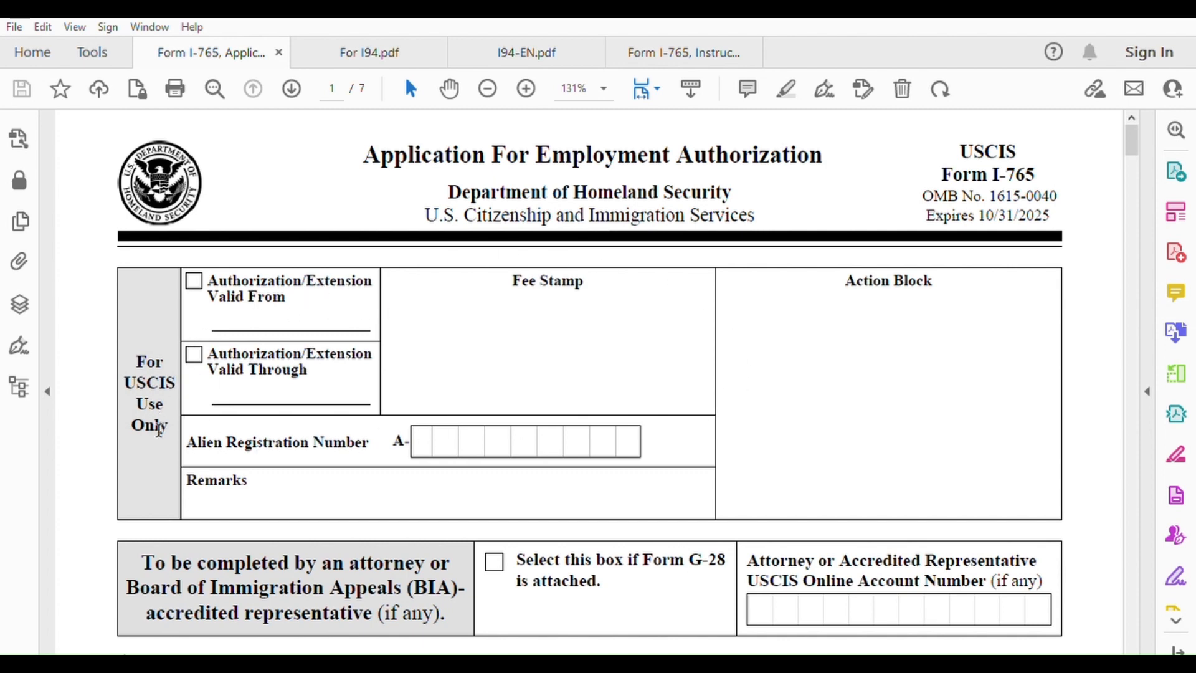
Scroll down past the attorney section to Part 1, Reason for Applying
scroll(440, 516, "down", 2)
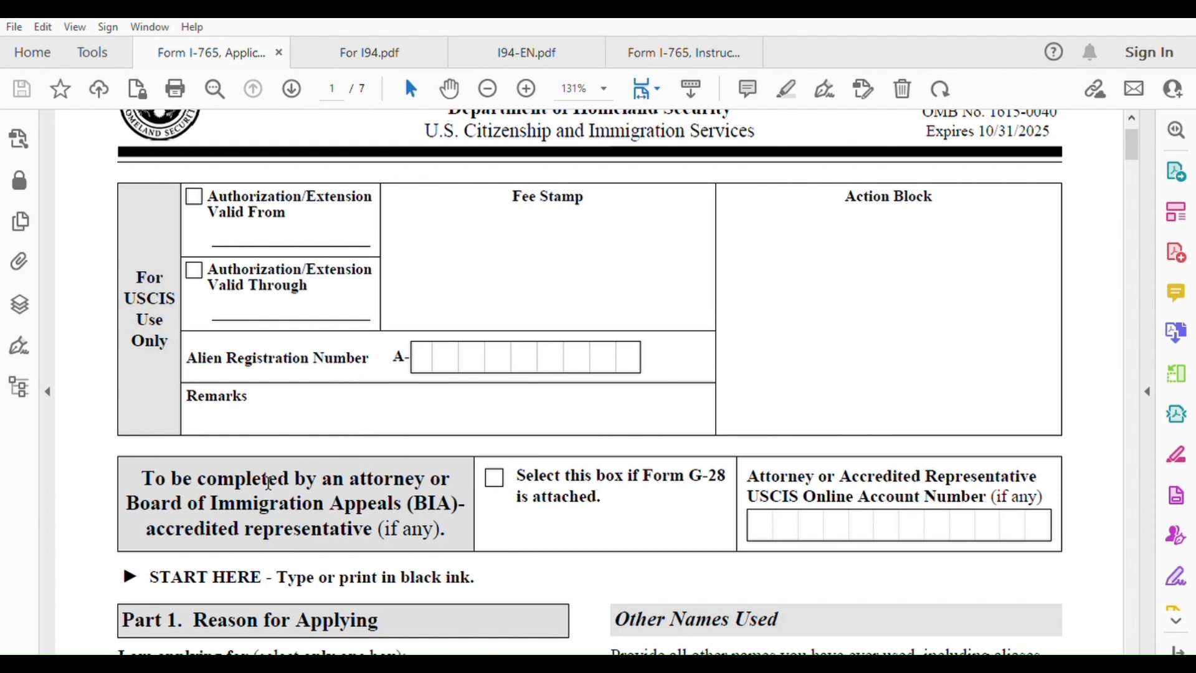
scroll(463, 455, "down", 2)
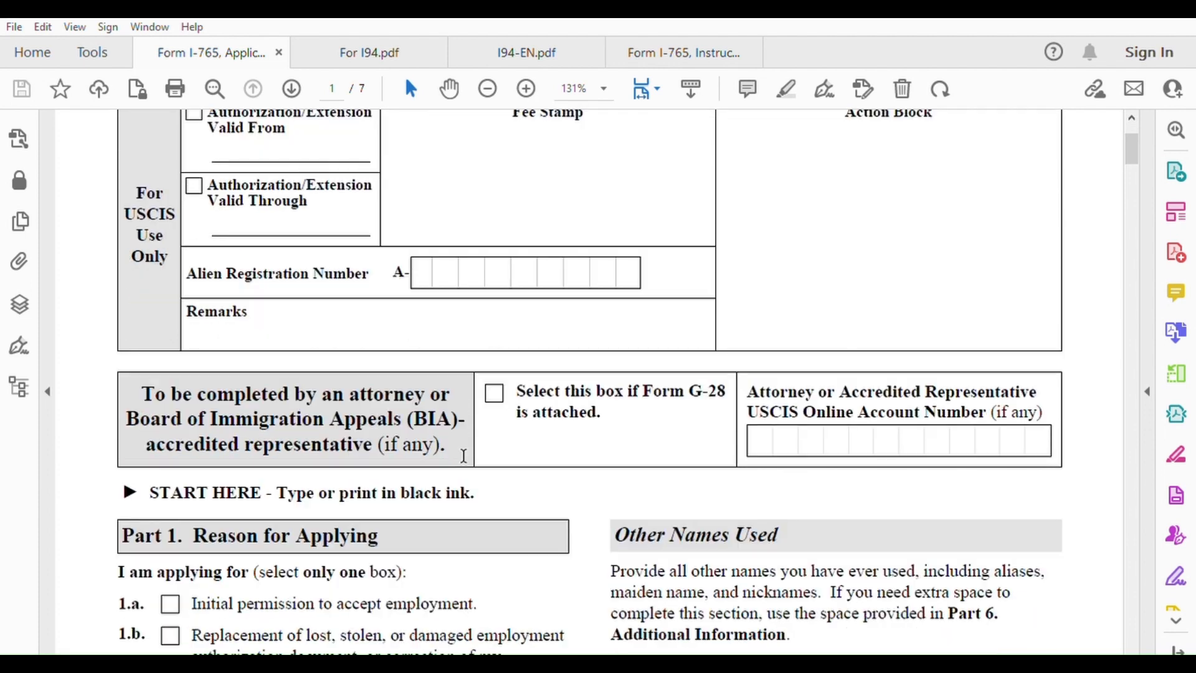
scroll(286, 514, "down", 1)
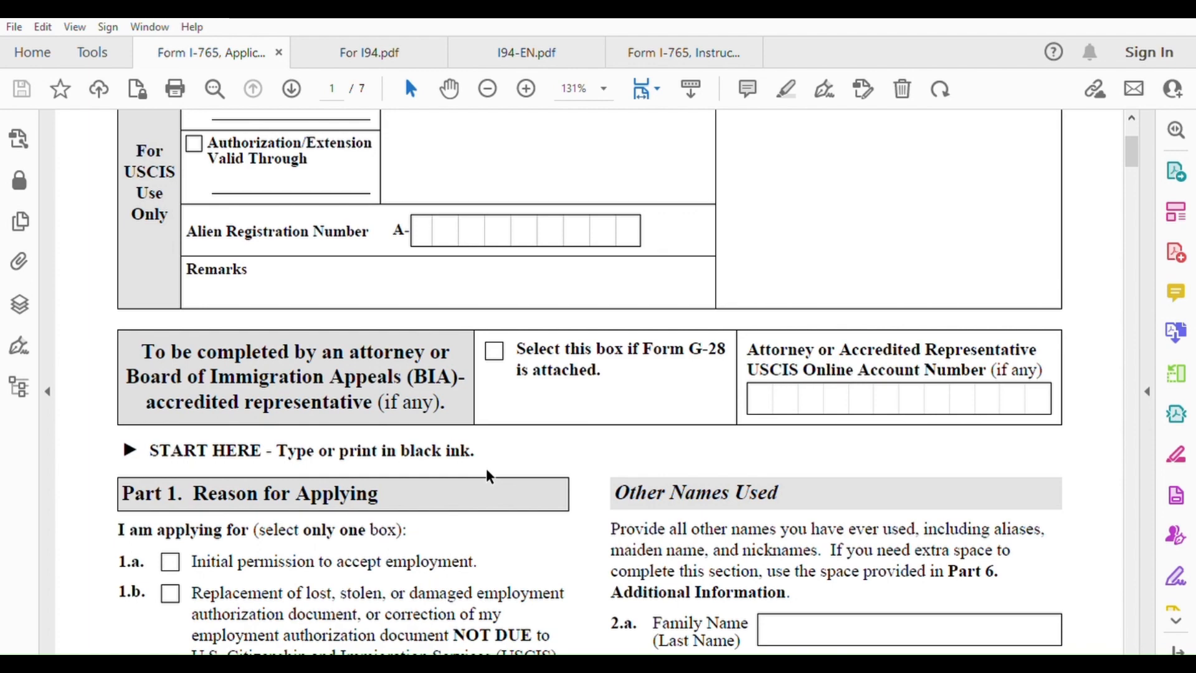
scroll(487, 475, "down", 2)
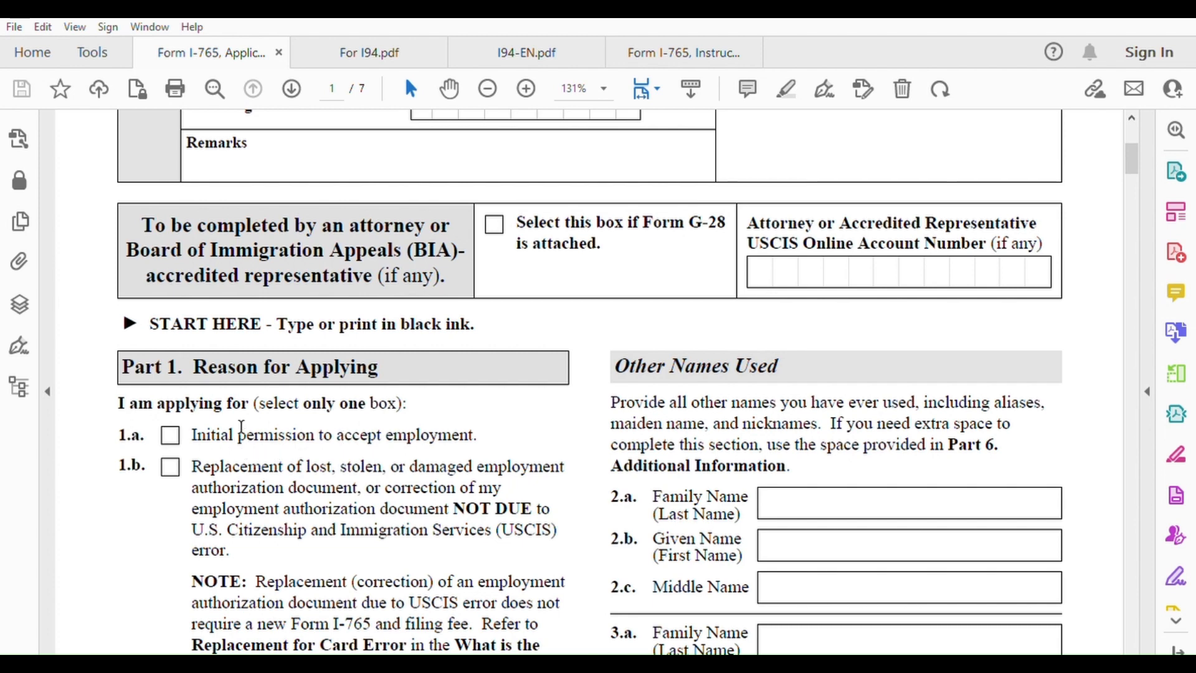
Check box 1.a, Initial permission to accept employment, then scroll down toward Part 2
left_click(171, 434)
scroll(339, 445, "down", 1)
scroll(225, 444, "down", 2)
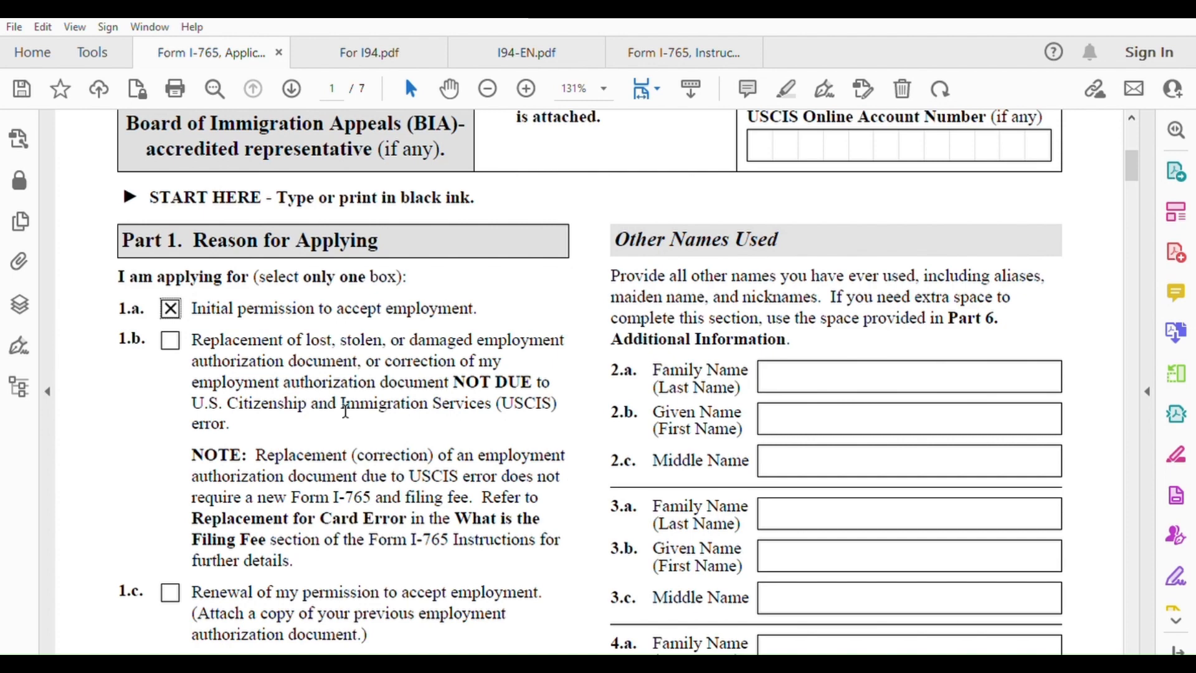
scroll(355, 416, "down", 3)
scroll(360, 416, "down", 5)
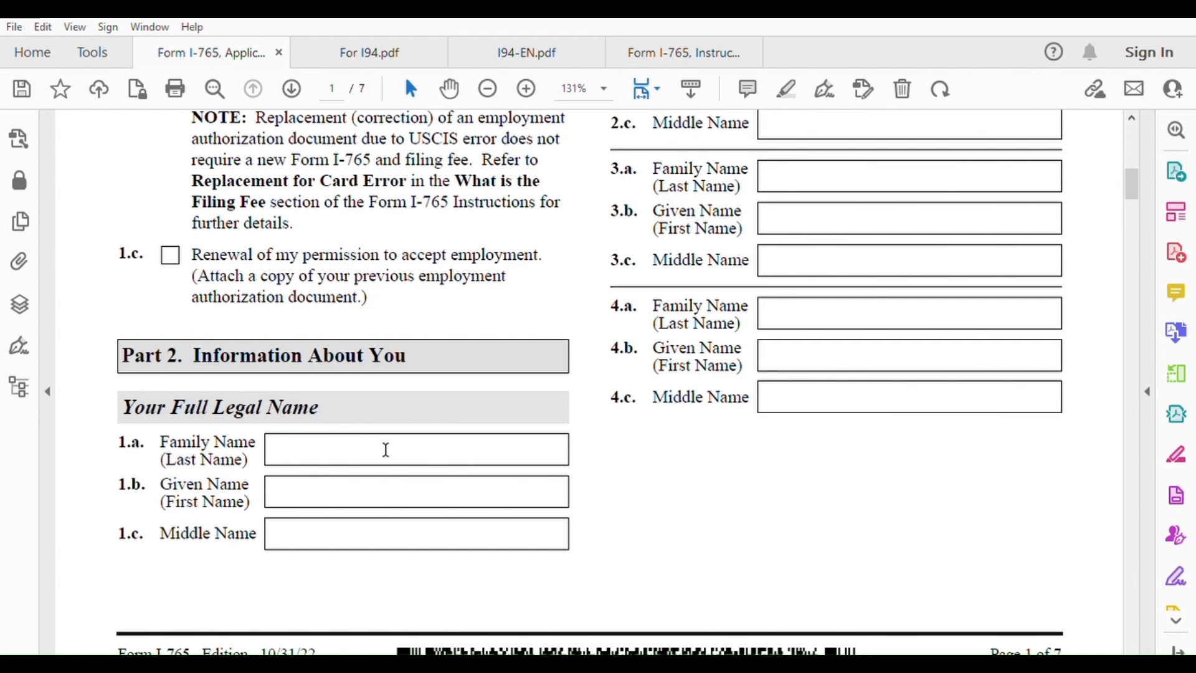
Enter the applicant's family and given names in 1.a and 1.b, with N/A as middle name
scroll(385, 449, "up", 15)
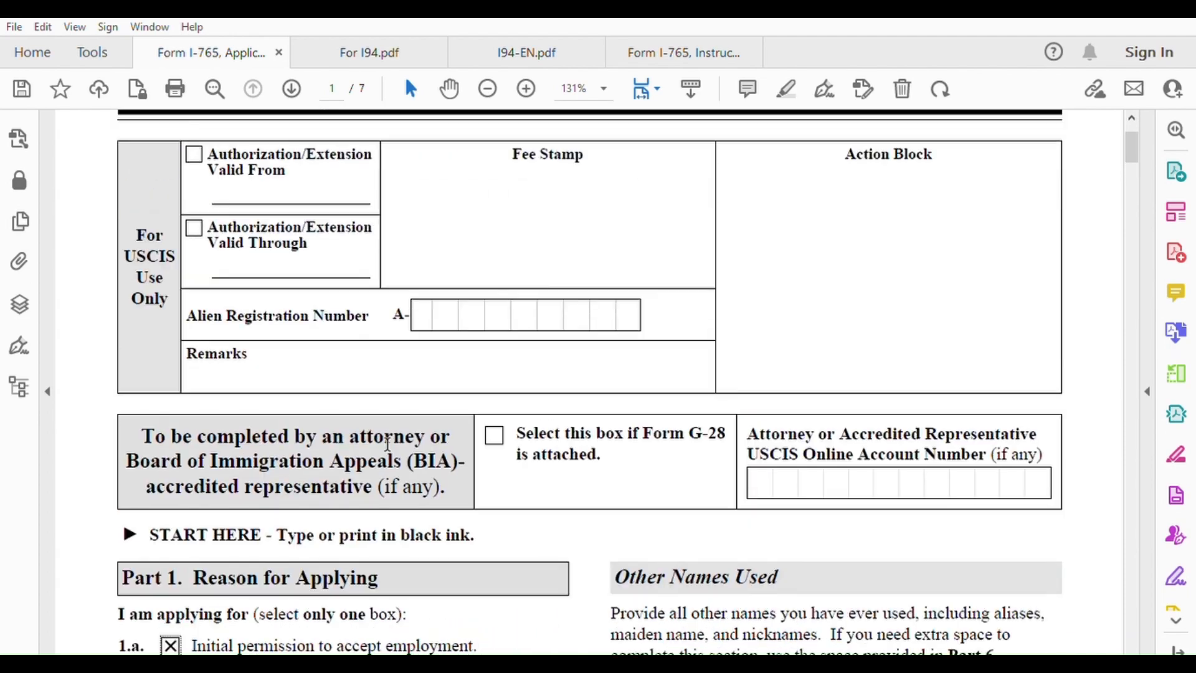
scroll(387, 443, "down", 17)
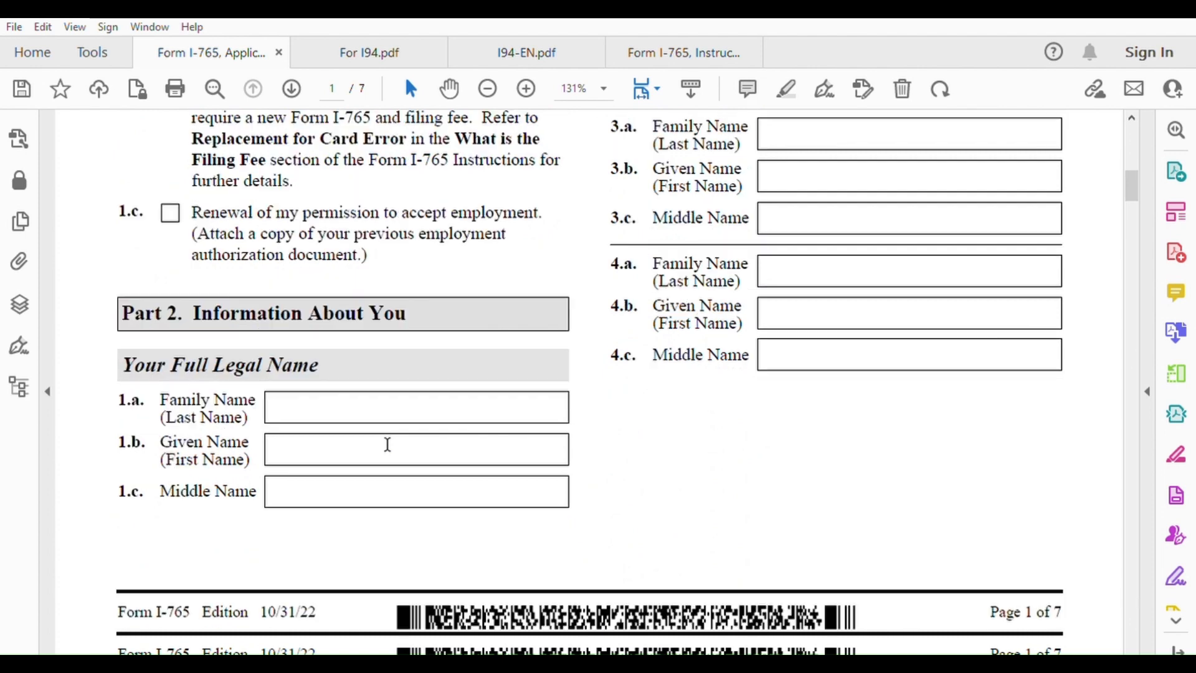
left_click(352, 408)
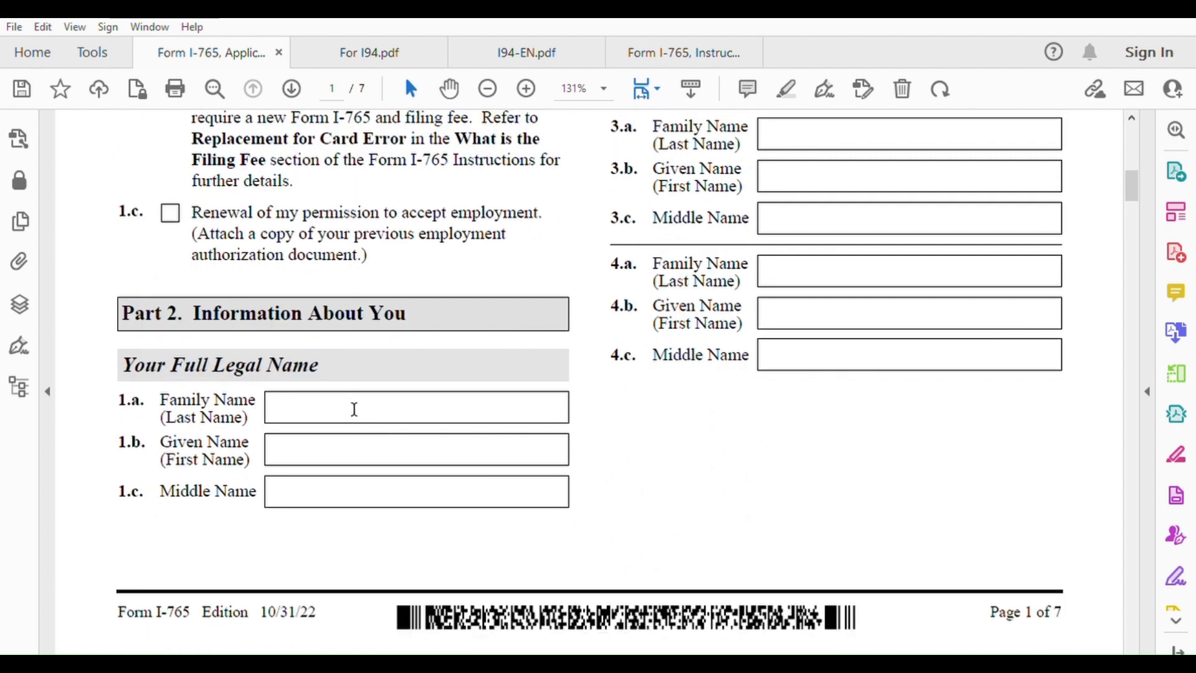
left_click(303, 442)
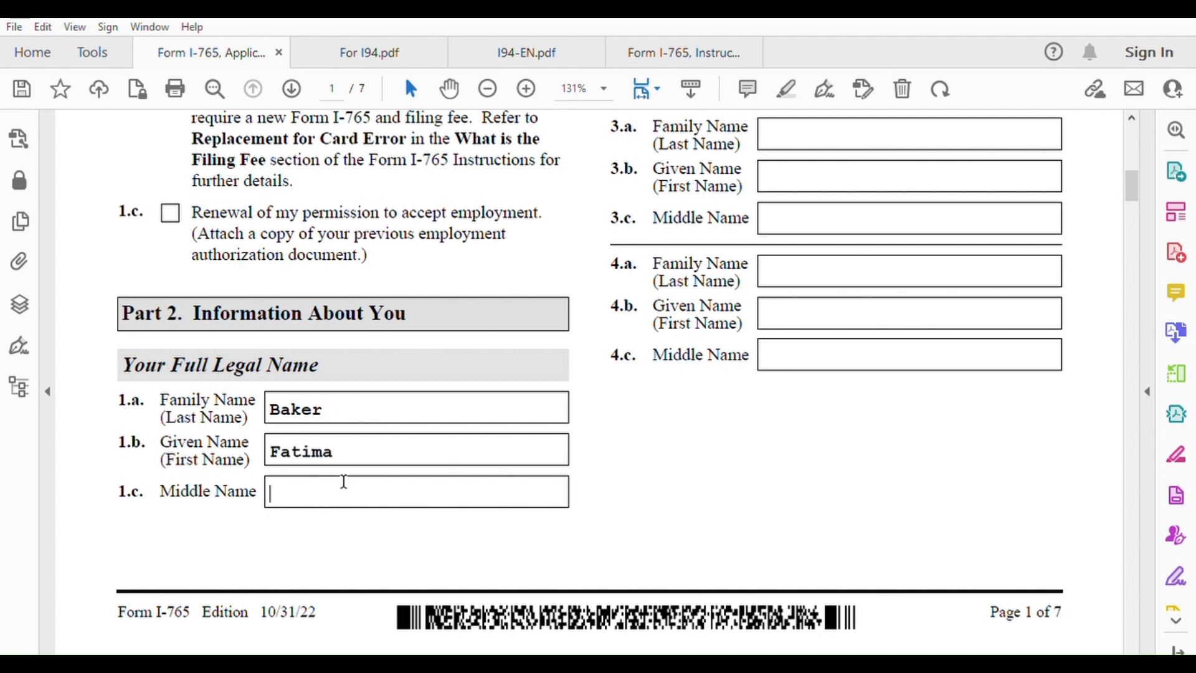
type("N/")
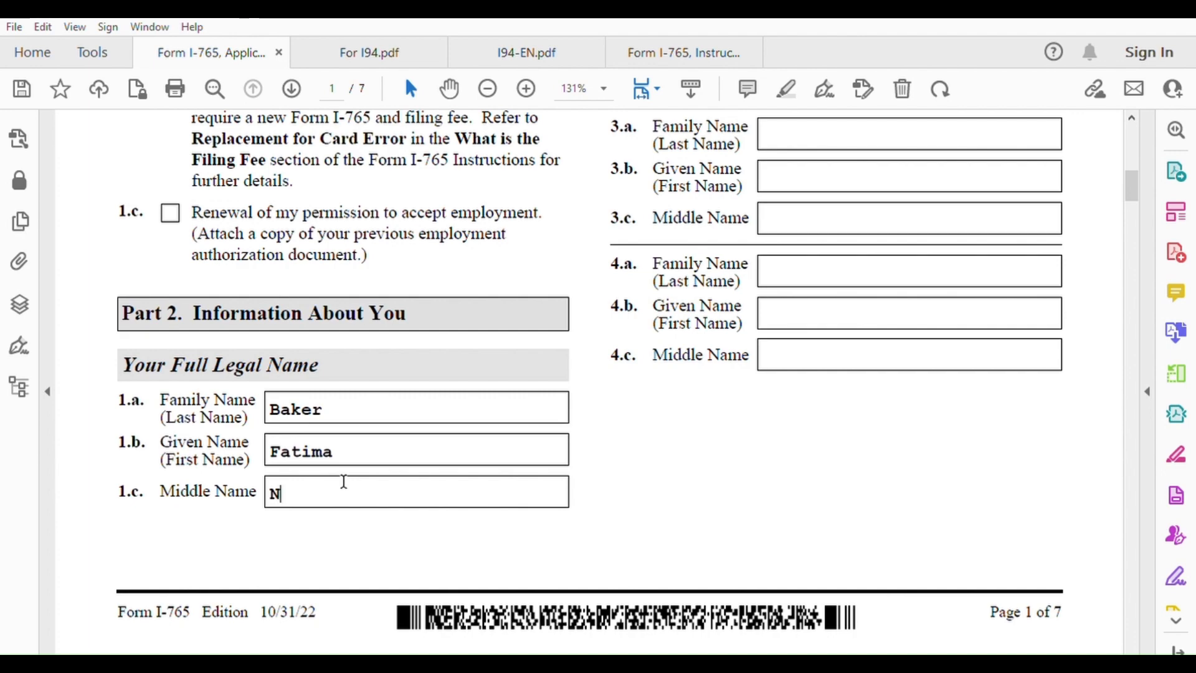
type("A")
scroll(715, 499, "up", 8)
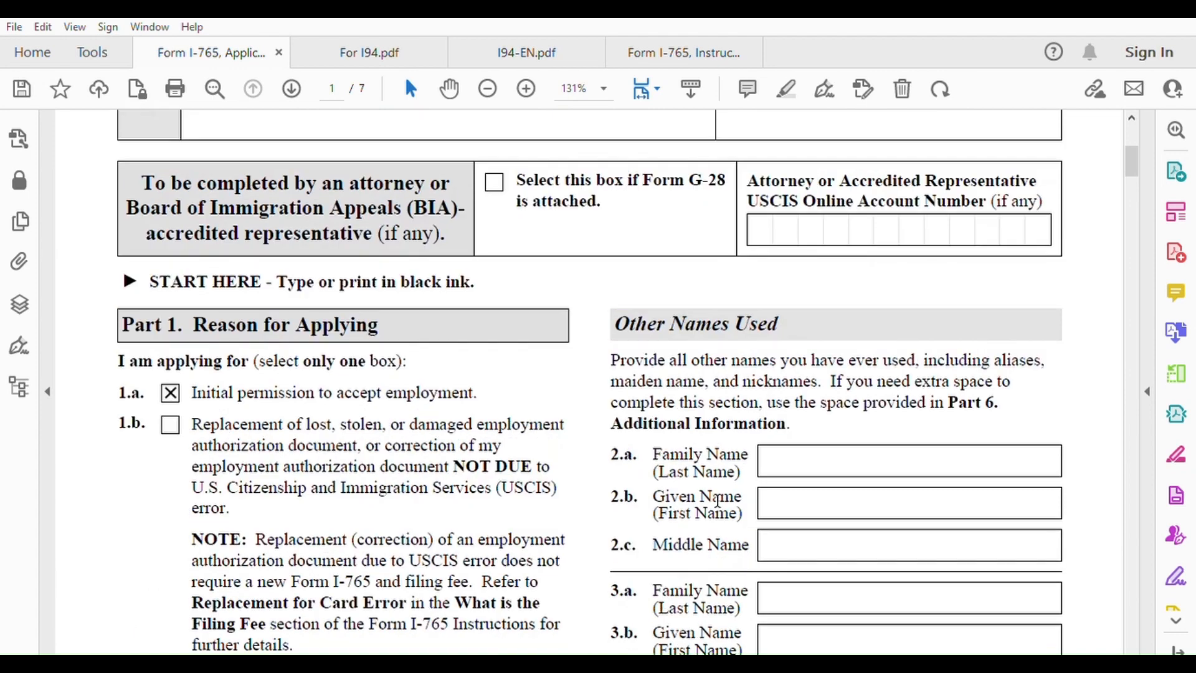
scroll(719, 496, "down", 1)
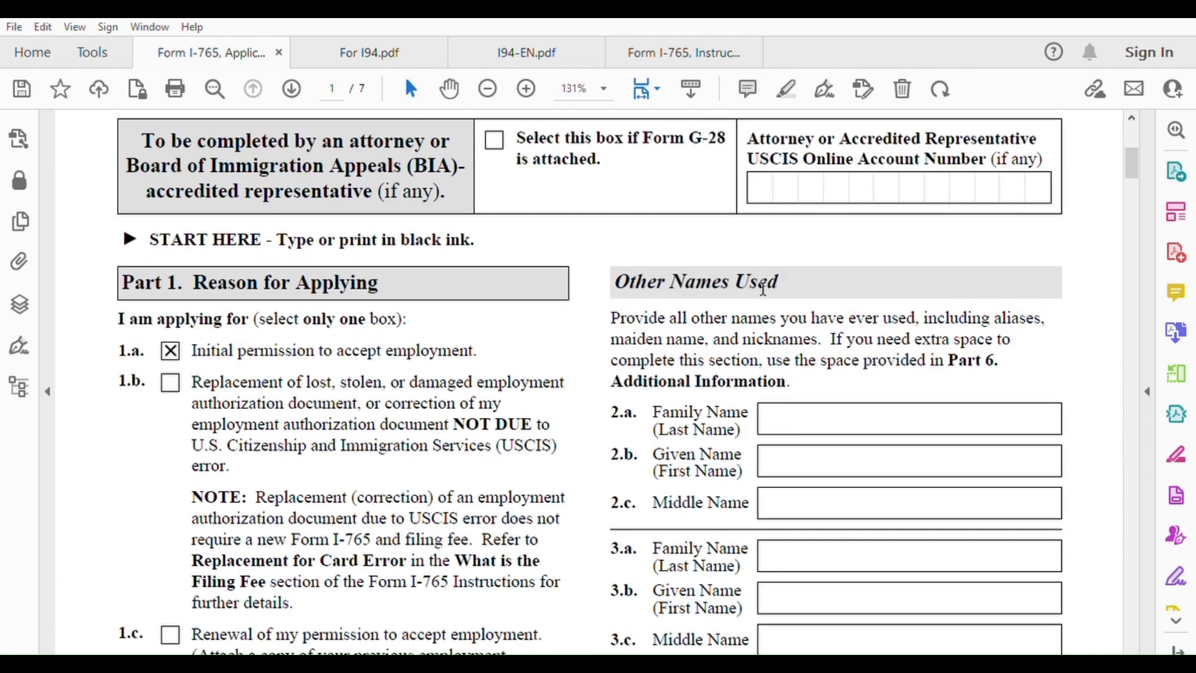
scroll(800, 457, "down", 1)
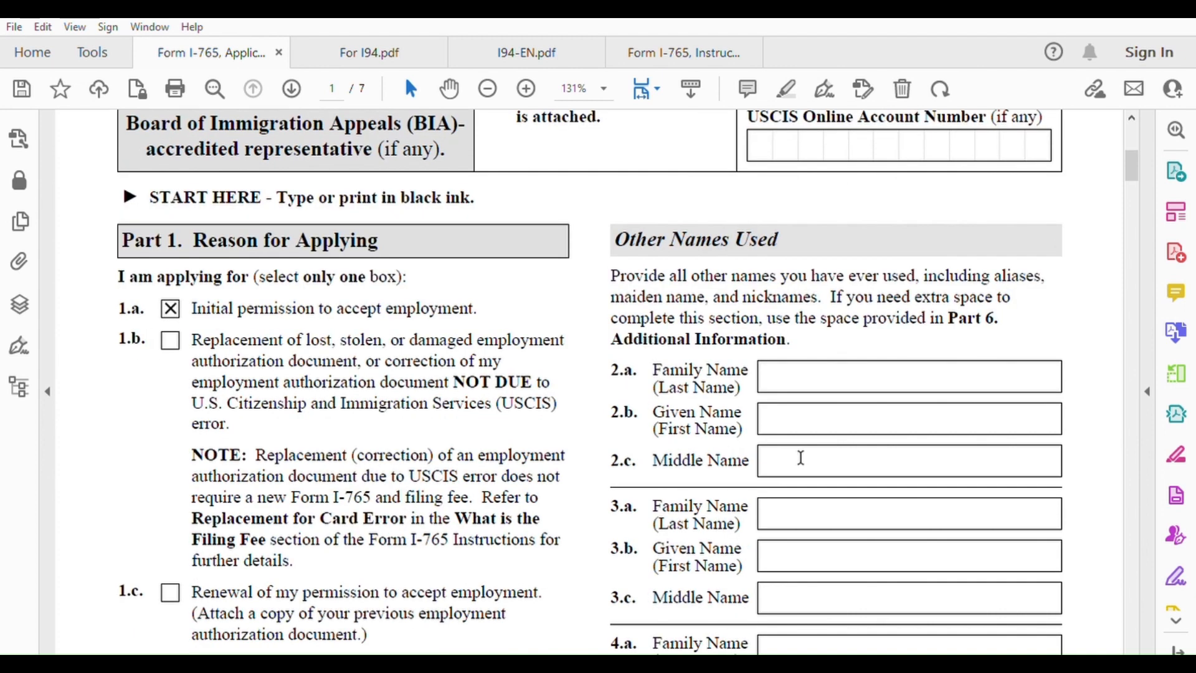
Enter N A as the other family name in item 2.a and scroll to page 2's mailing address
left_click(816, 365)
type("N A")
scroll(790, 467, "down", 3)
scroll(803, 475, "down", 1)
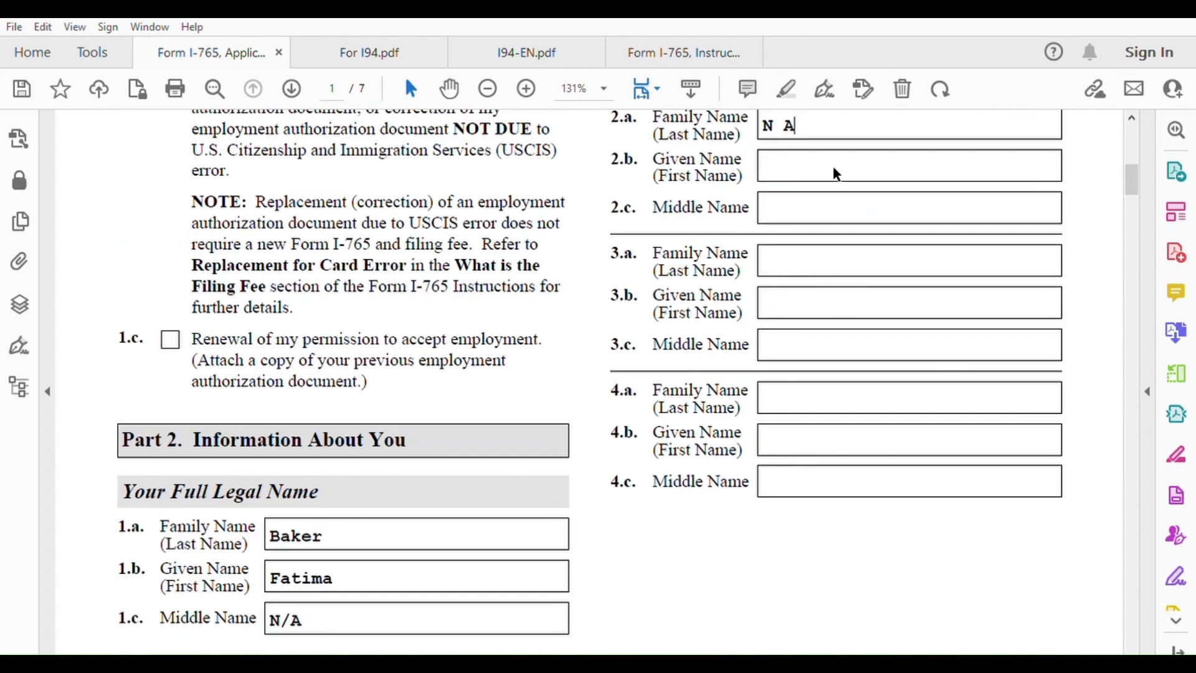
scroll(833, 296, "up", 1)
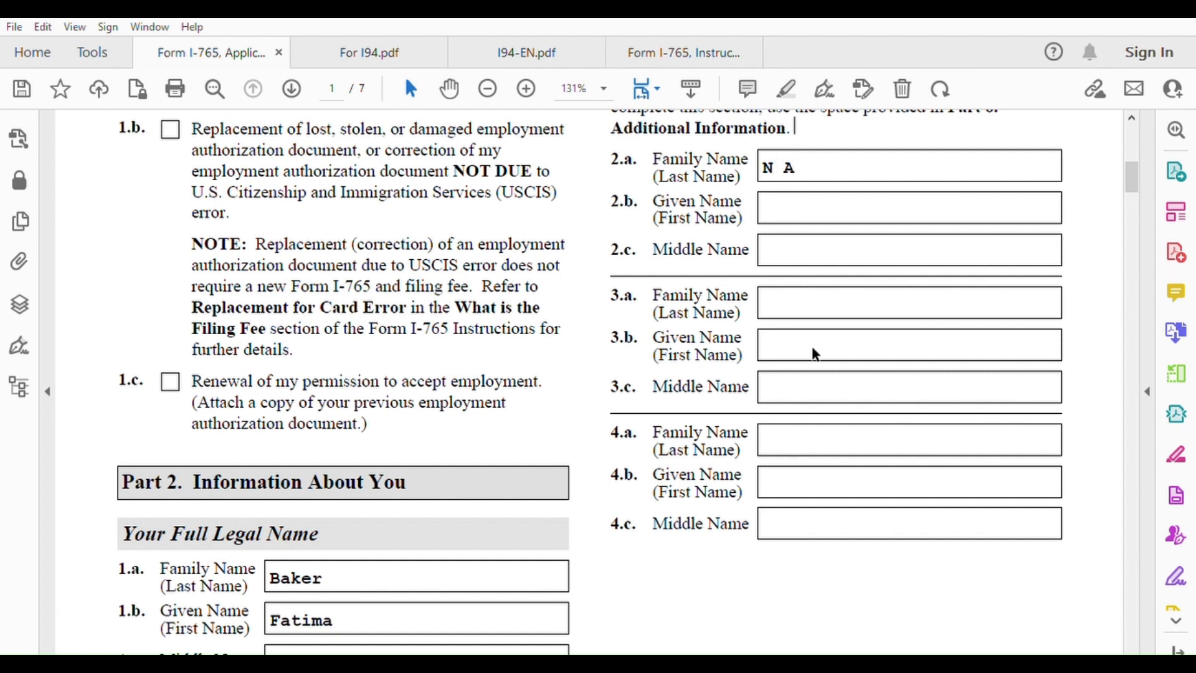
scroll(764, 481, "down", 10)
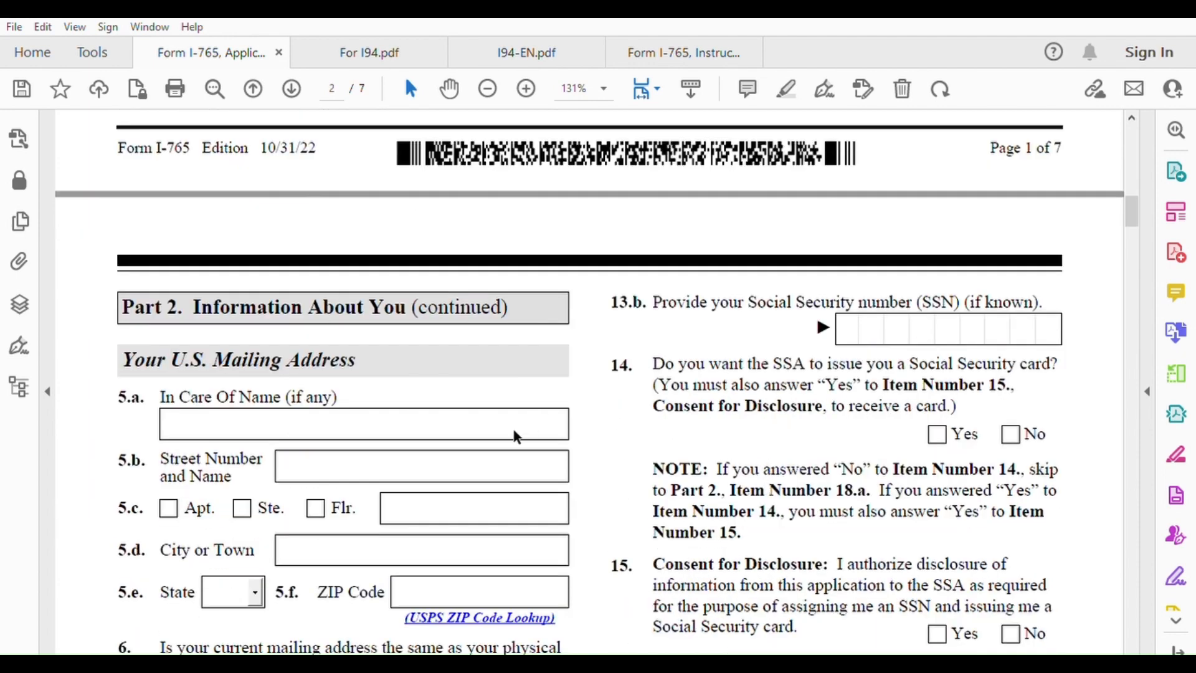
Fill in the in-care-of name, street address and city in items 5.a, 5.b and 5.d
scroll(356, 426, "down", 1)
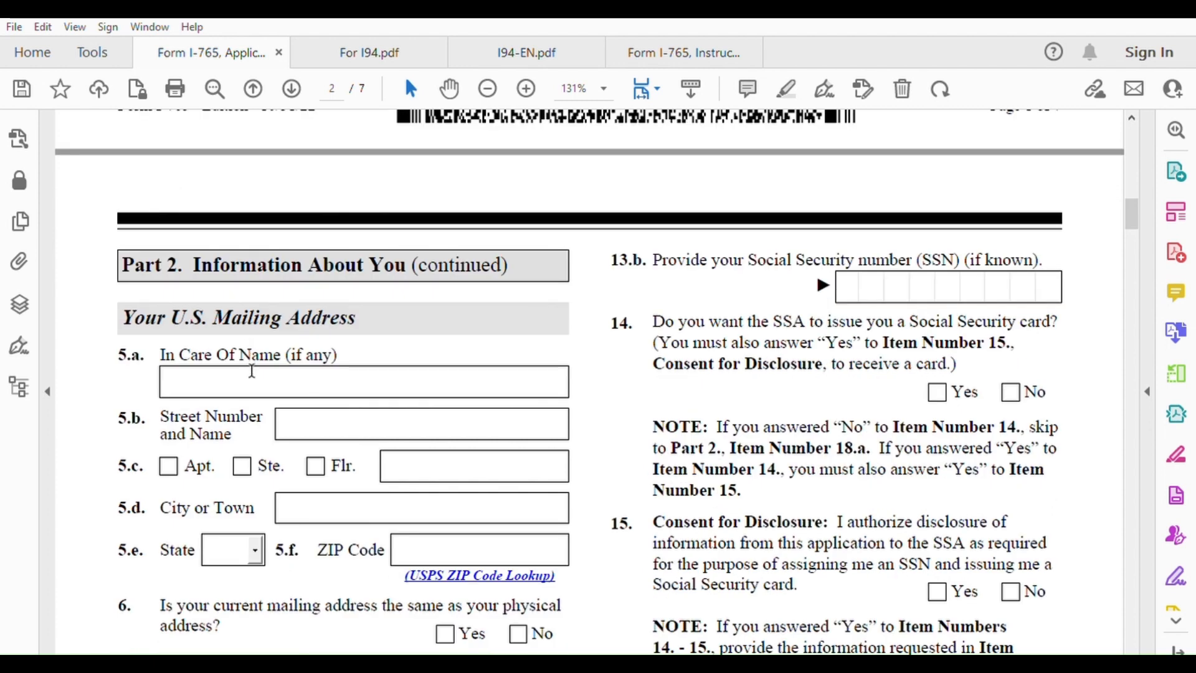
left_click(251, 372)
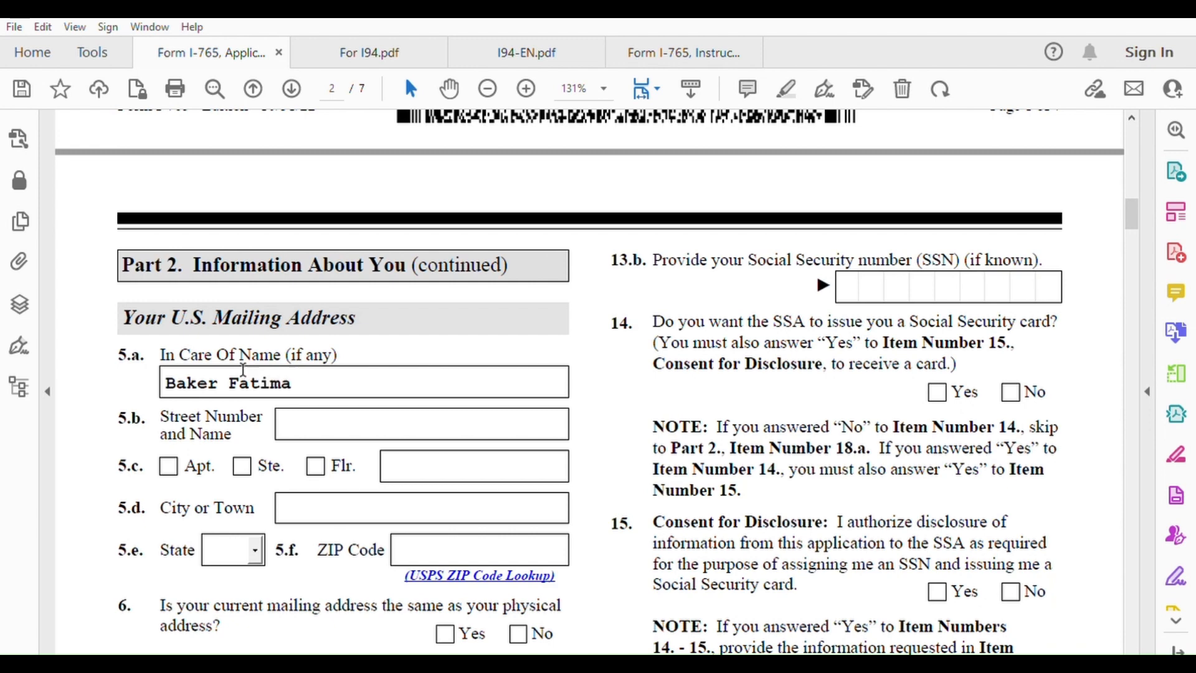
left_click(309, 409)
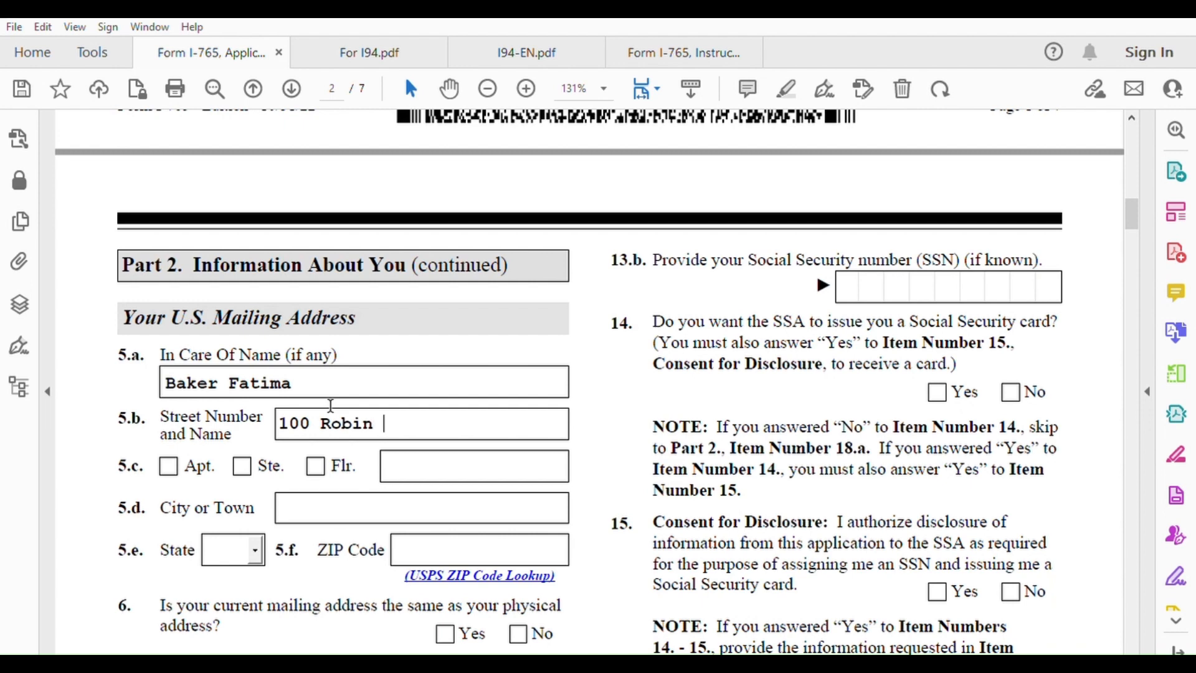
left_click(387, 506)
type("Indi")
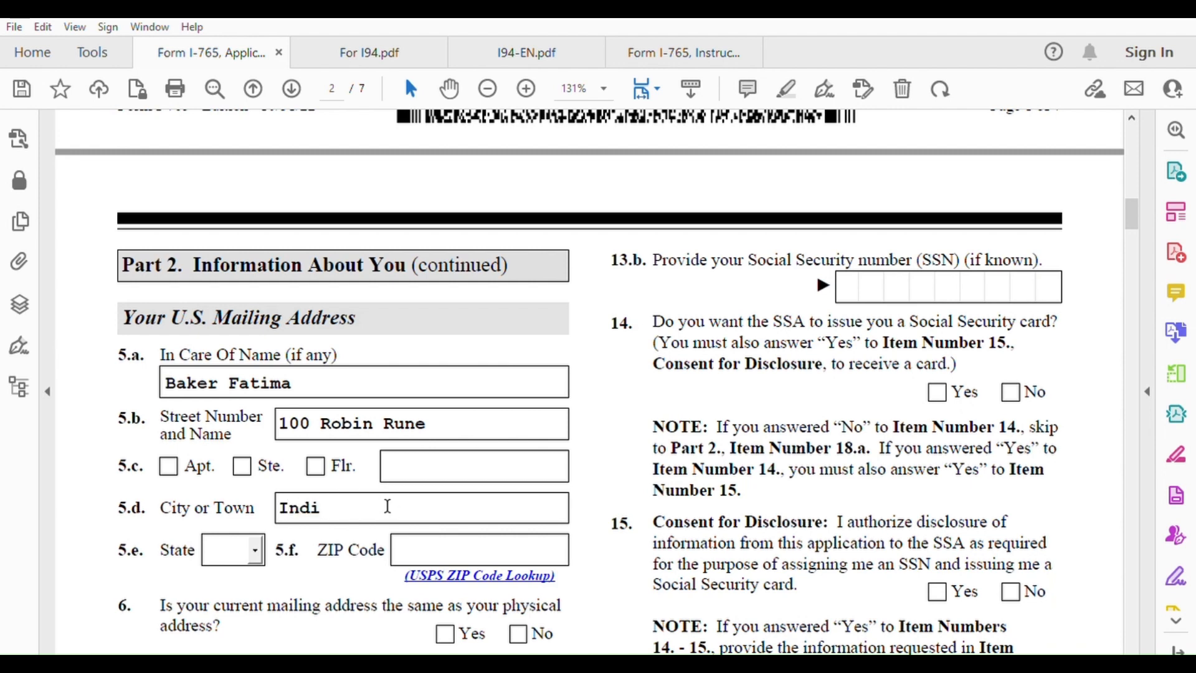
type("anapolis")
Choose the mailing state from the 5.e list and enter the ZIP code in 5.f
left_click(256, 546)
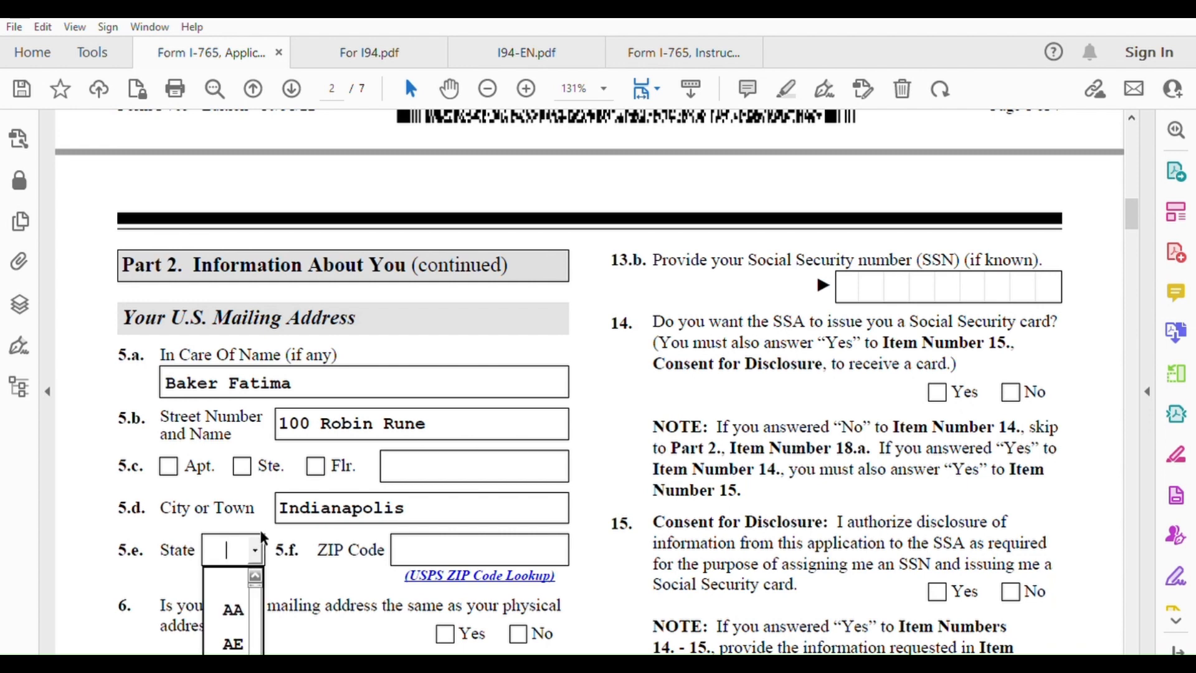
key("i")
left_click(256, 656)
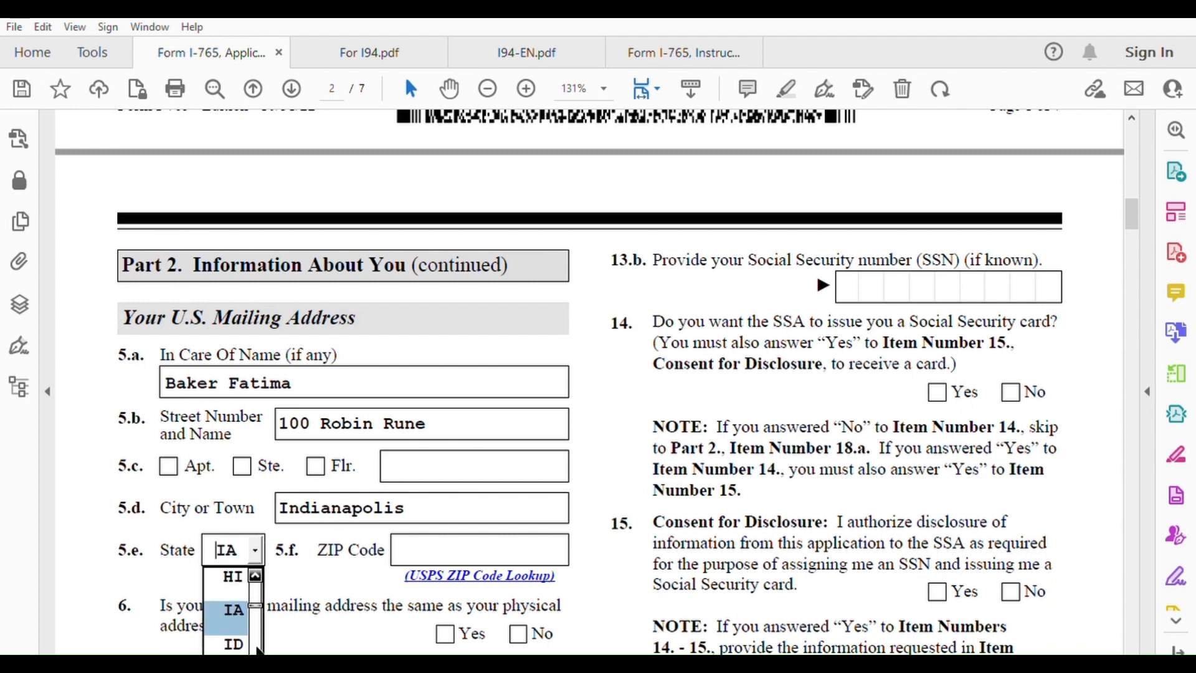
left_click(256, 650)
left_click(257, 651)
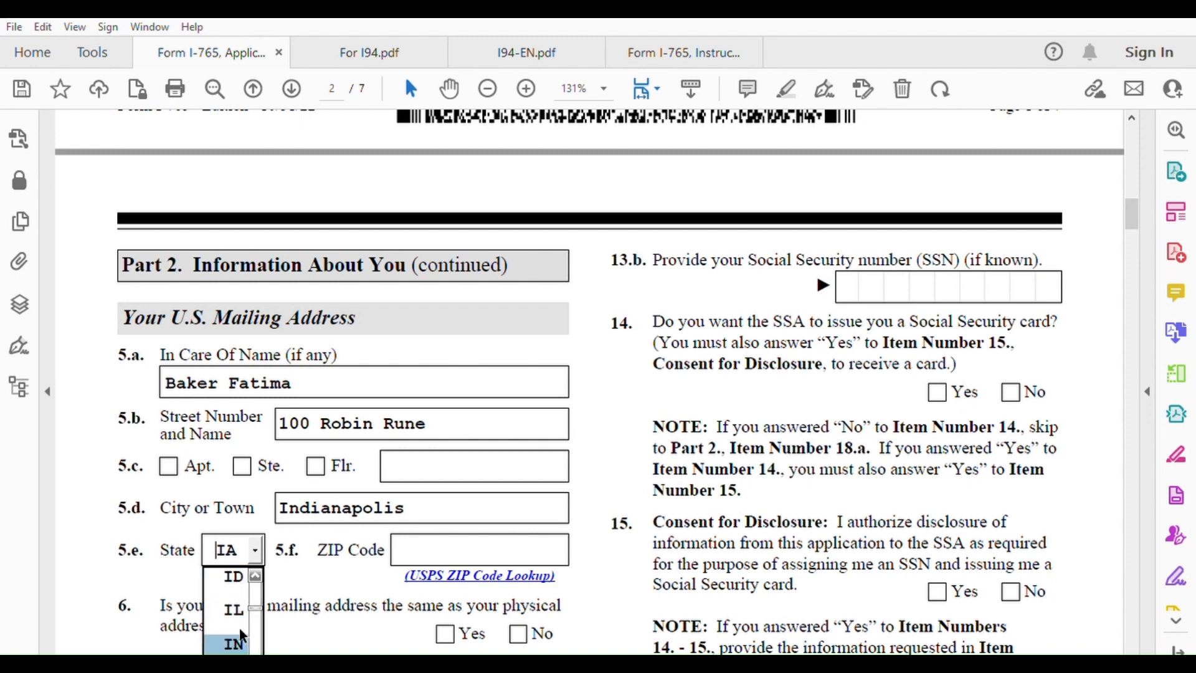
left_click(236, 643)
left_click(418, 535)
type("4")
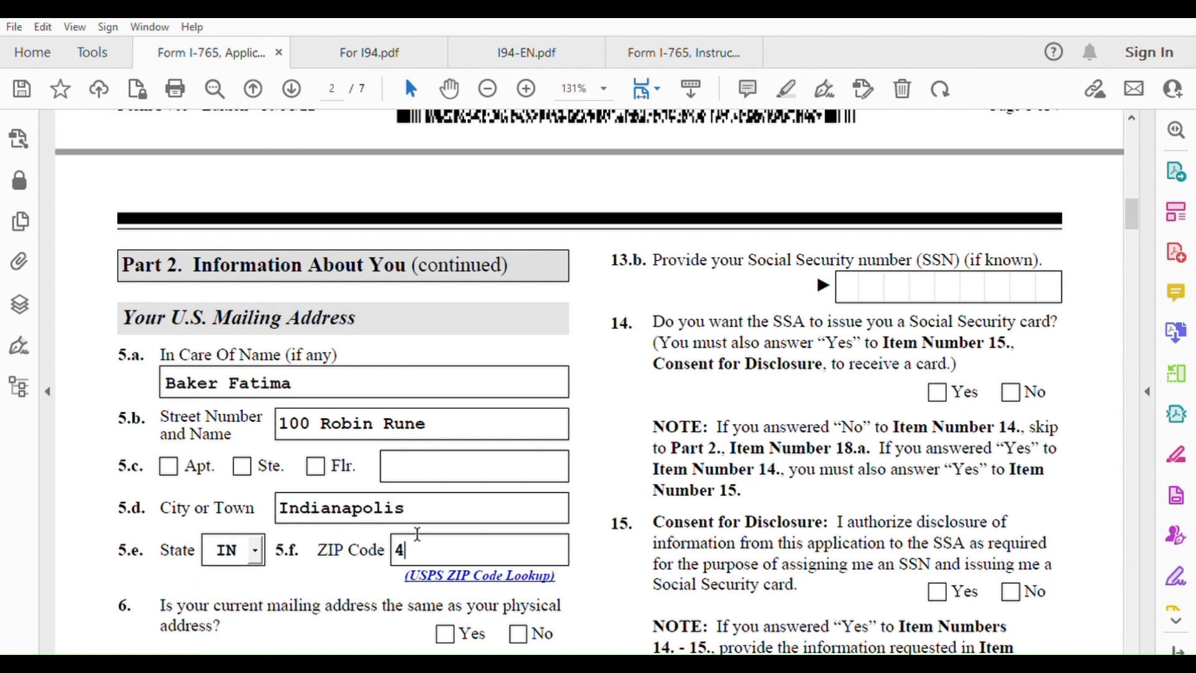
type("6231")
scroll(417, 534, "down", 3)
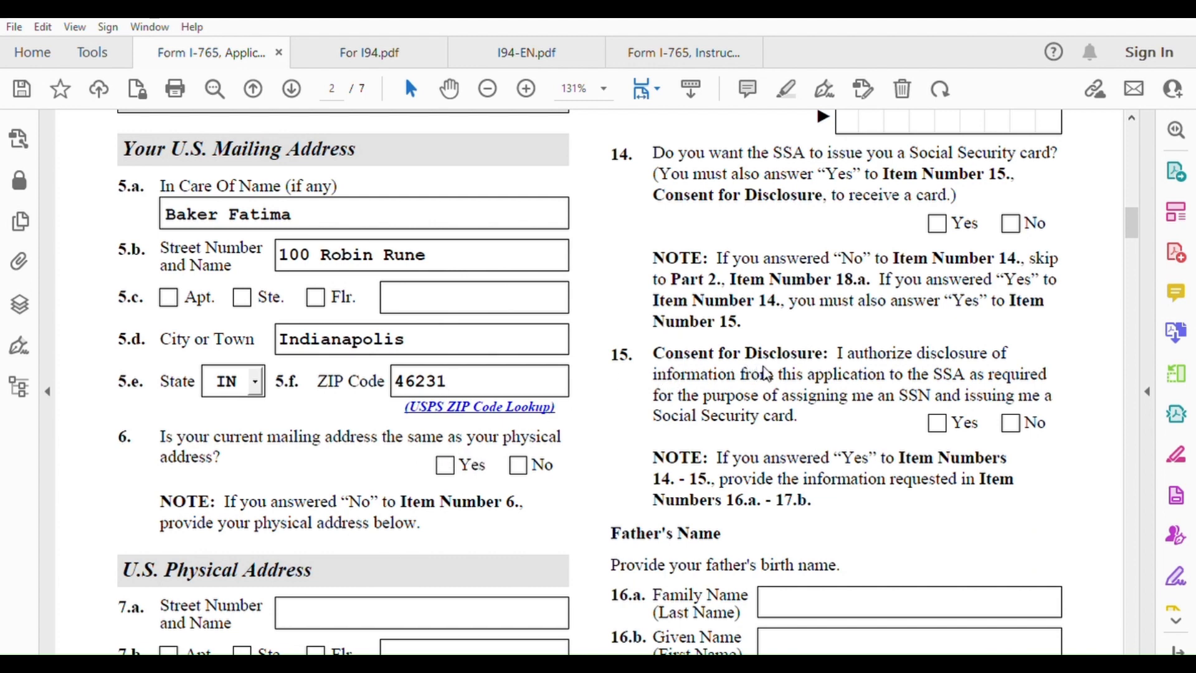
left_click(445, 465)
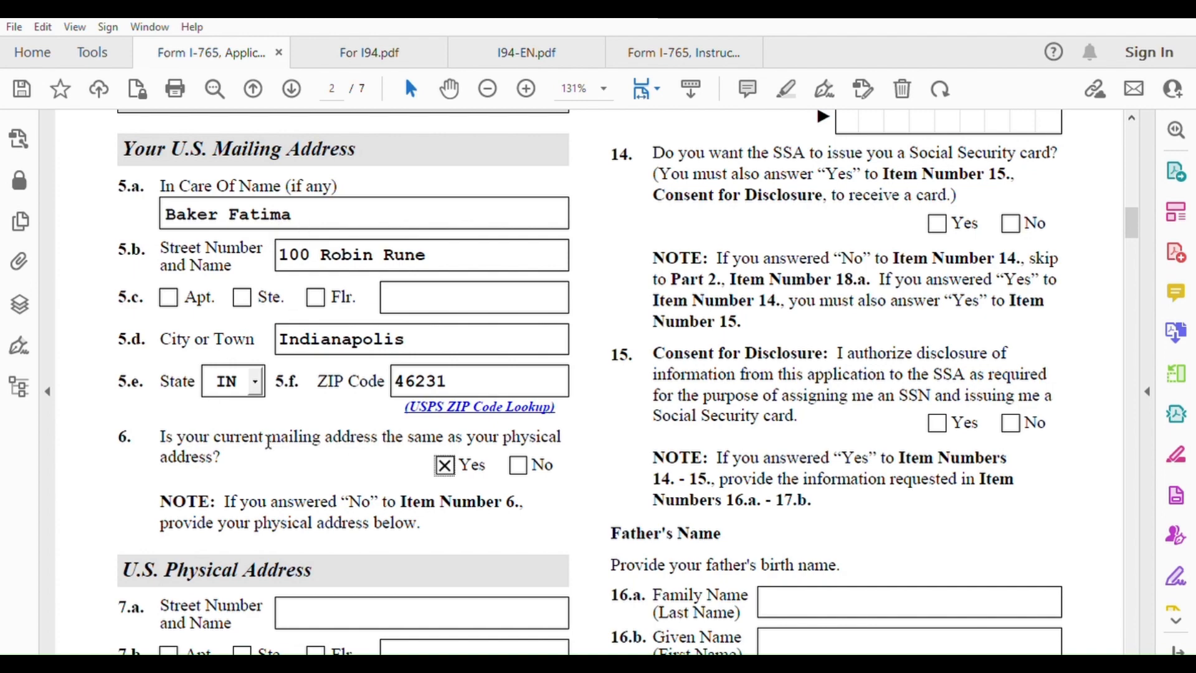
scroll(268, 442, "down", 3)
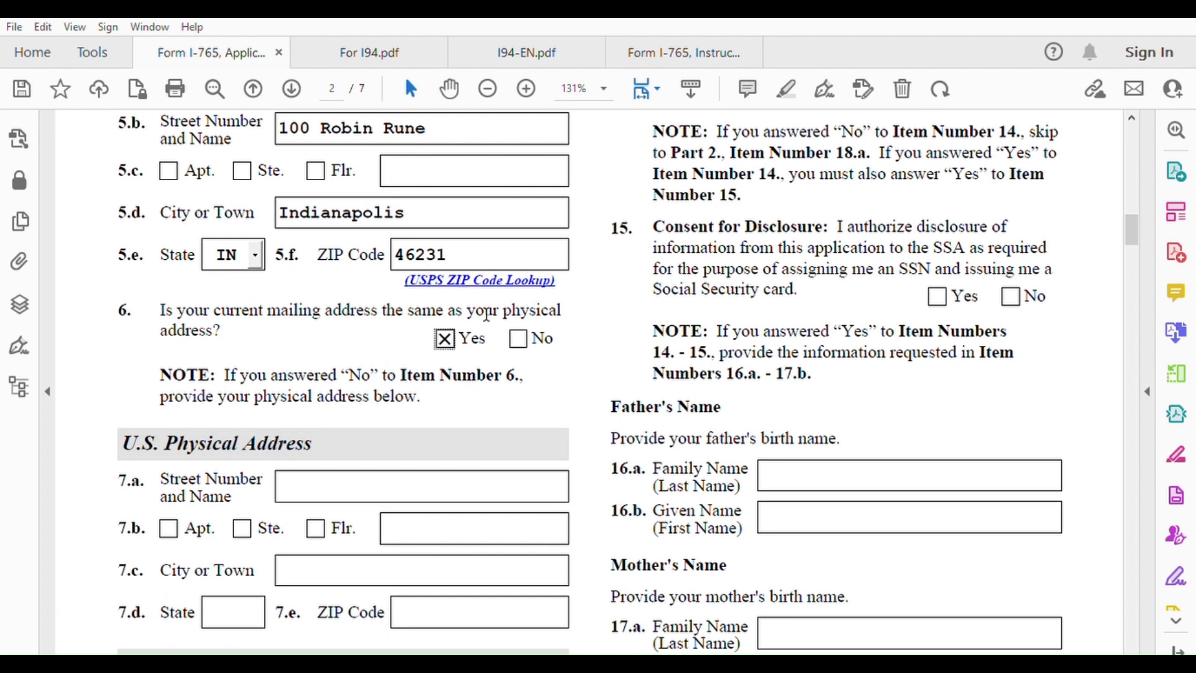
scroll(329, 408, "down", 2)
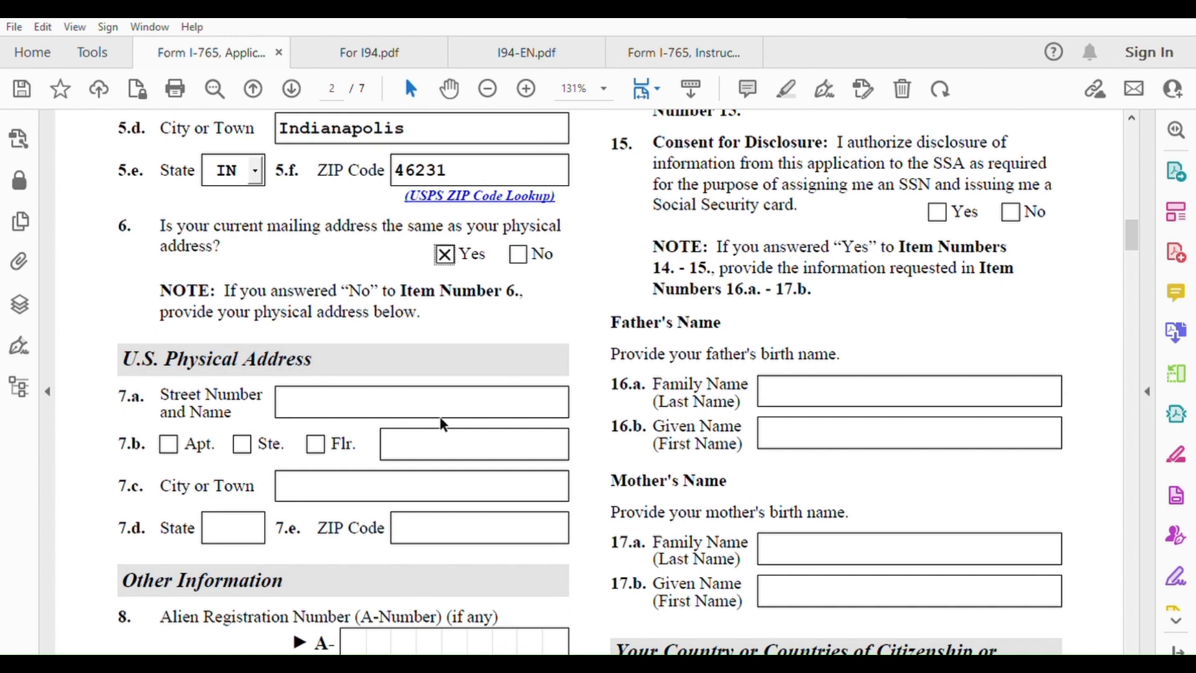
scroll(442, 424, "down", 6)
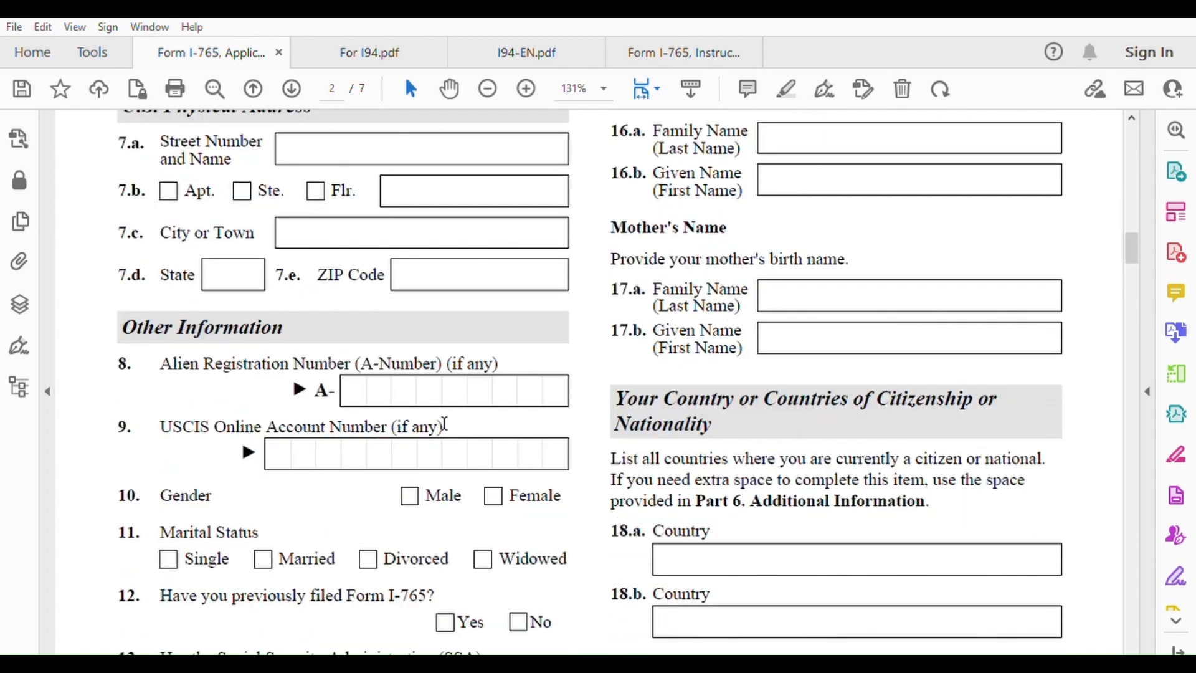
scroll(480, 405, "down", 1)
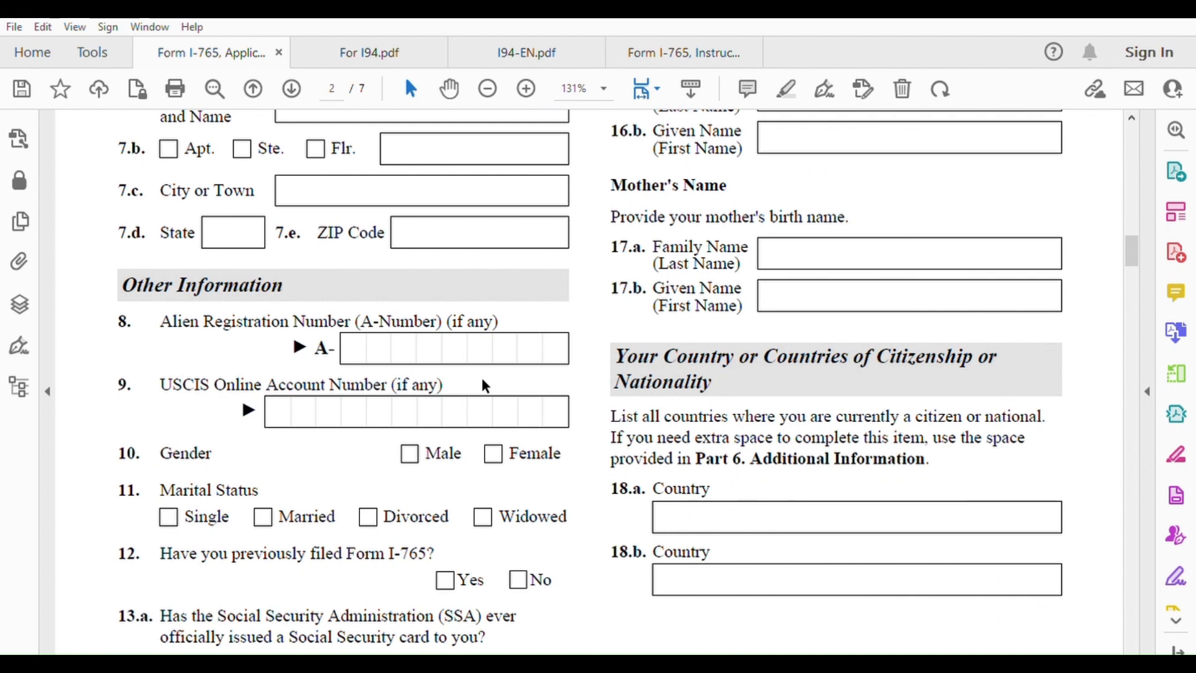
scroll(392, 397, "down", 1)
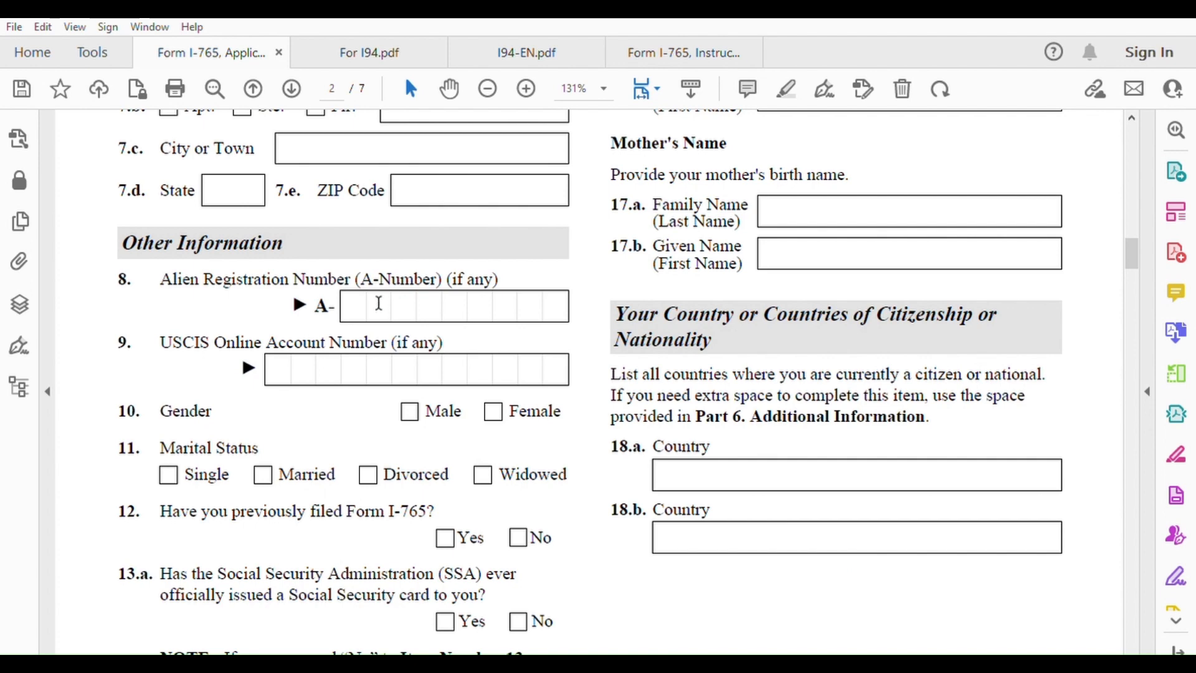
Switch to For I94.pdf and look through the I-797 notice and permanent resident card
left_click(385, 50)
scroll(539, 304, "down", 1)
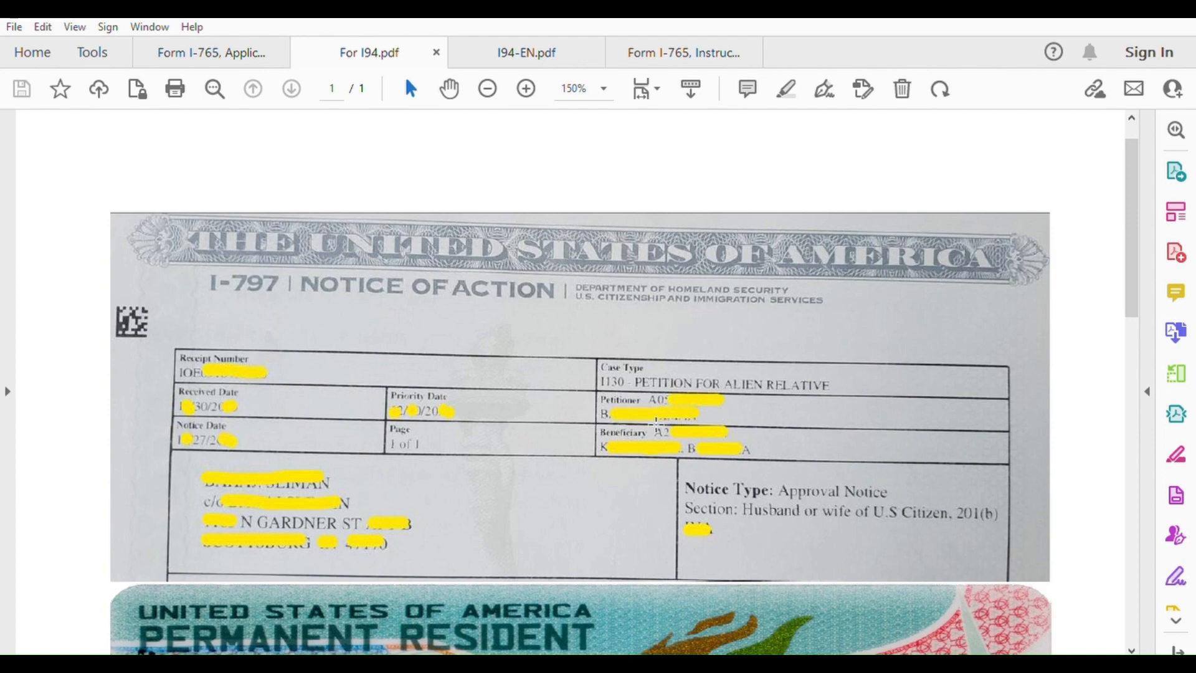
scroll(660, 424, "down", 7)
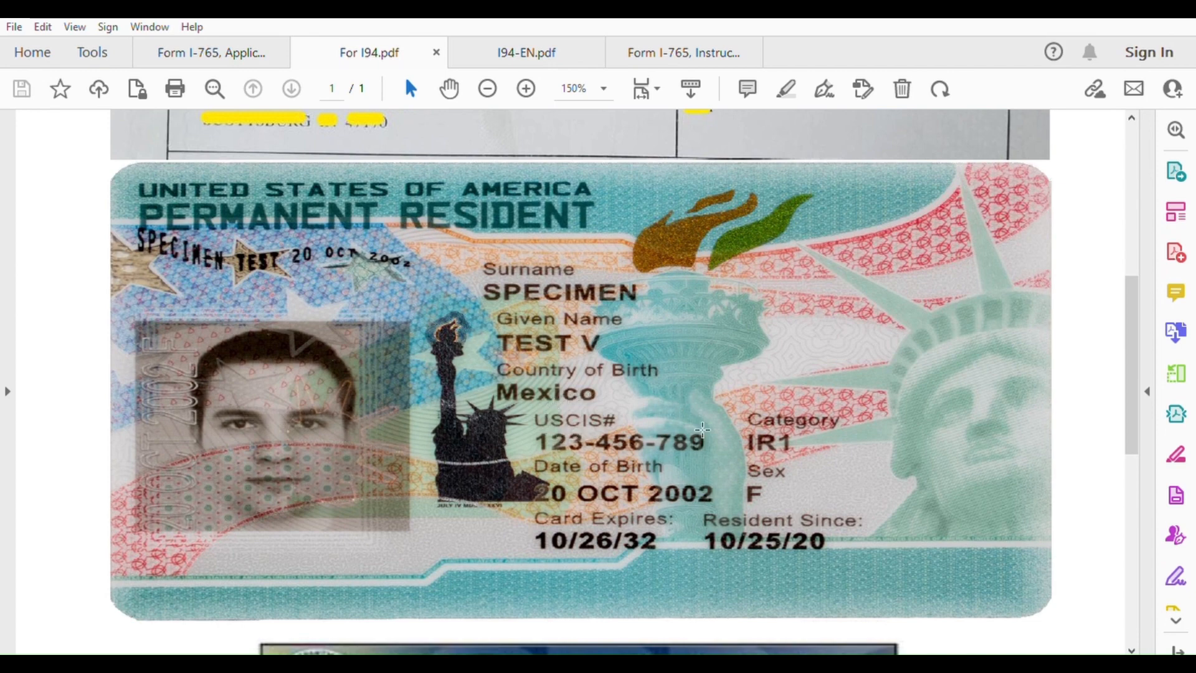
scroll(635, 427, "up", 6)
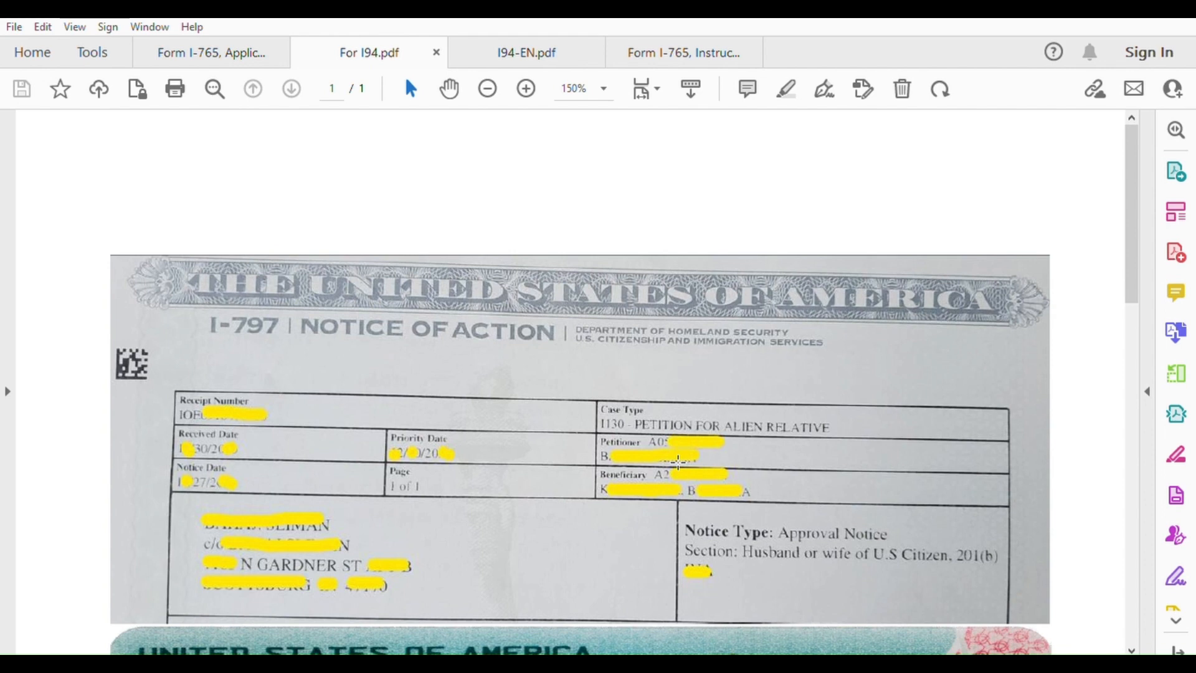
Back on the I-765, enter the Alien Registration Number and mark Female and Married
left_click(241, 36)
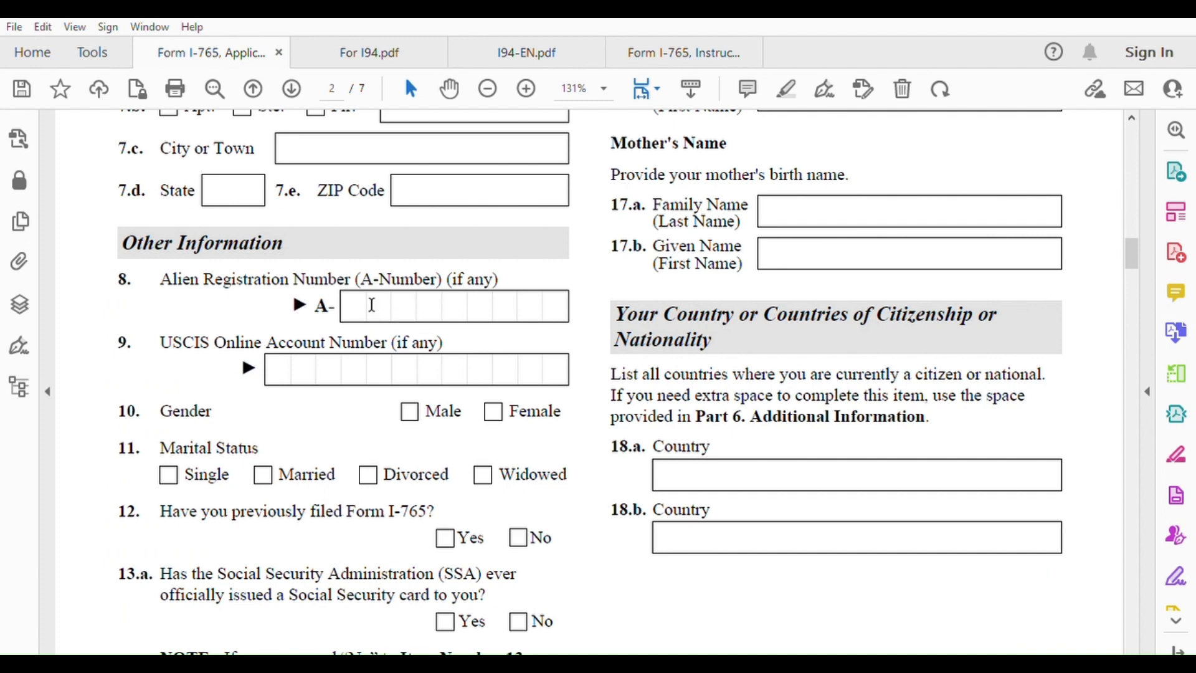
left_click(363, 299)
type("111111111")
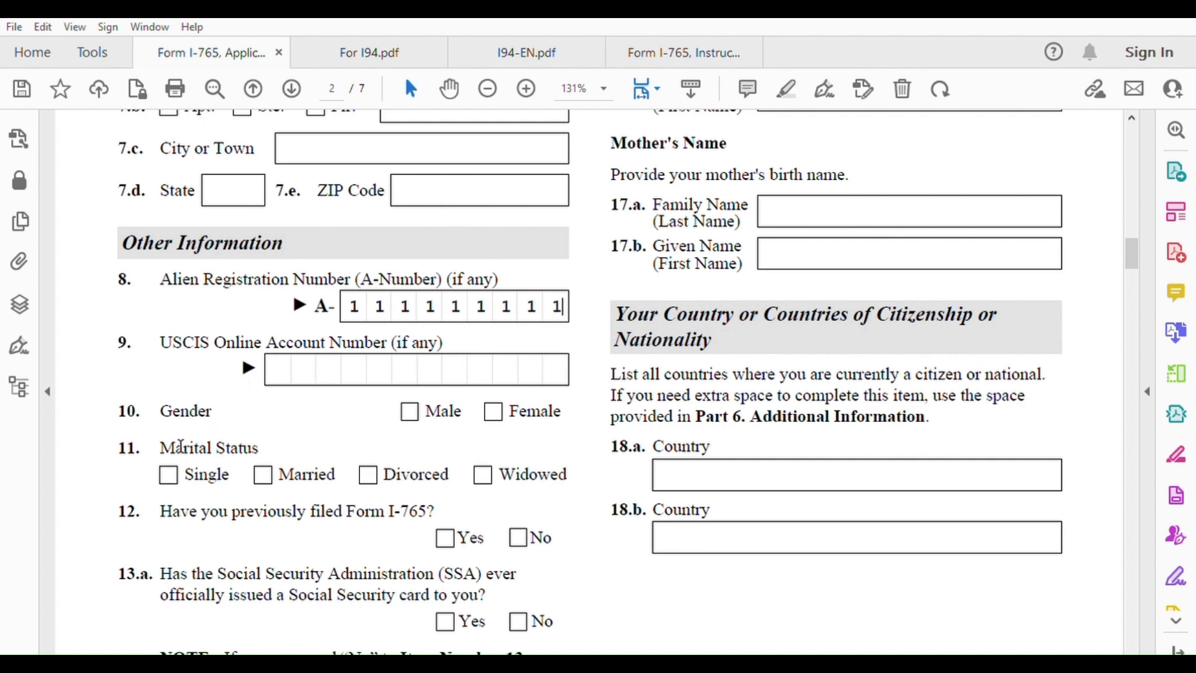
left_click(496, 408)
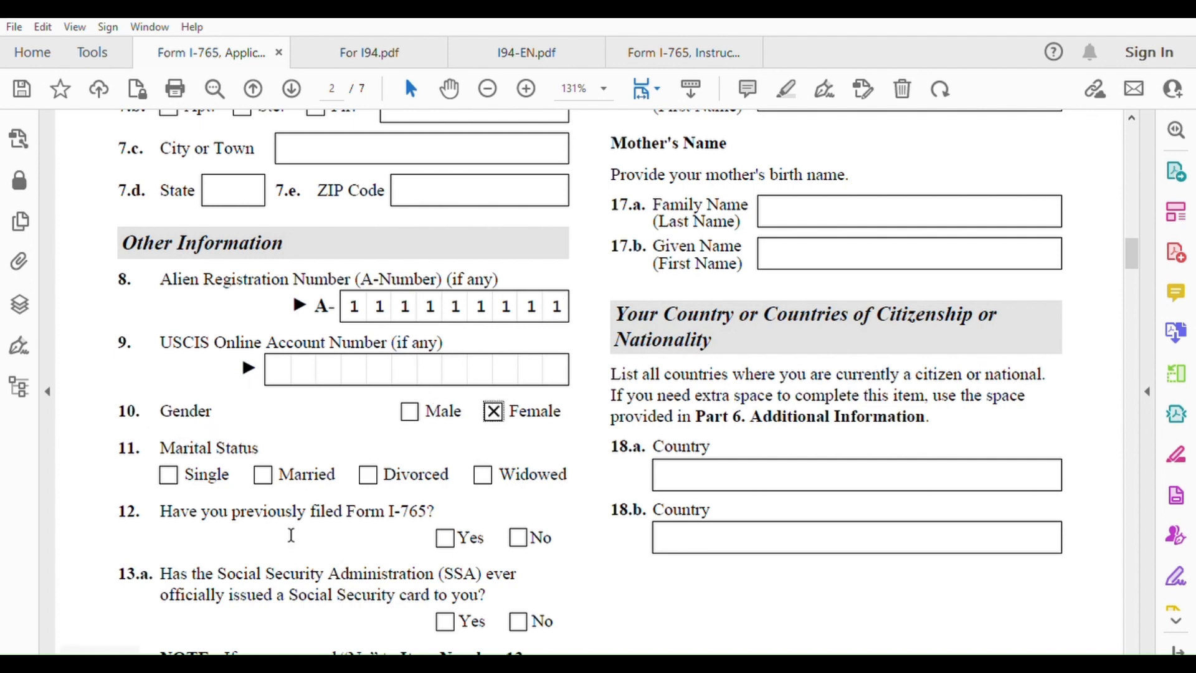
left_click(262, 474)
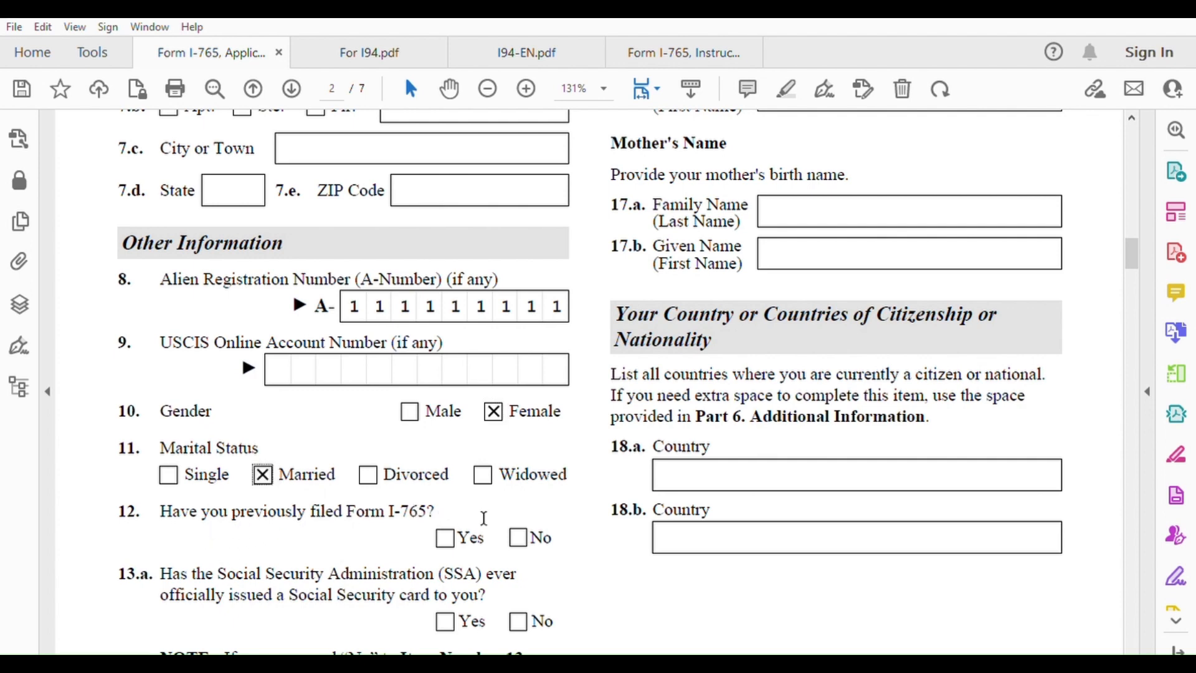
Answer No to item 12, prior I-765 filing, and No to 13.a, Social Security card
left_click(518, 534)
scroll(400, 492, "down", 2)
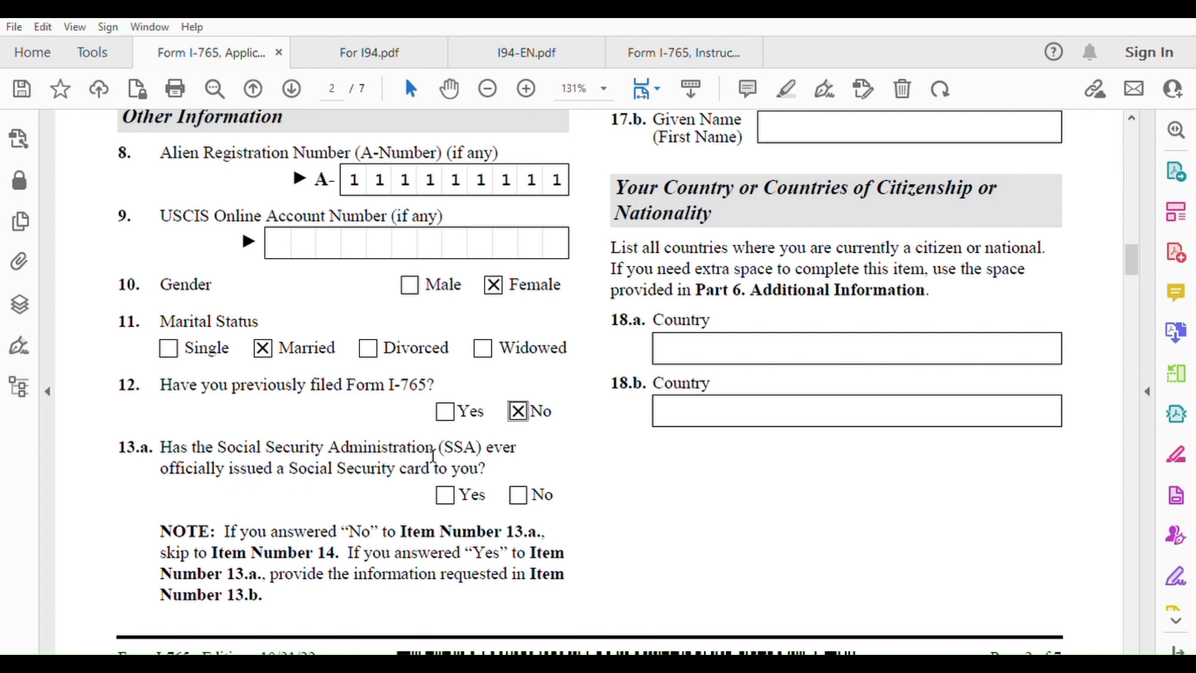
left_click(519, 494)
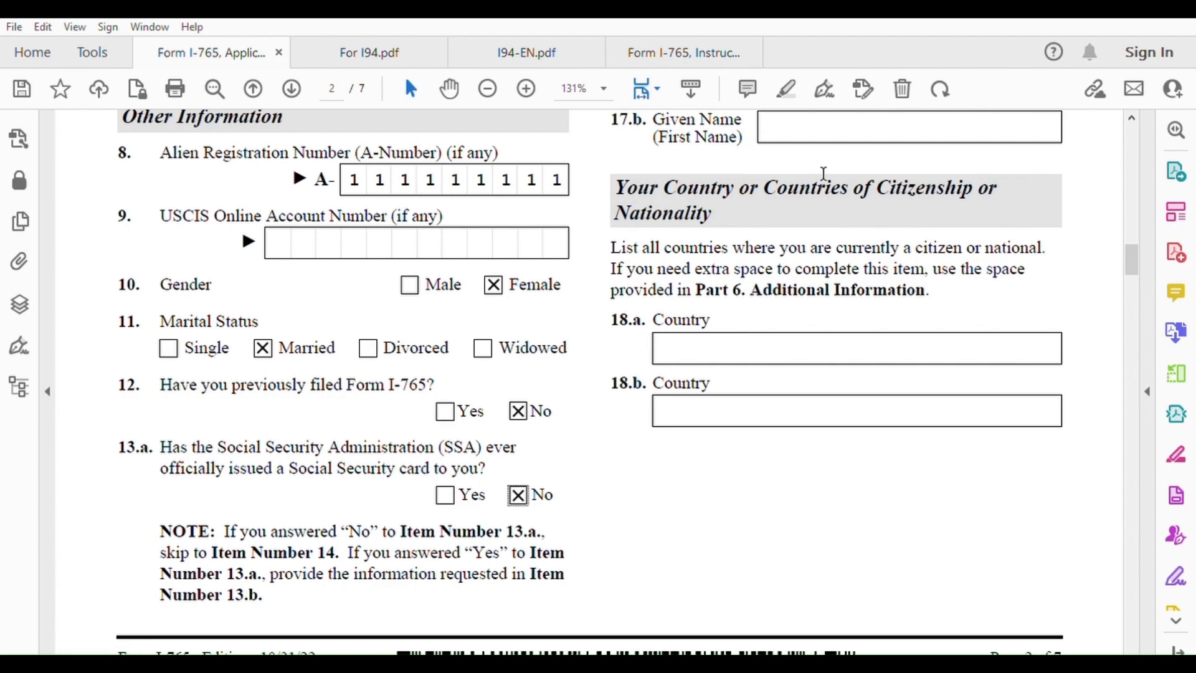
scroll(766, 225, "up", 8)
scroll(769, 219, "up", 1)
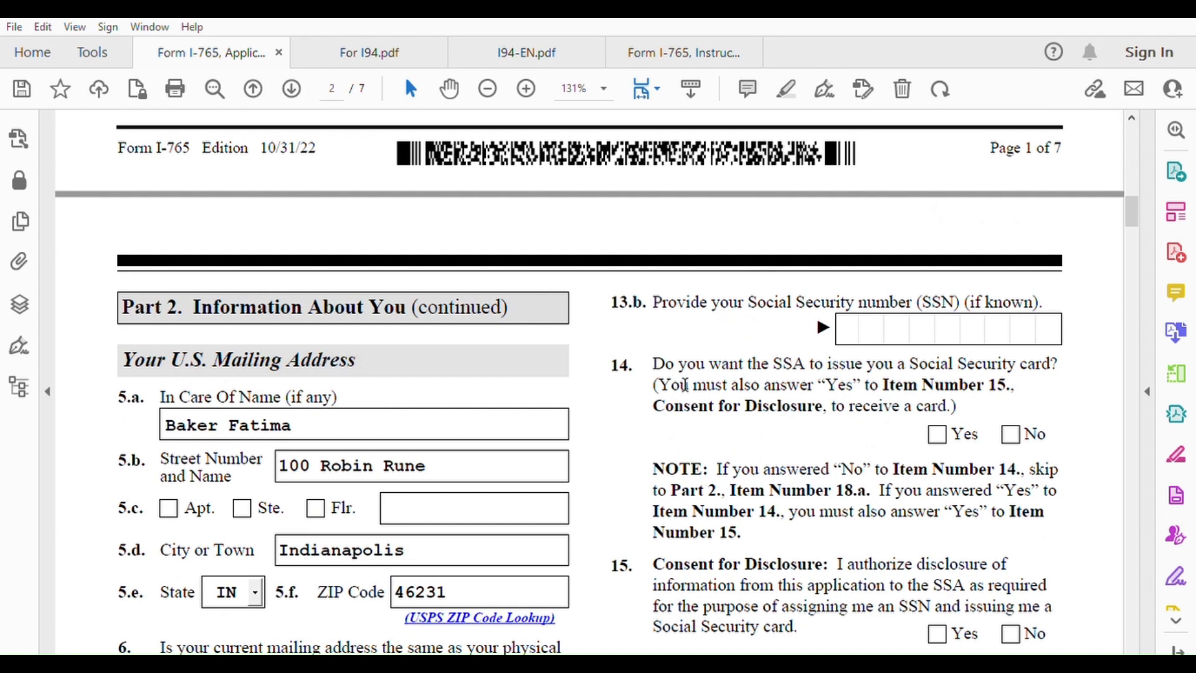
scroll(718, 426, "down", 1)
scroll(719, 424, "down", 1)
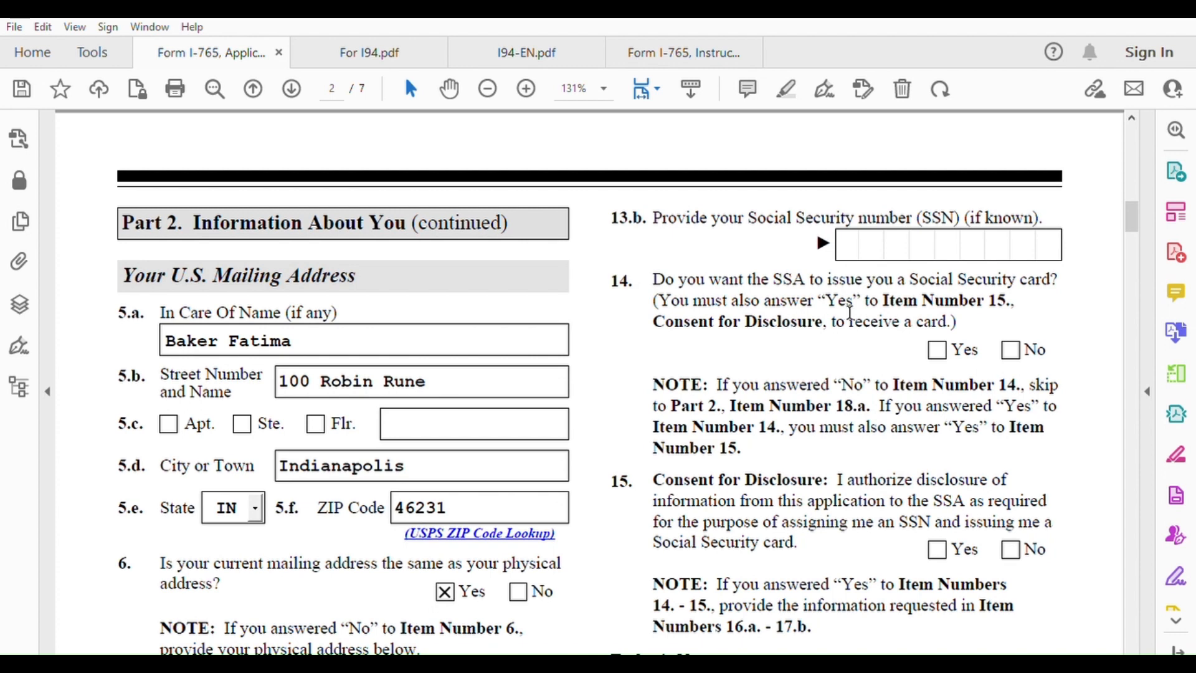
Tick Yes for item 14, issue a Social Security card, and Yes for item 15, disclosure consent
left_click(937, 349)
scroll(867, 404, "down", 2)
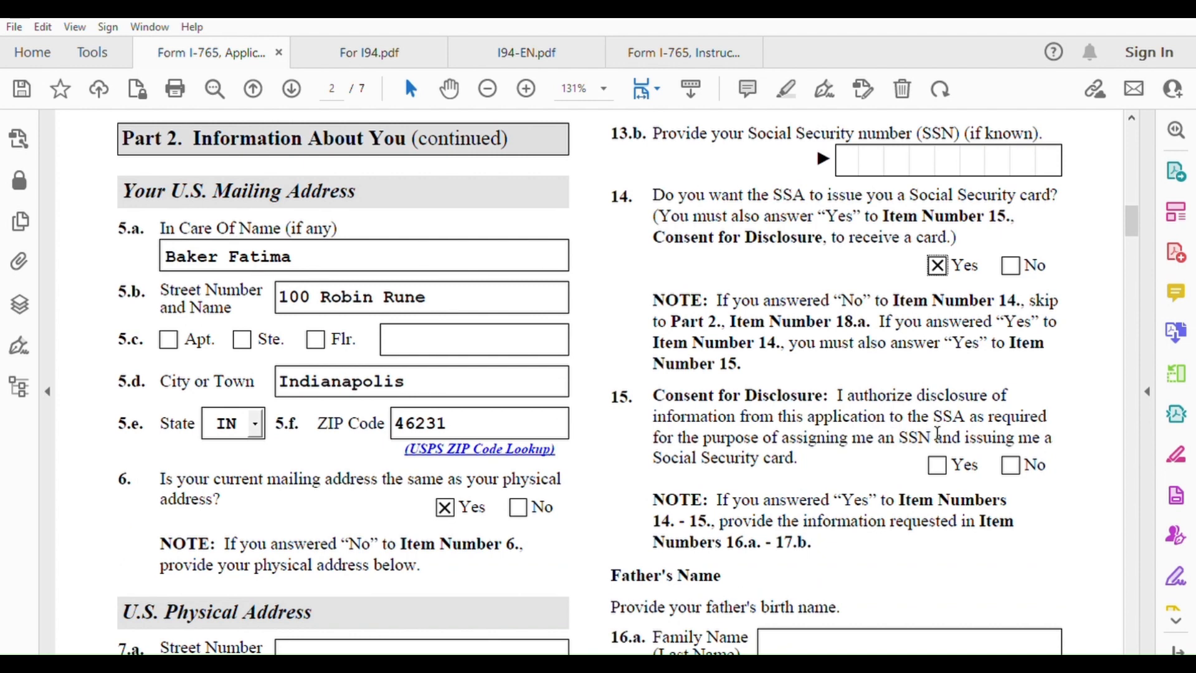
left_click(944, 453)
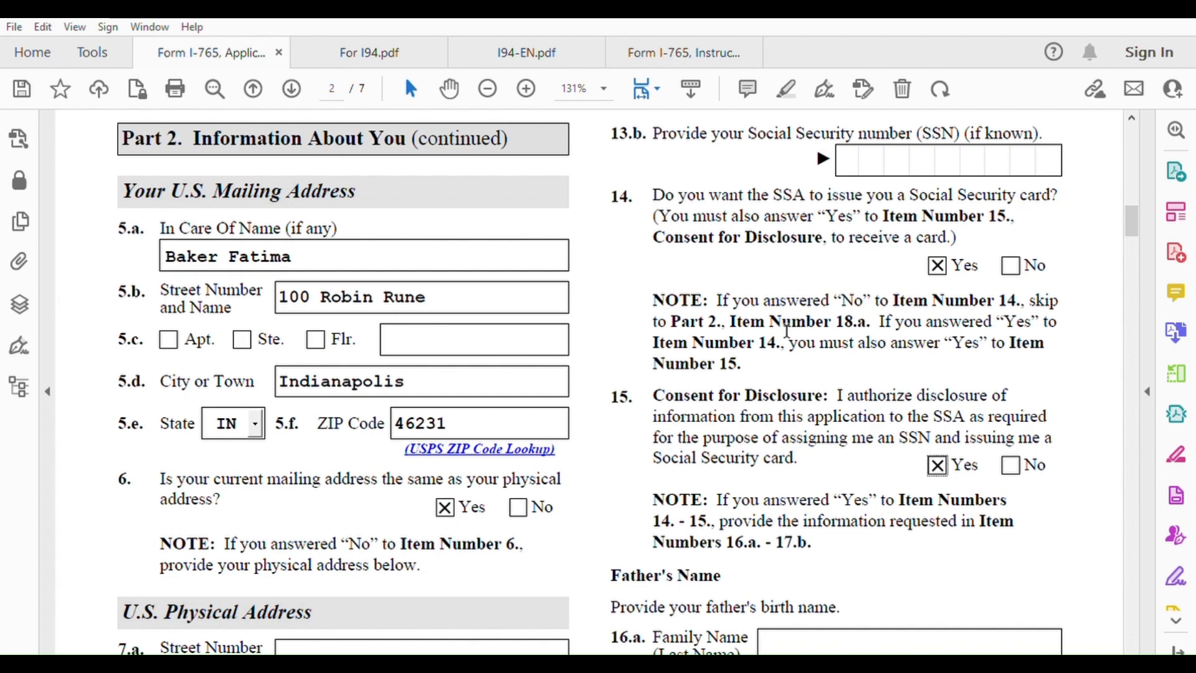
scroll(793, 325, "down", 5)
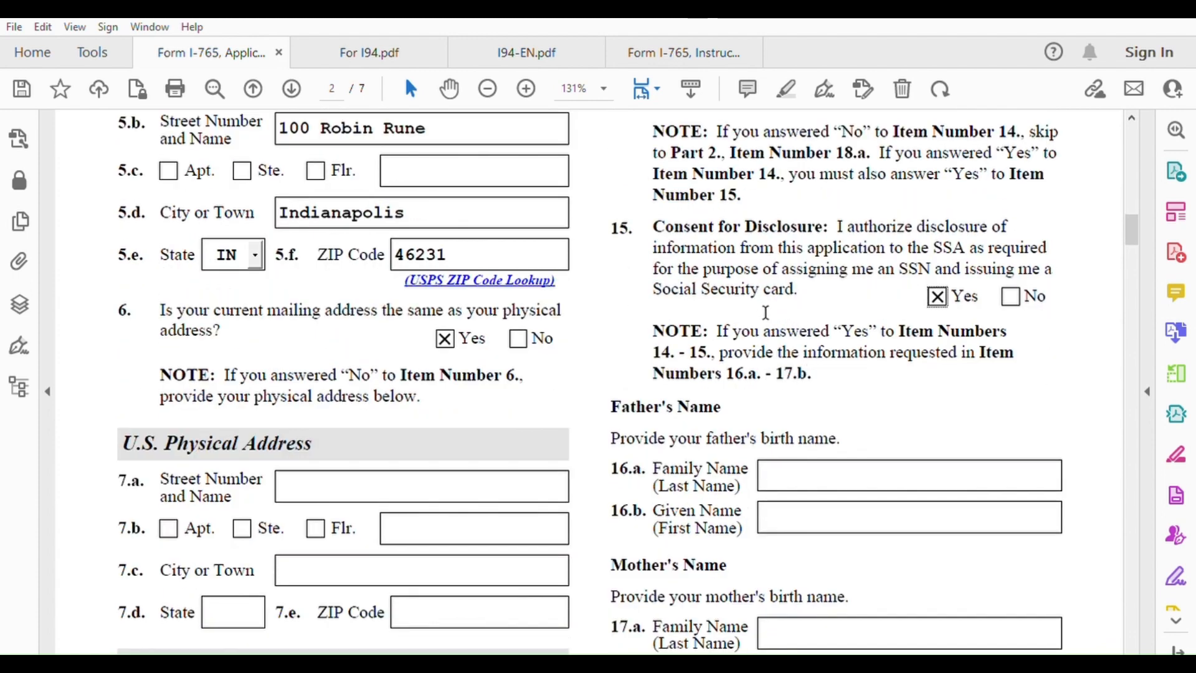
scroll(767, 312, "up", 1)
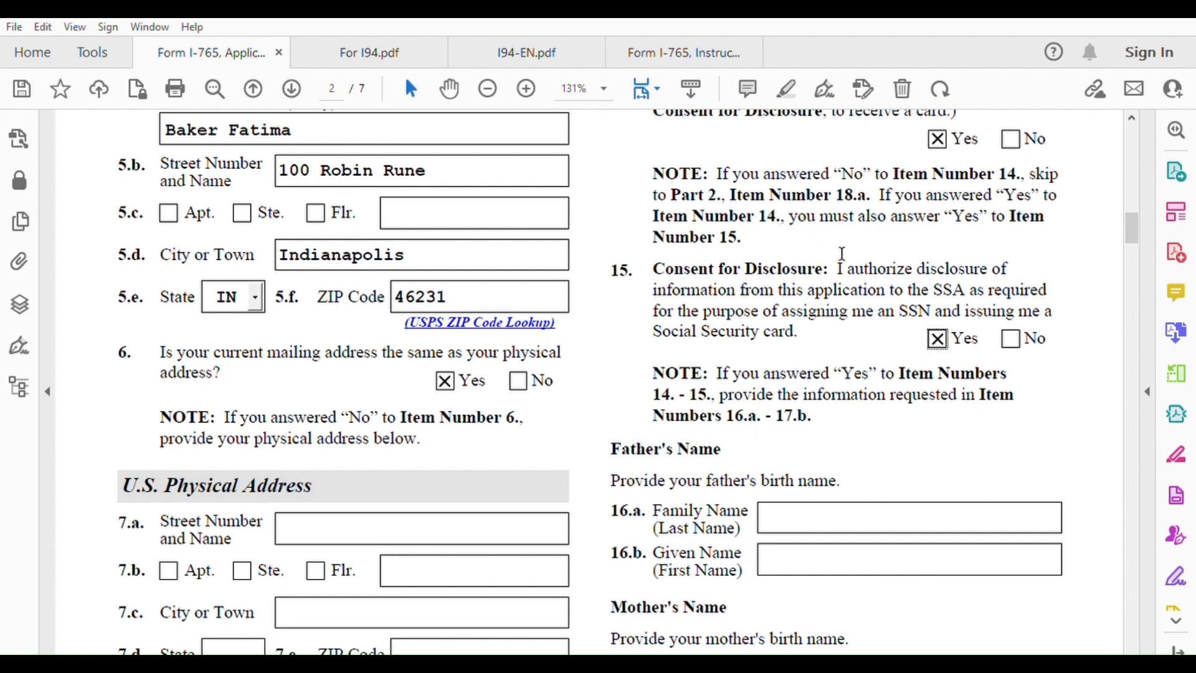
Complete the father's and mother's names in items 16–17, fixing a typo in the mother's family name
scroll(919, 389, "down", 1)
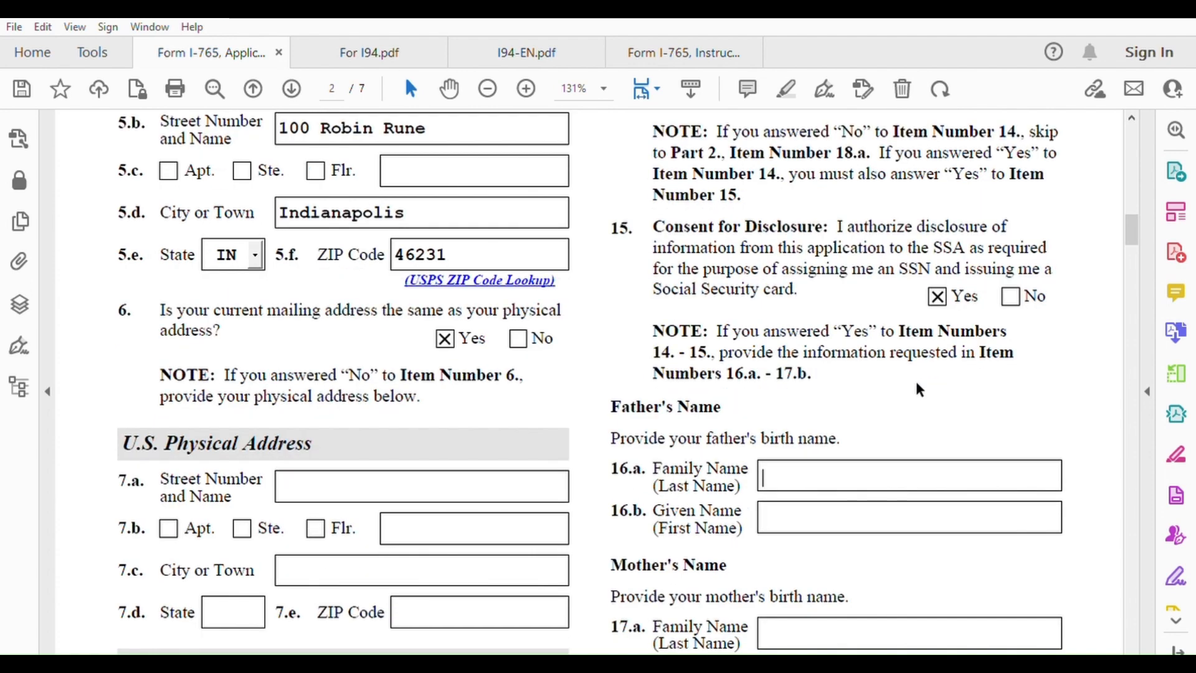
scroll(916, 384, "down", 2)
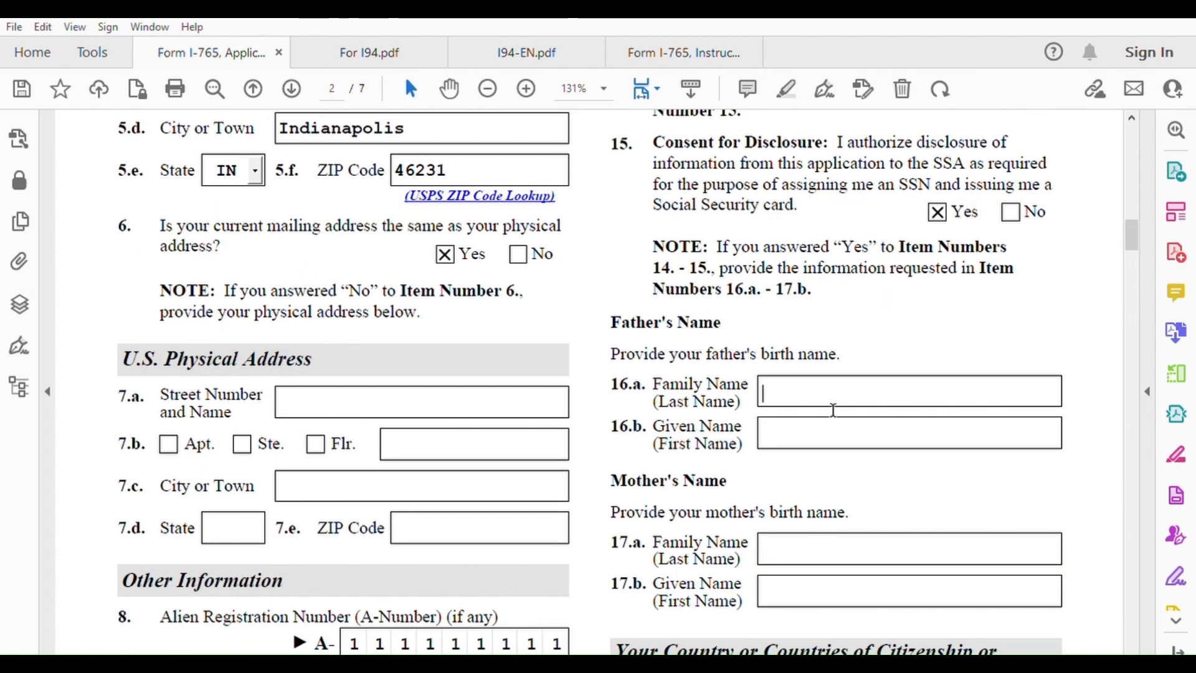
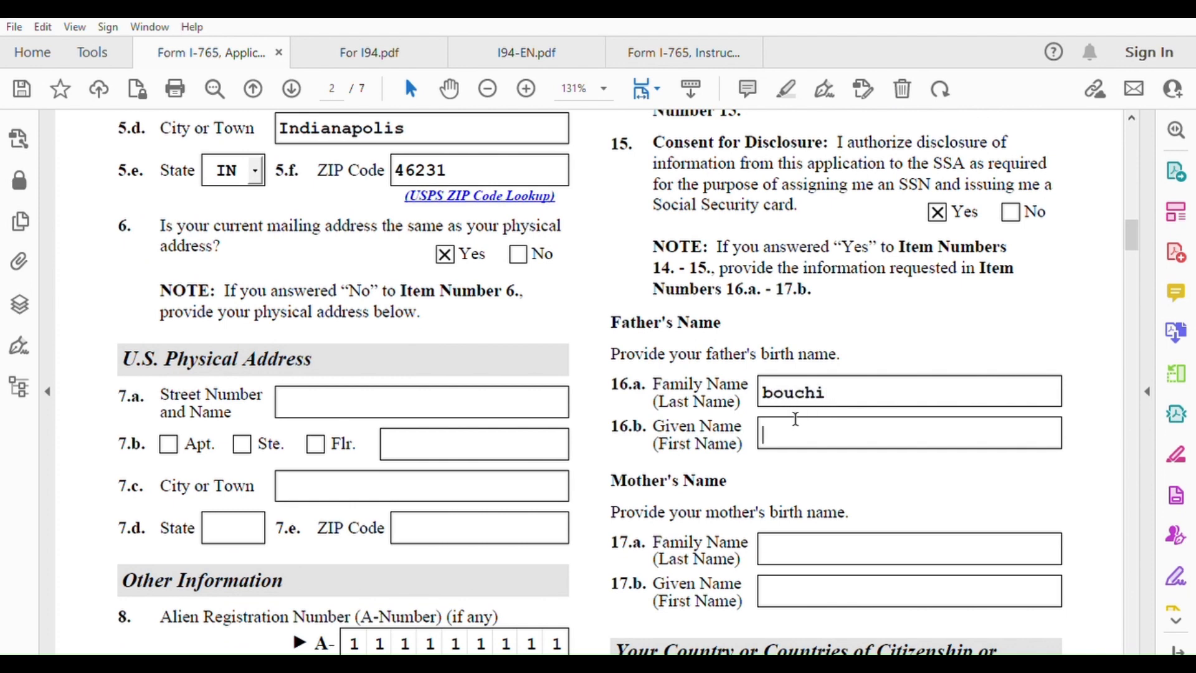
left_click(814, 535)
type("kta")
key("BackSpace")
key("BackSpace")
type("ata")
left_click(789, 579)
type("hanah")
Enter Morocco as the country of citizenship in item 18.a
scroll(789, 578, "down", 5)
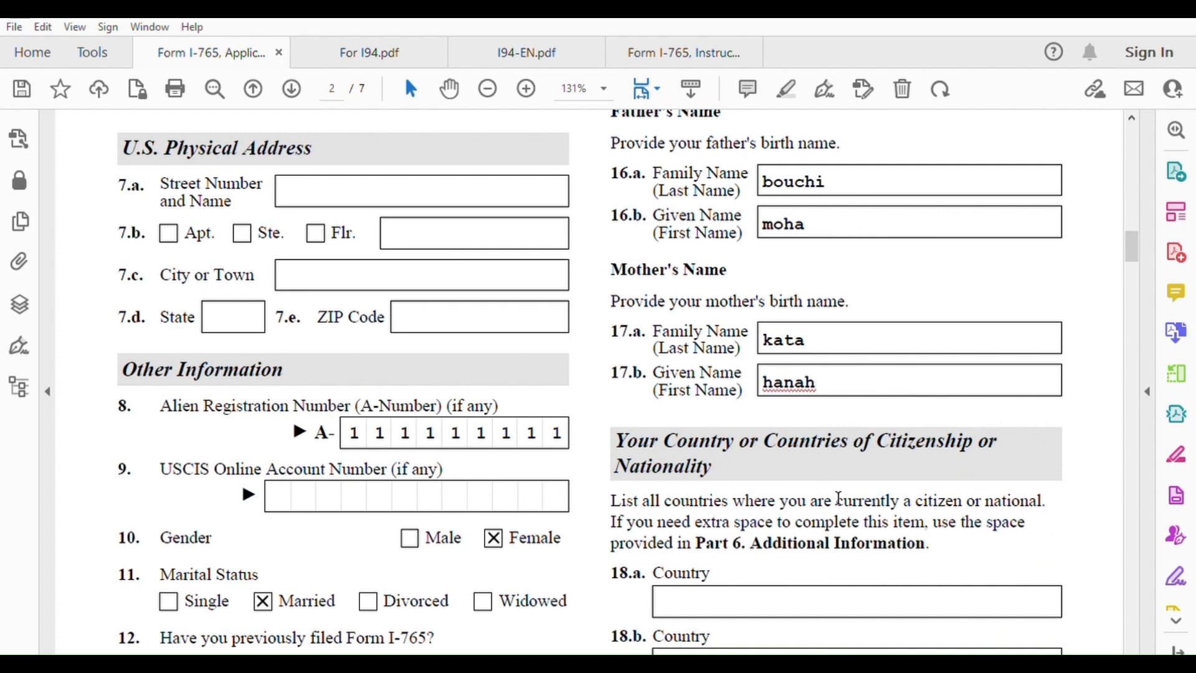
scroll(838, 499, "down", 3)
left_click(726, 467)
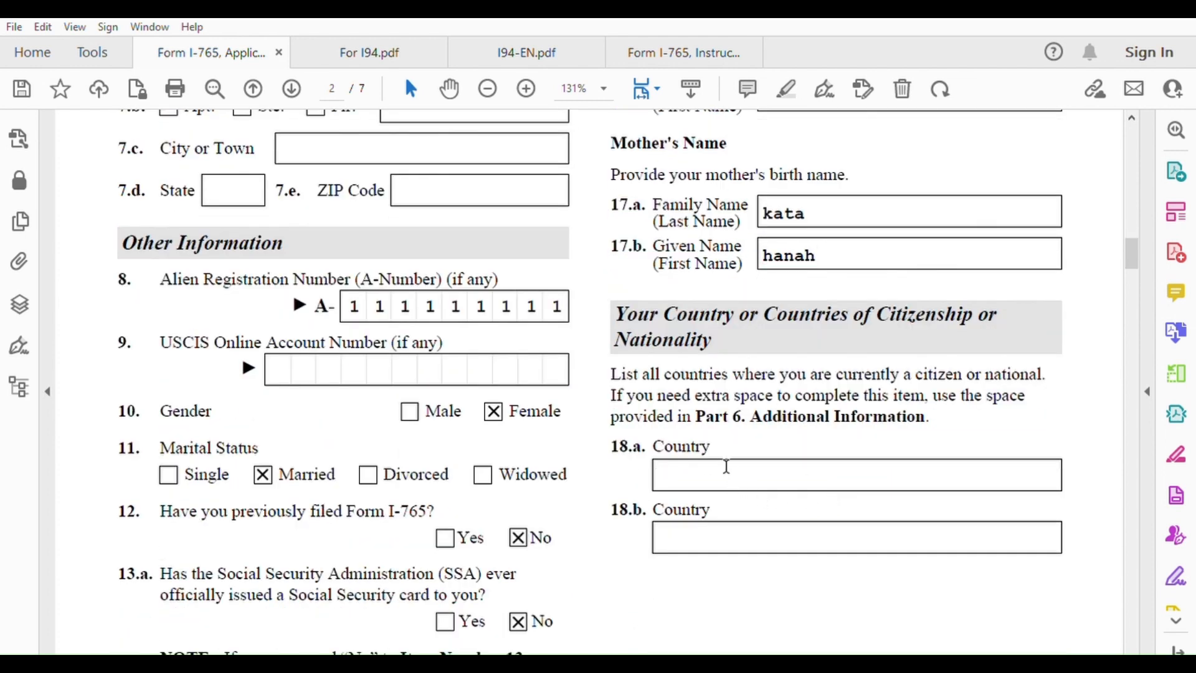
type("Morocco")
Enter the birthplace as Khenifra, Khenifra, Morocco in items 19.a–19.c
scroll(837, 495, "down", 10)
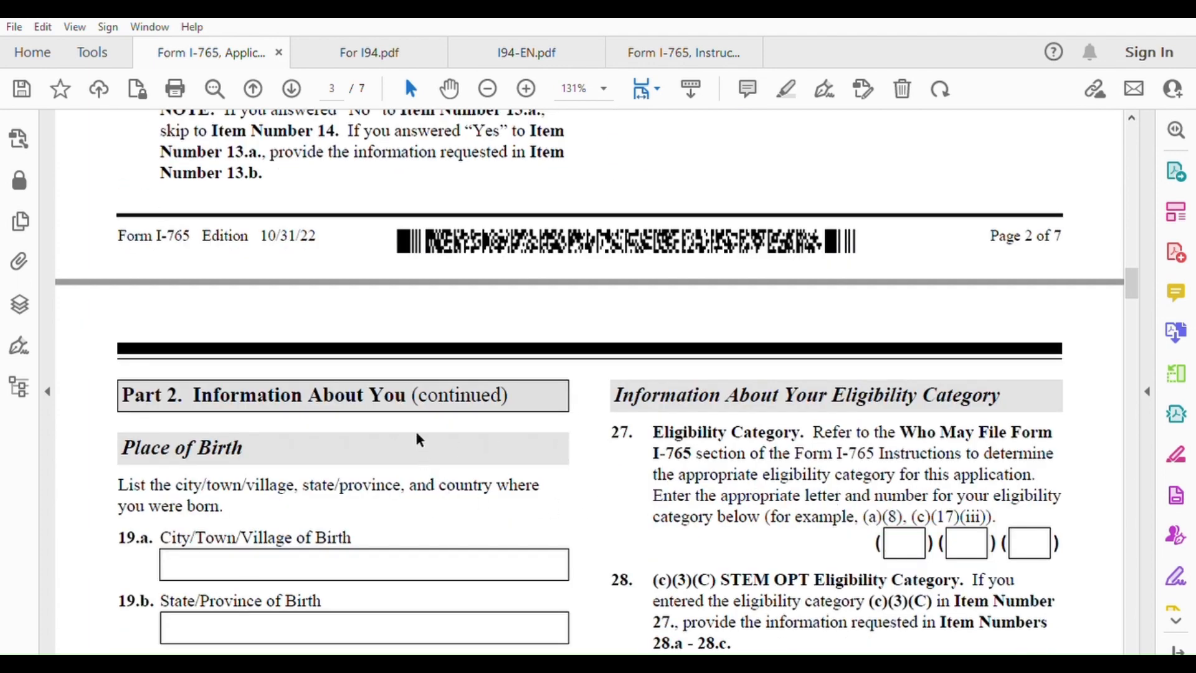
scroll(329, 531, "down", 3)
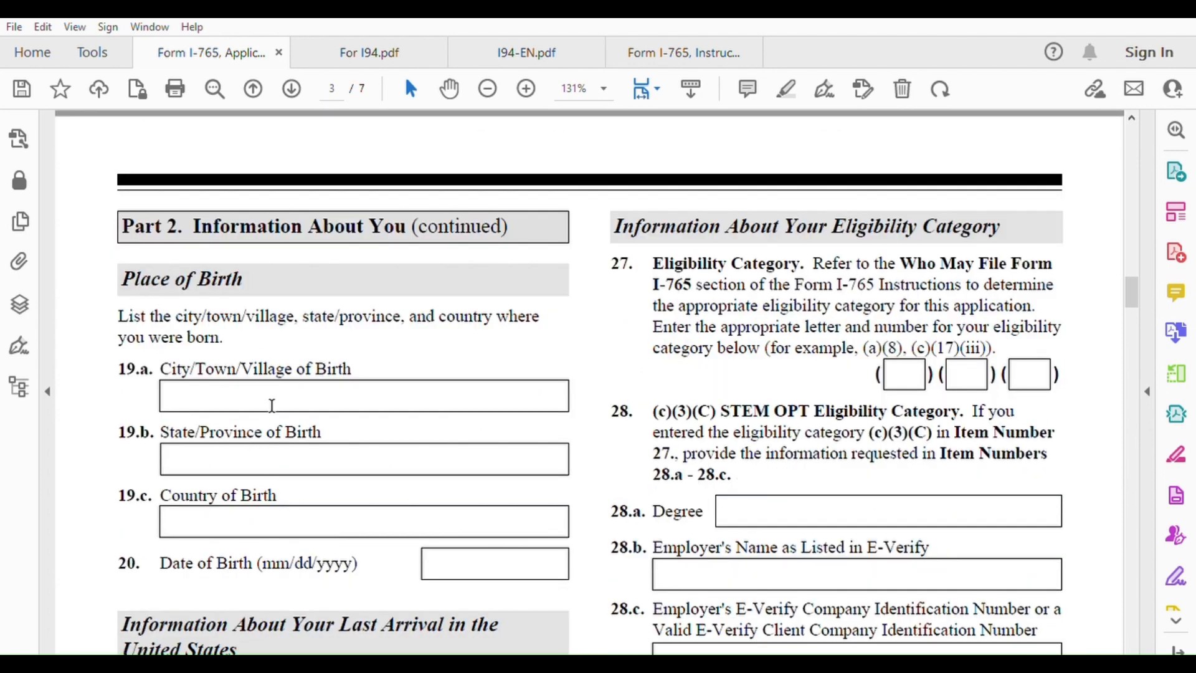
left_click(285, 388)
type("Khenifra")
left_click(266, 449)
type("Khenif")
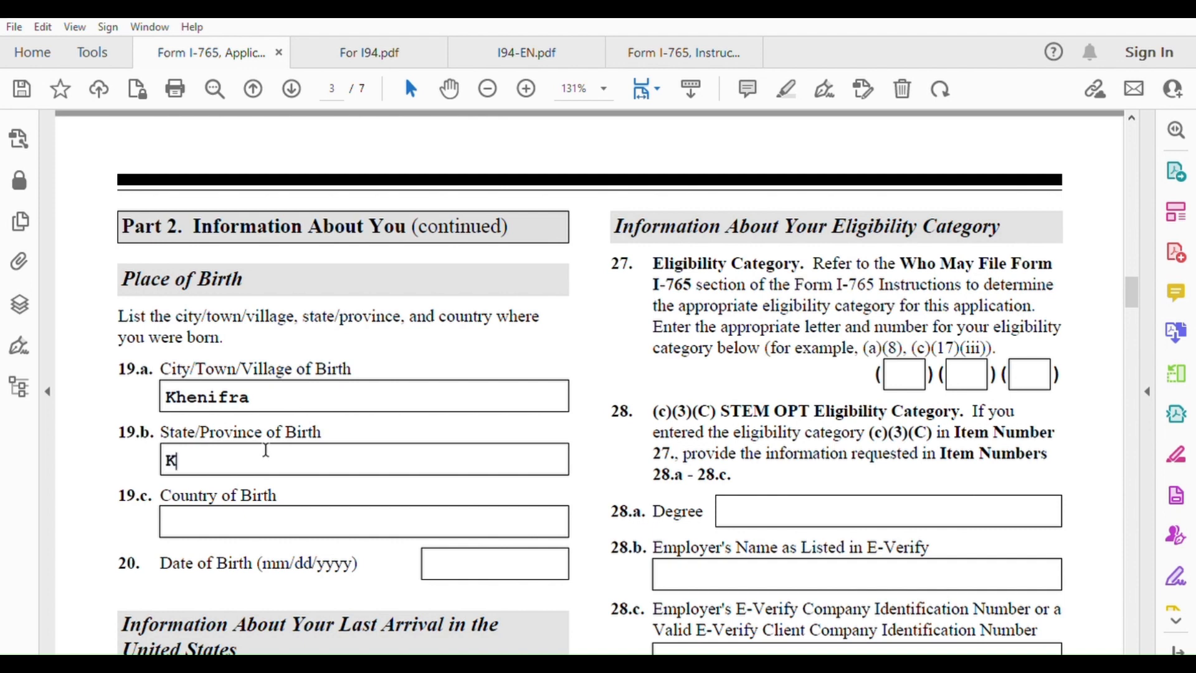
type("ra")
left_click(262, 503)
type("Moro")
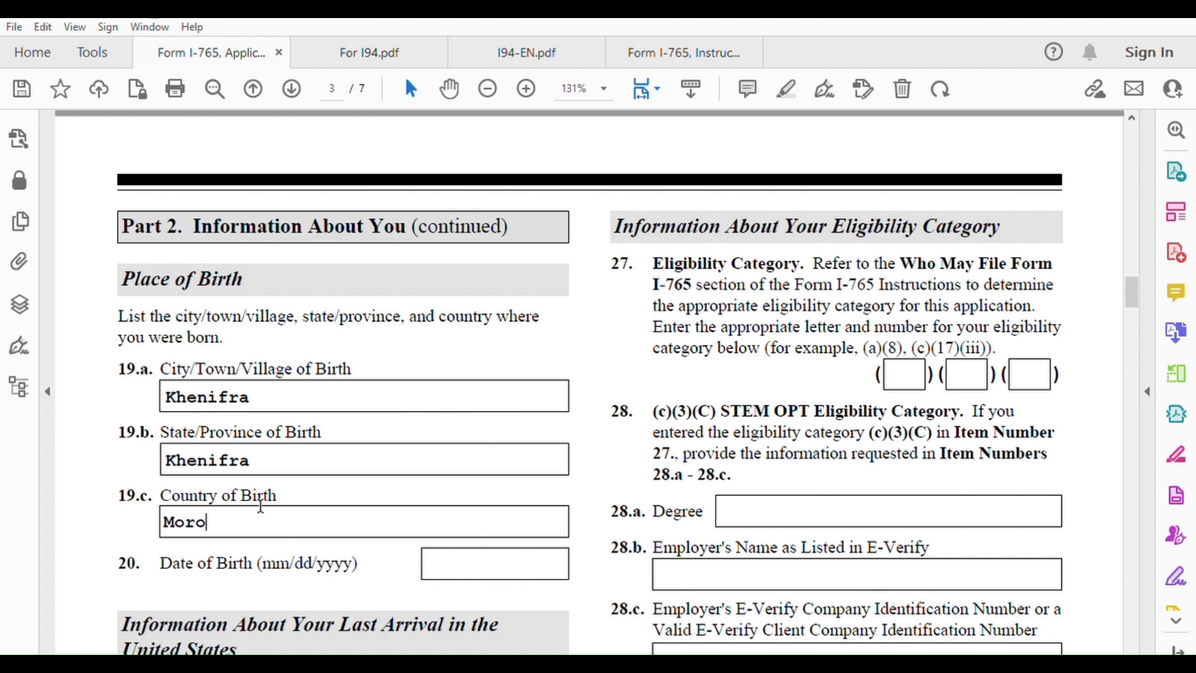
type("cco")
Enter 01/01/1998 as the date of birth, then switch to the I94-EN.pdf instructions
left_click(501, 560)
type("01/01/")
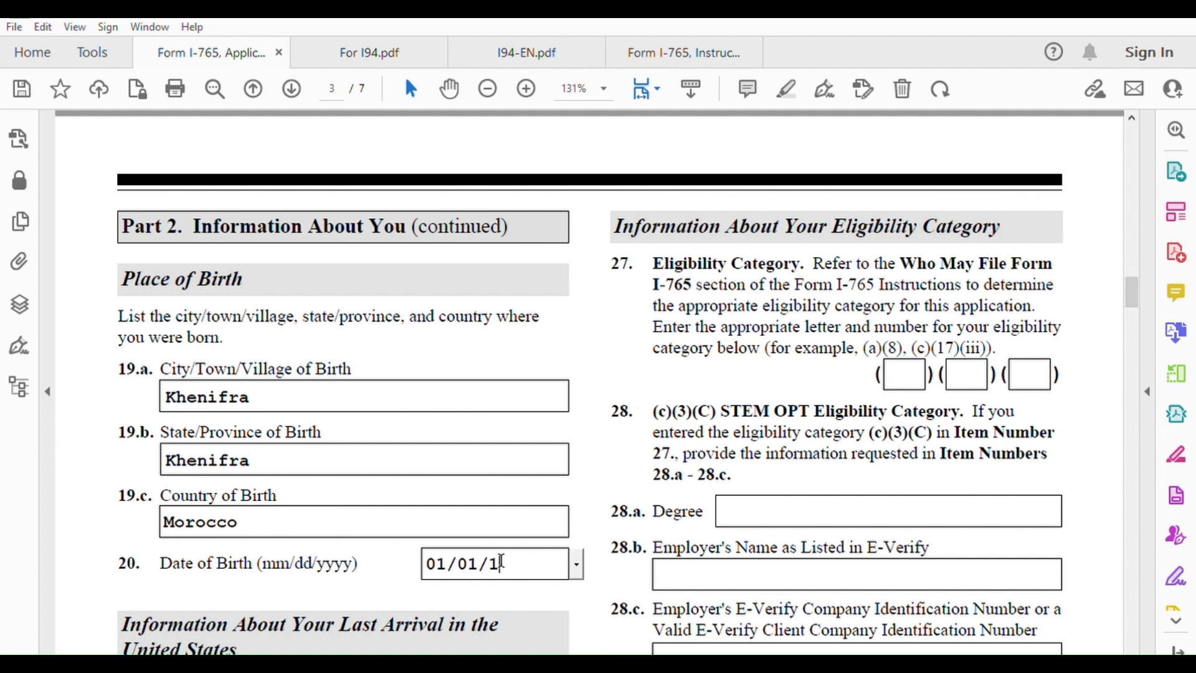
type("1998")
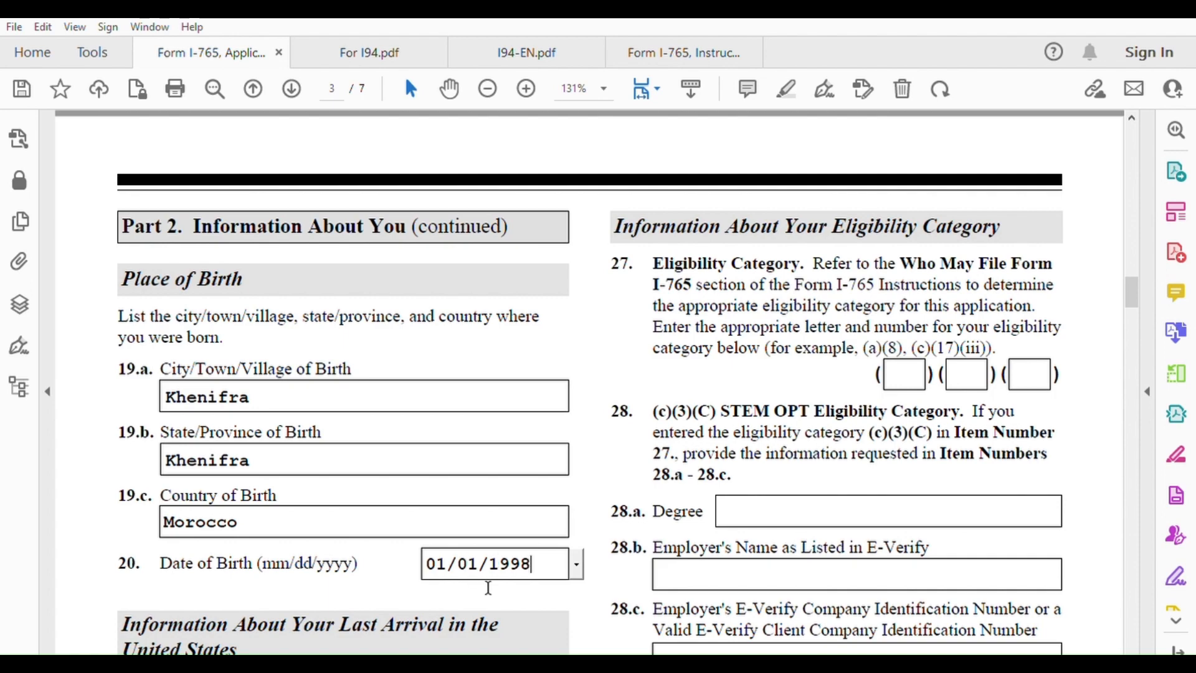
scroll(488, 587, "down", 1)
scroll(488, 587, "down", 1)
scroll(410, 512, "down", 1)
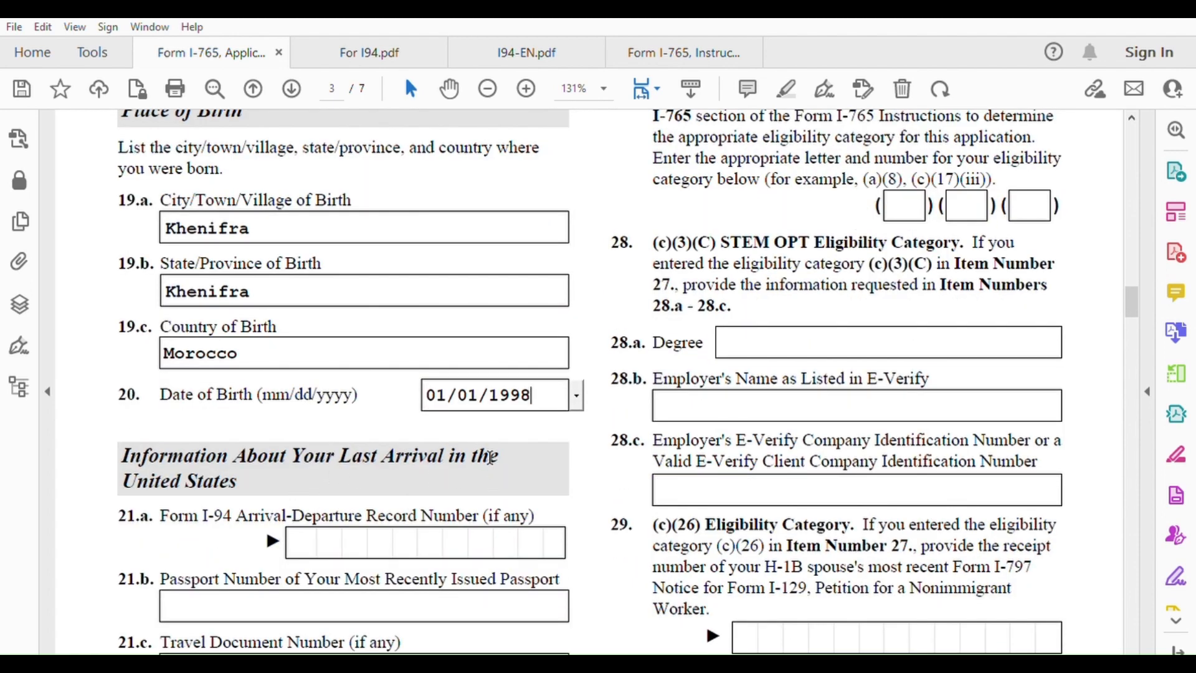
scroll(323, 537, "down", 3)
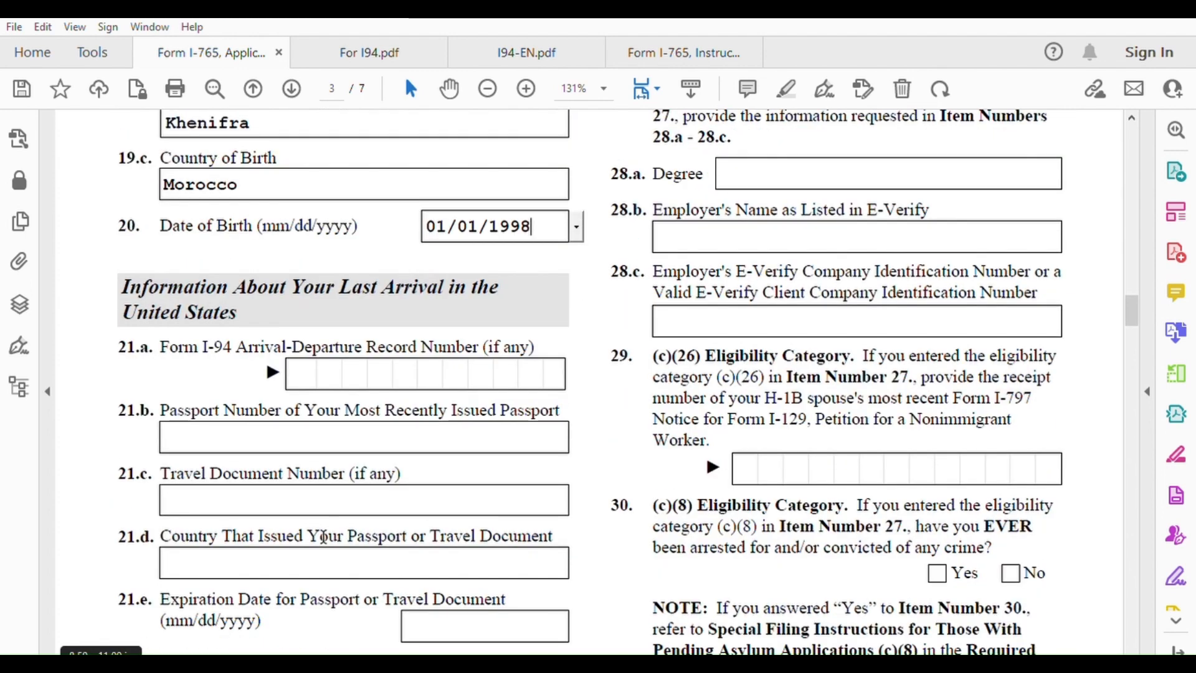
scroll(319, 526, "down", 1)
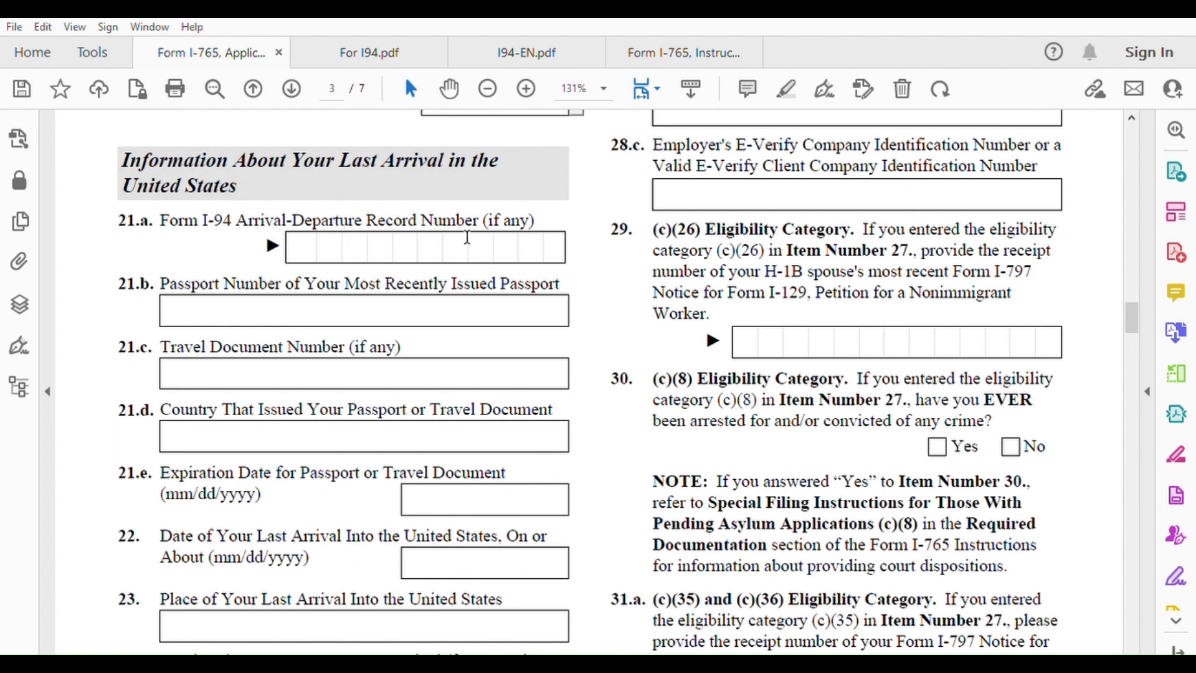
left_click(526, 52)
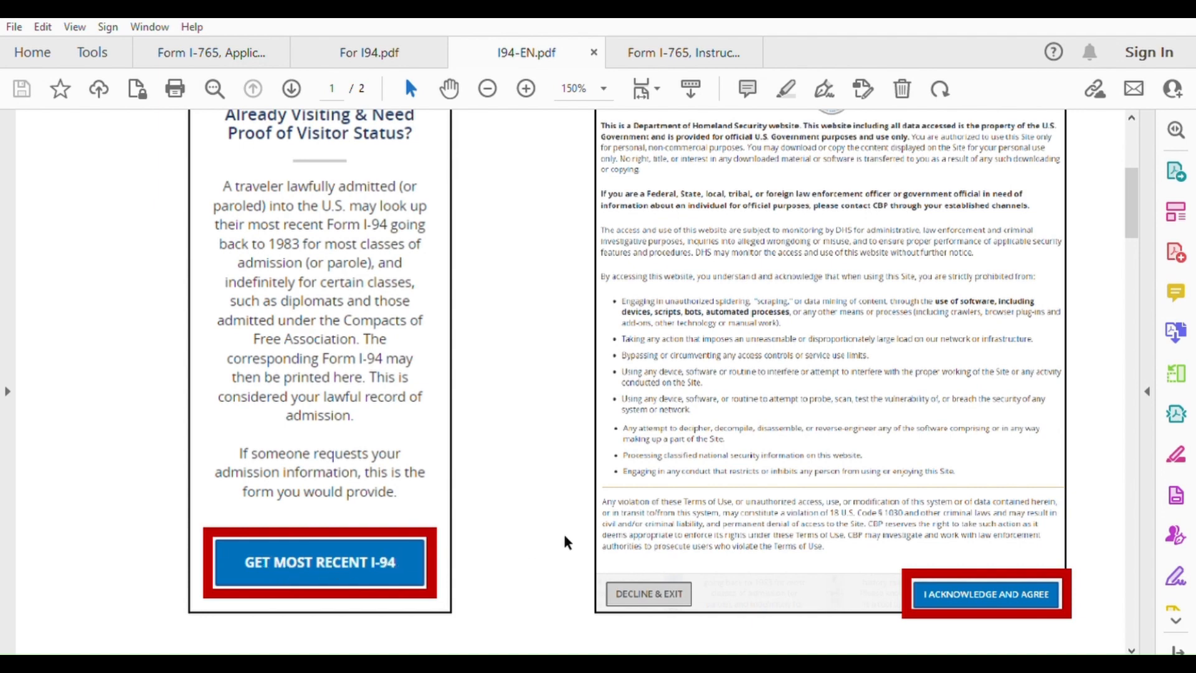
Scroll the I94-EN.pdf guide down to the Most Recent I-94 Results
scroll(565, 537, "up", 3)
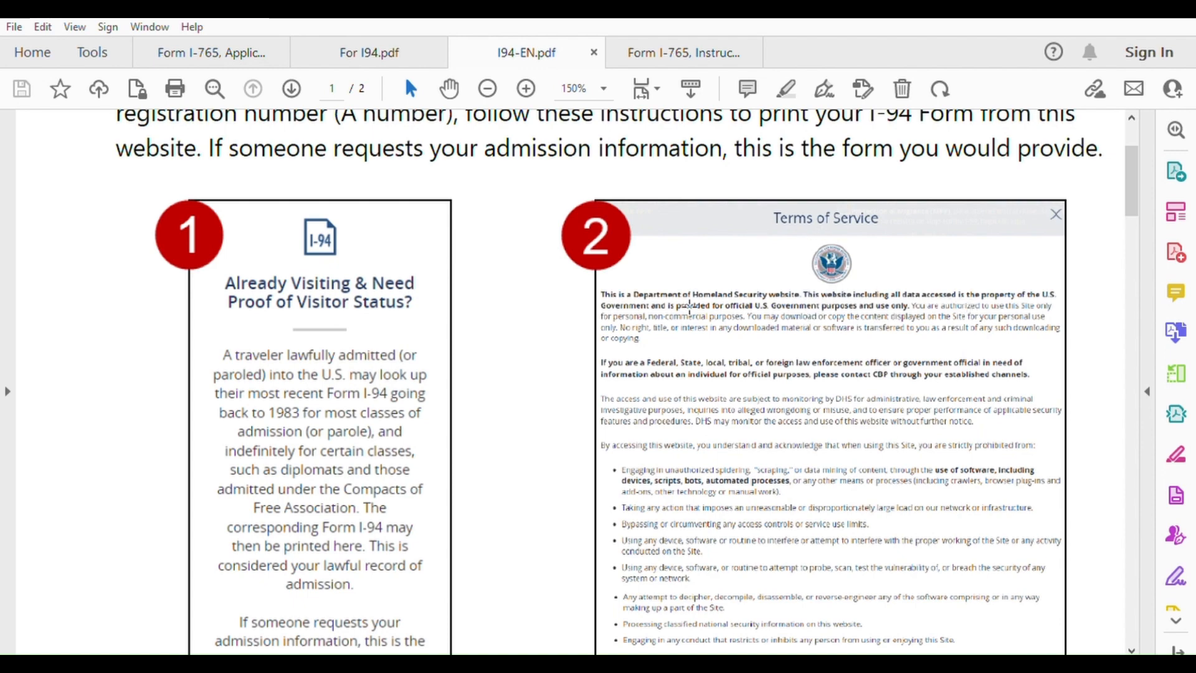
scroll(795, 399, "down", 4)
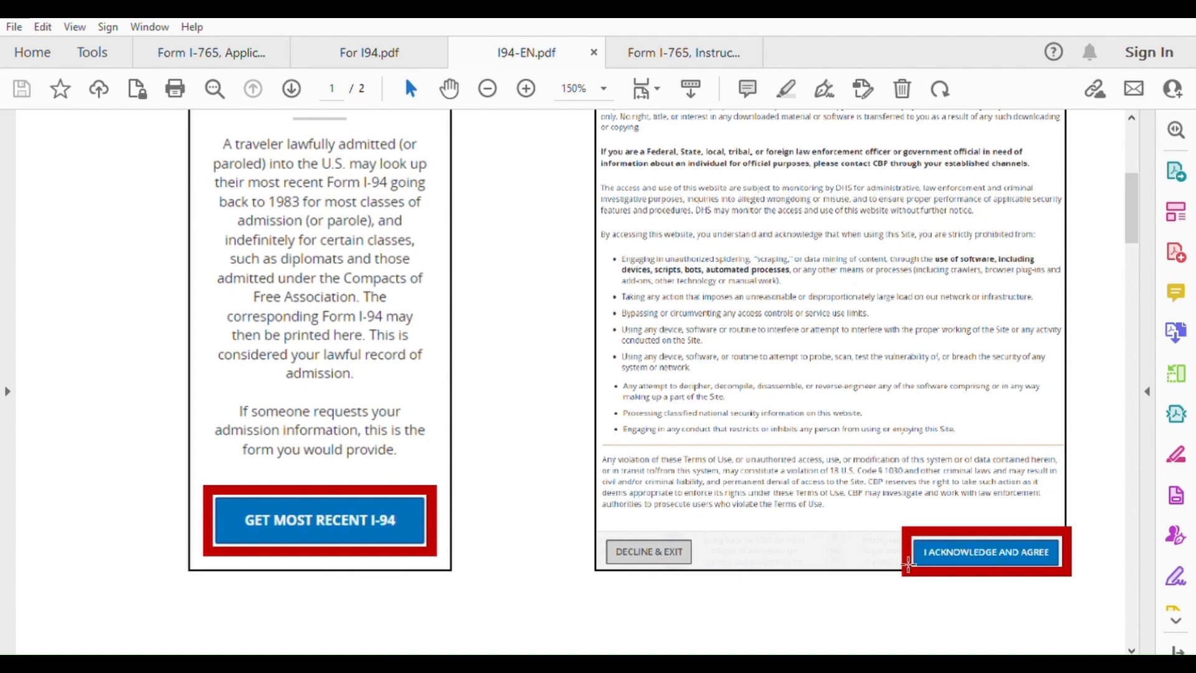
scroll(811, 567, "down", 9)
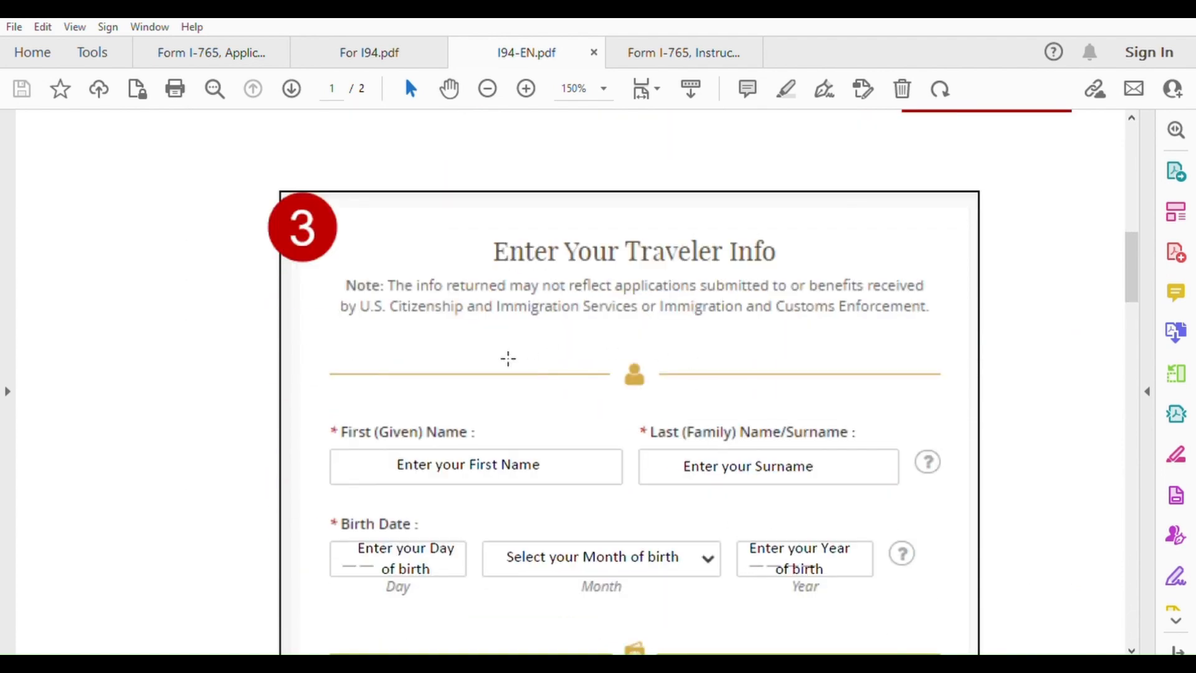
scroll(488, 408, "down", 2)
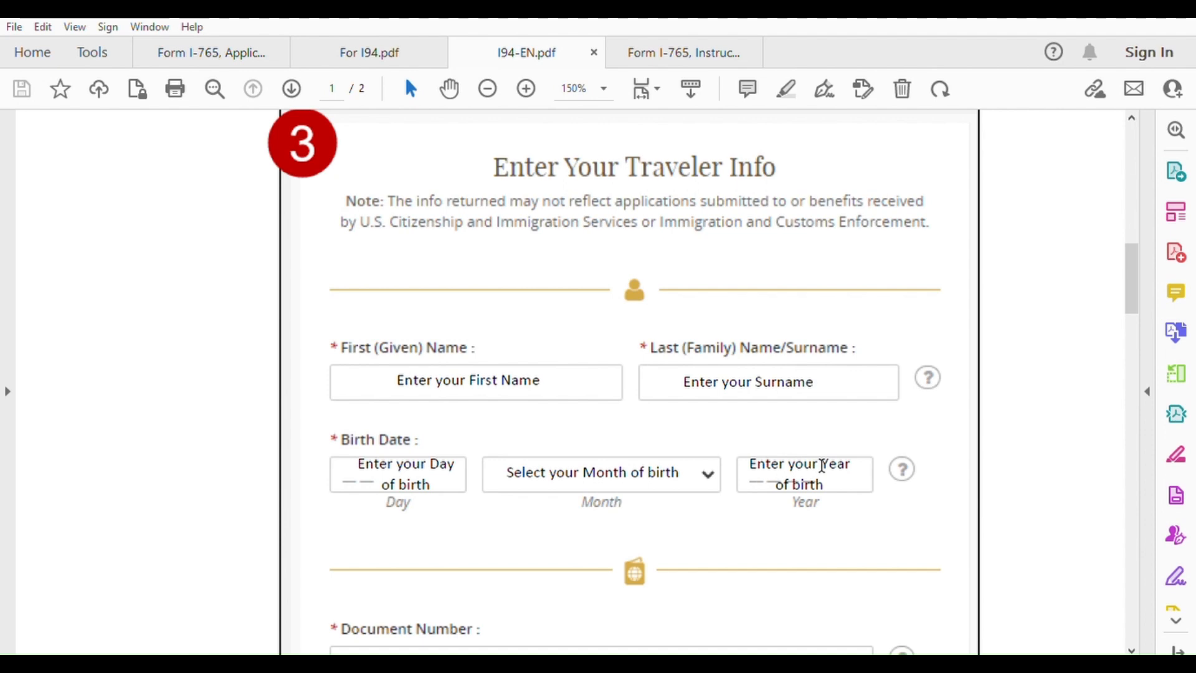
scroll(822, 466, "down", 5)
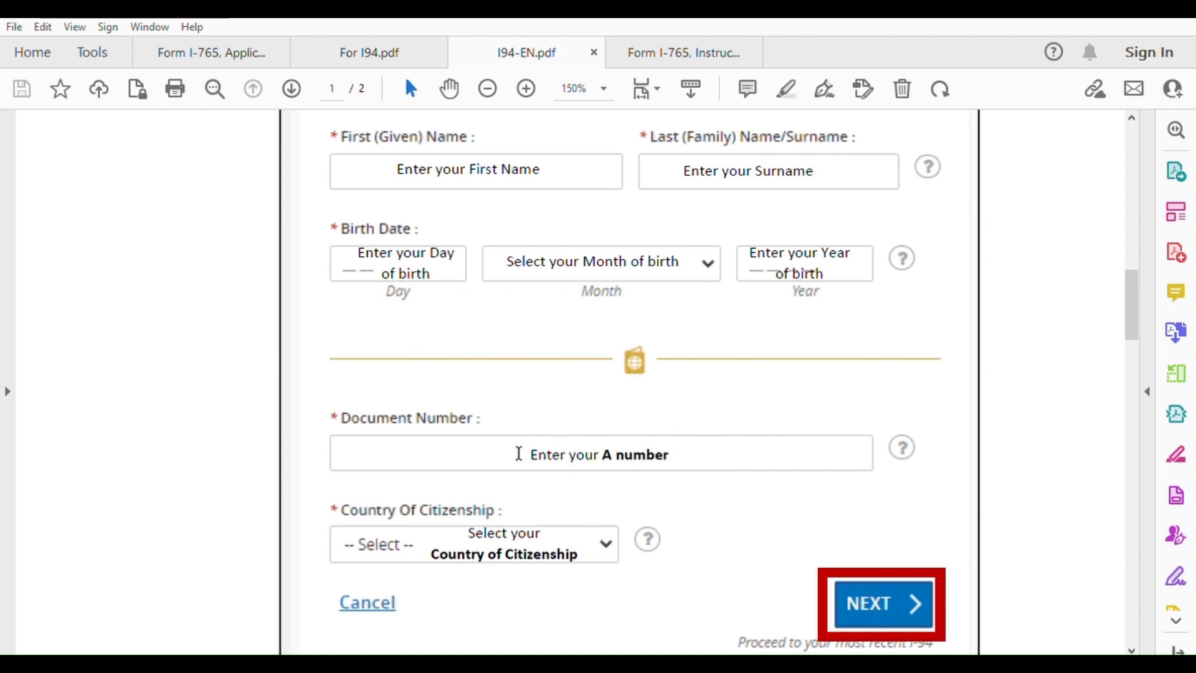
scroll(518, 451, "down", 1)
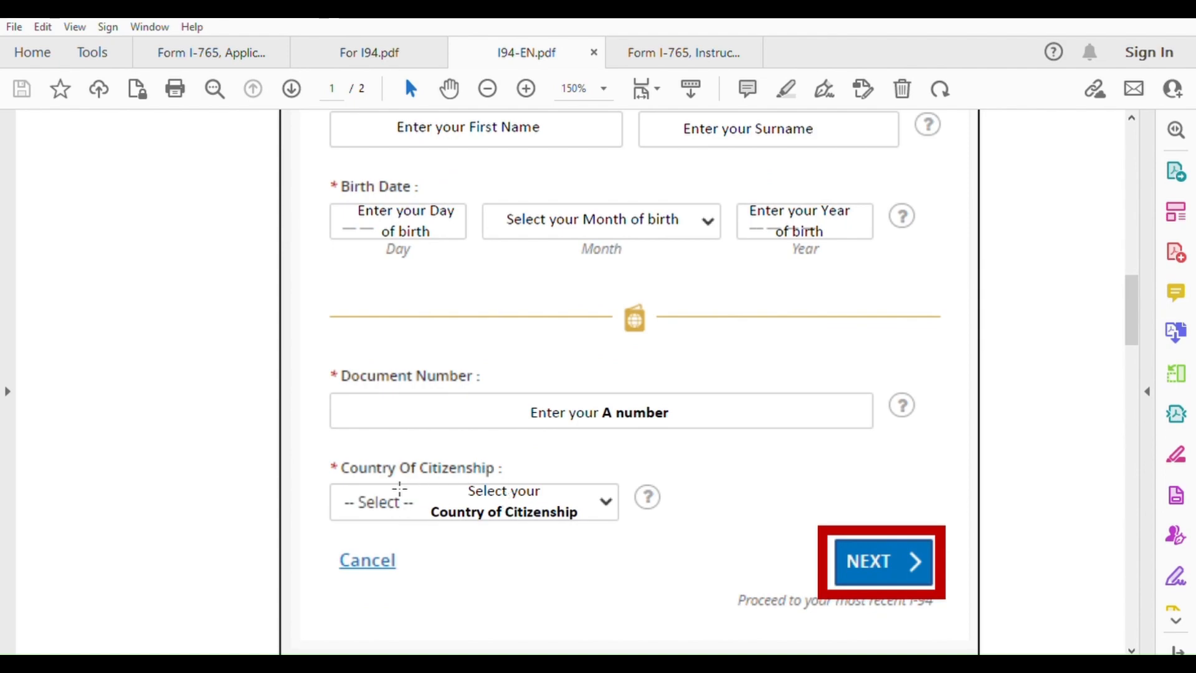
scroll(786, 523, "down", 10)
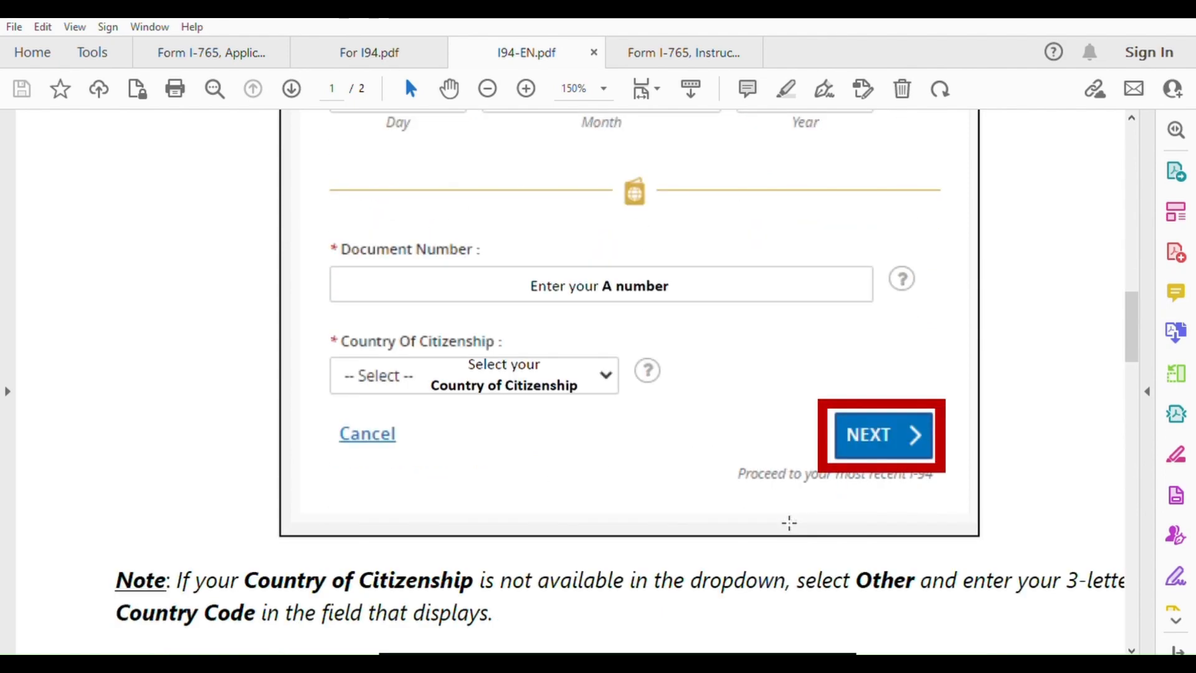
scroll(781, 522, "down", 12)
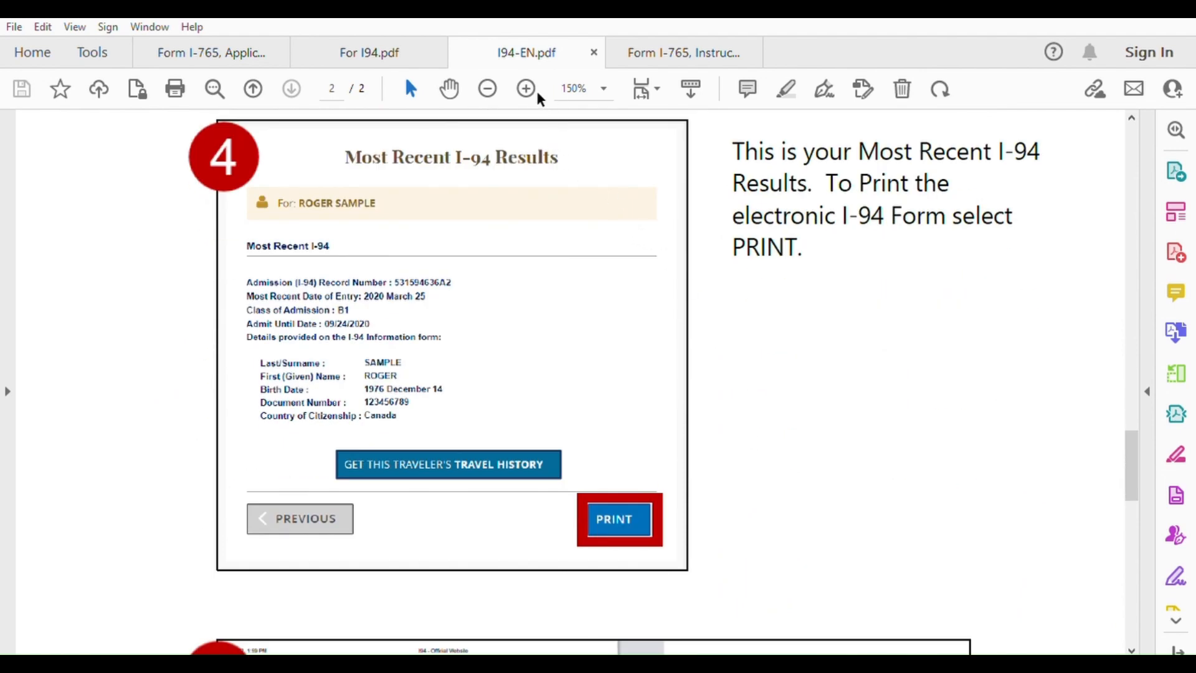
Zoom the I-94 results to 300% to read the record details before returning to Form I-765
left_click(526, 87)
left_click(526, 87)
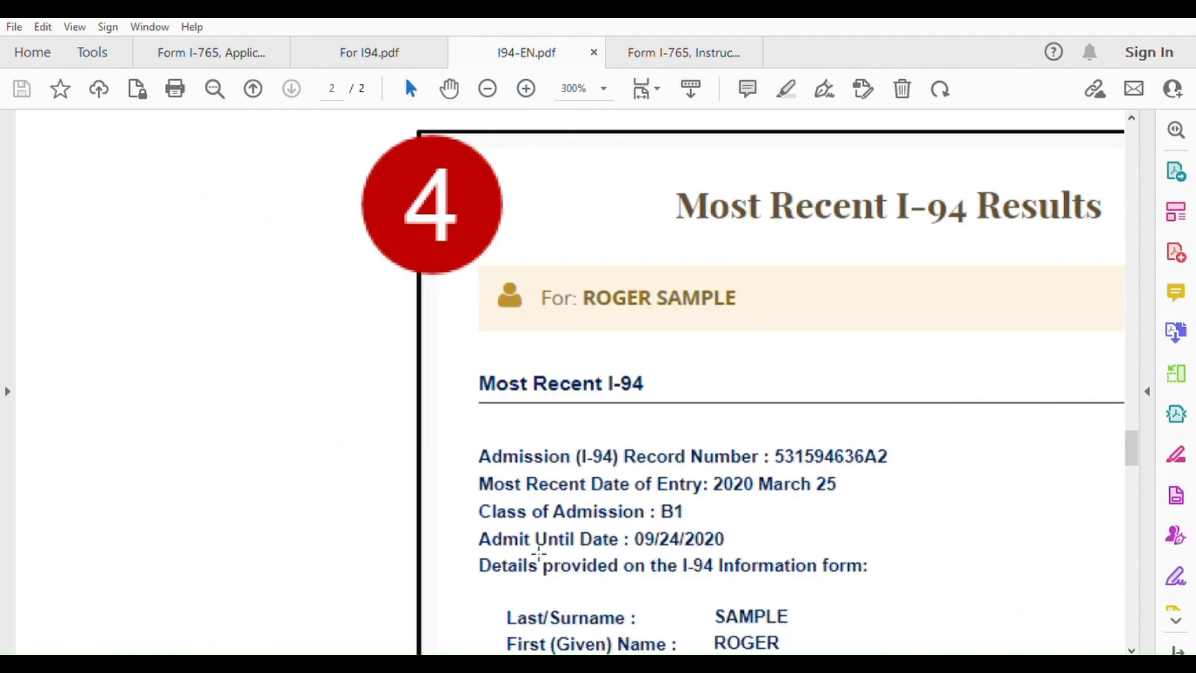
left_click_drag(508, 649, 611, 625)
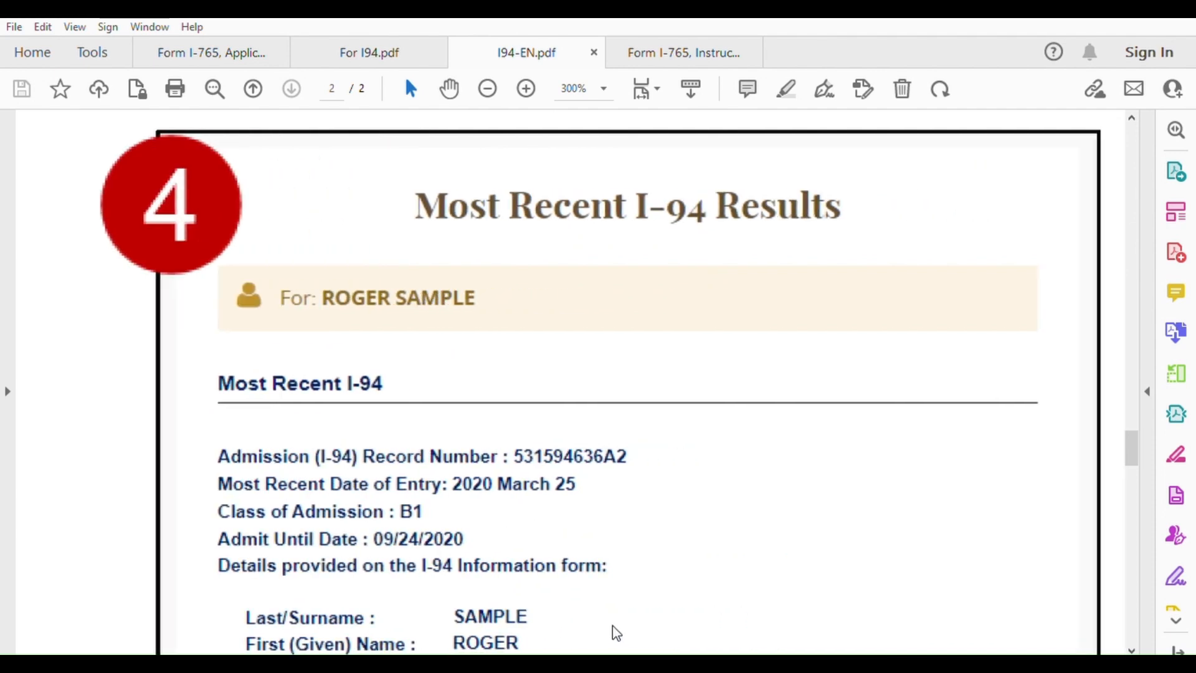
scroll(662, 516, "down", 1)
scroll(662, 516, "down", 2)
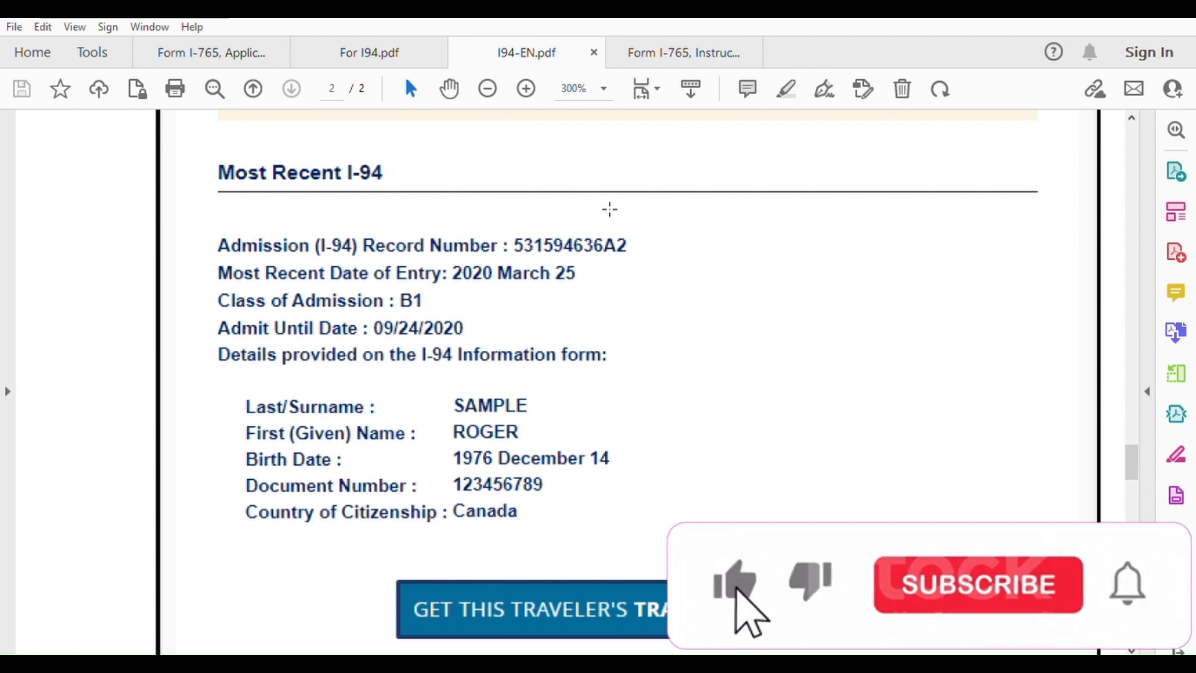
left_click(243, 53)
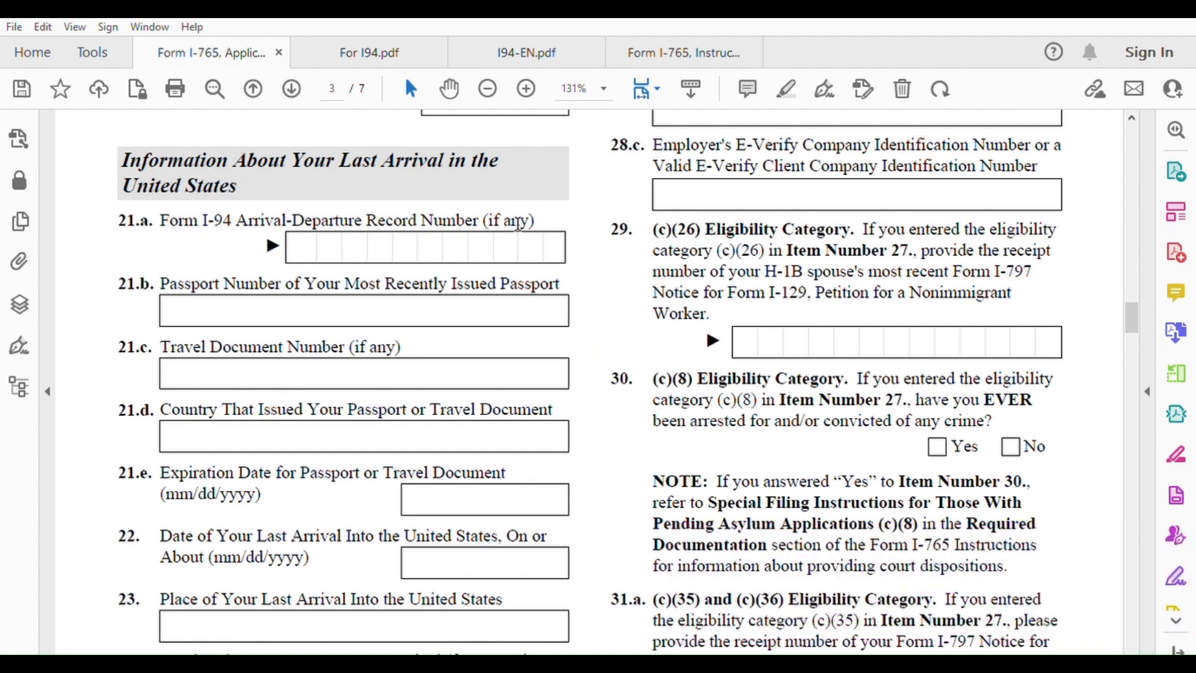
Enter the I-94 number in item 21.a, checking it against the I-94 record
left_click(306, 240)
type("11111111111")
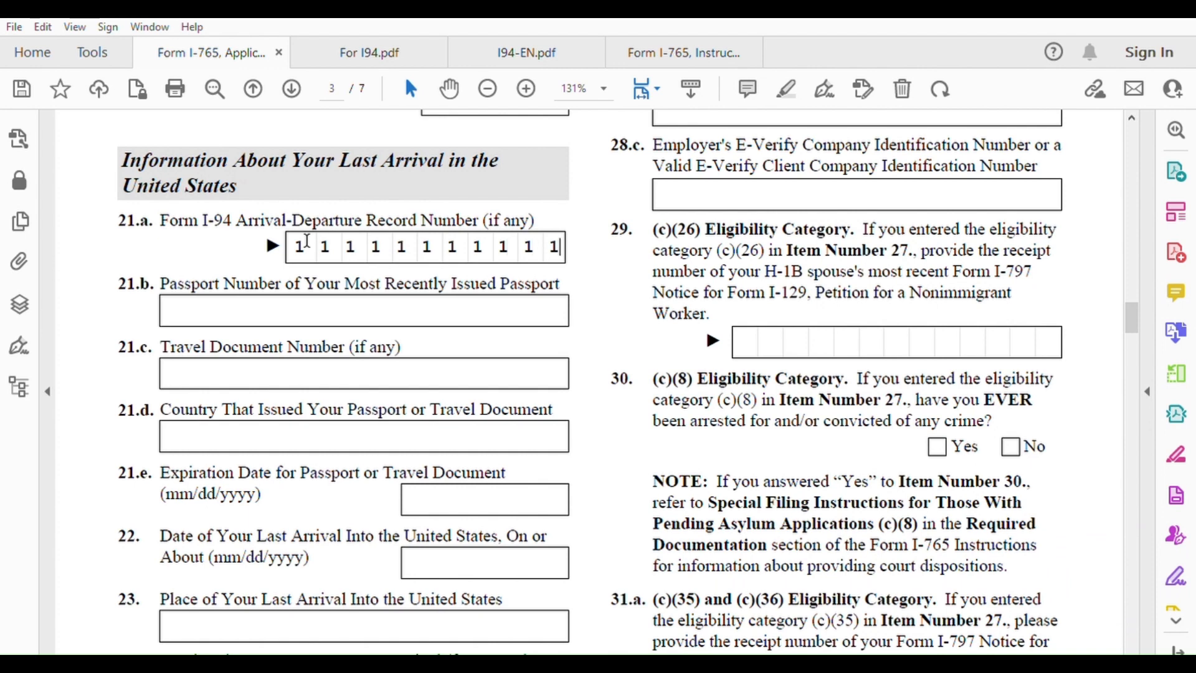
left_click(527, 53)
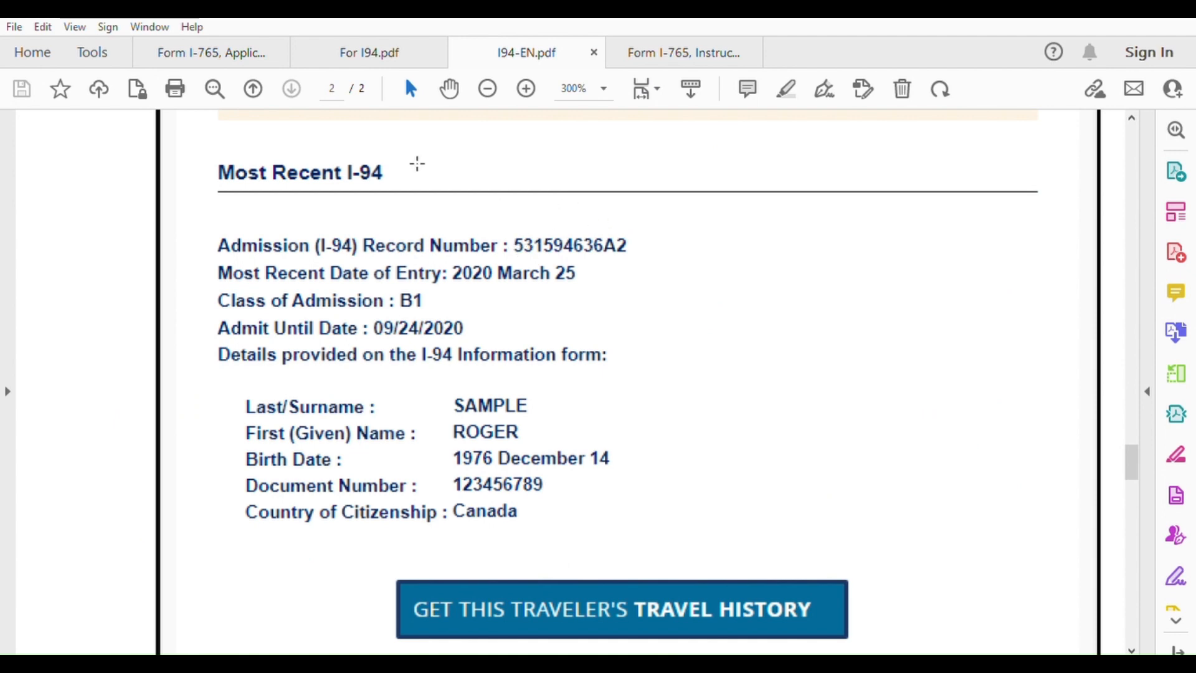
left_click(229, 45)
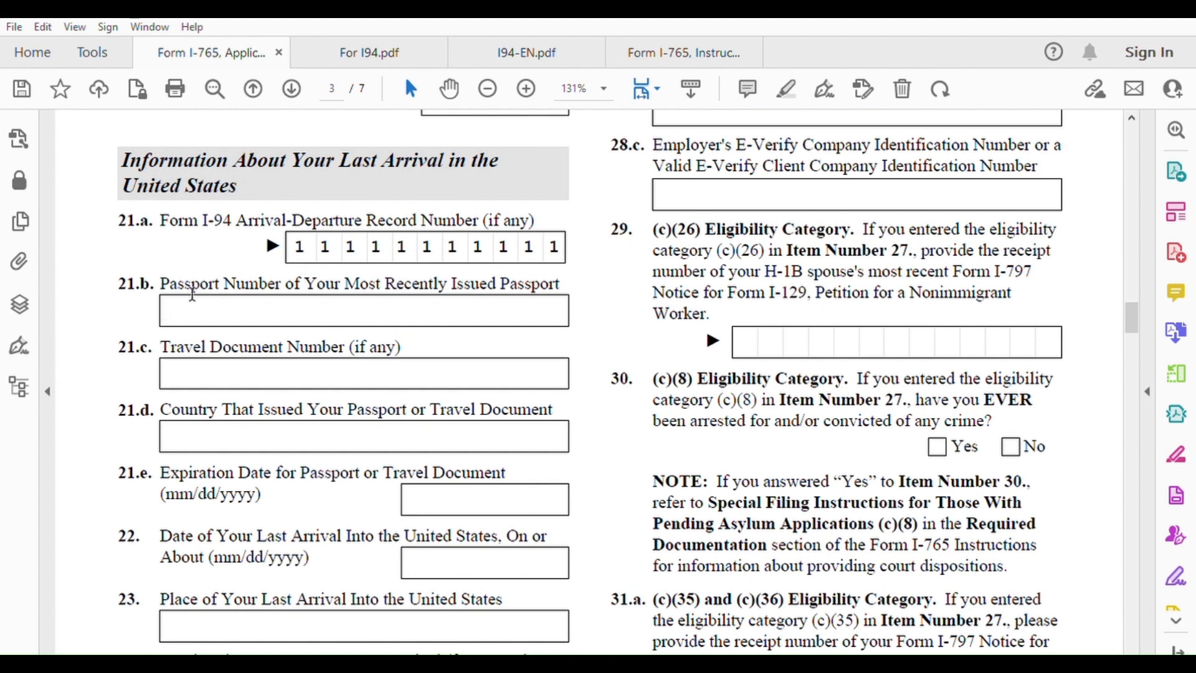
Enter the passport number in 21.b and Morocco as the issuing country in 21.d
type("mb1111111111")
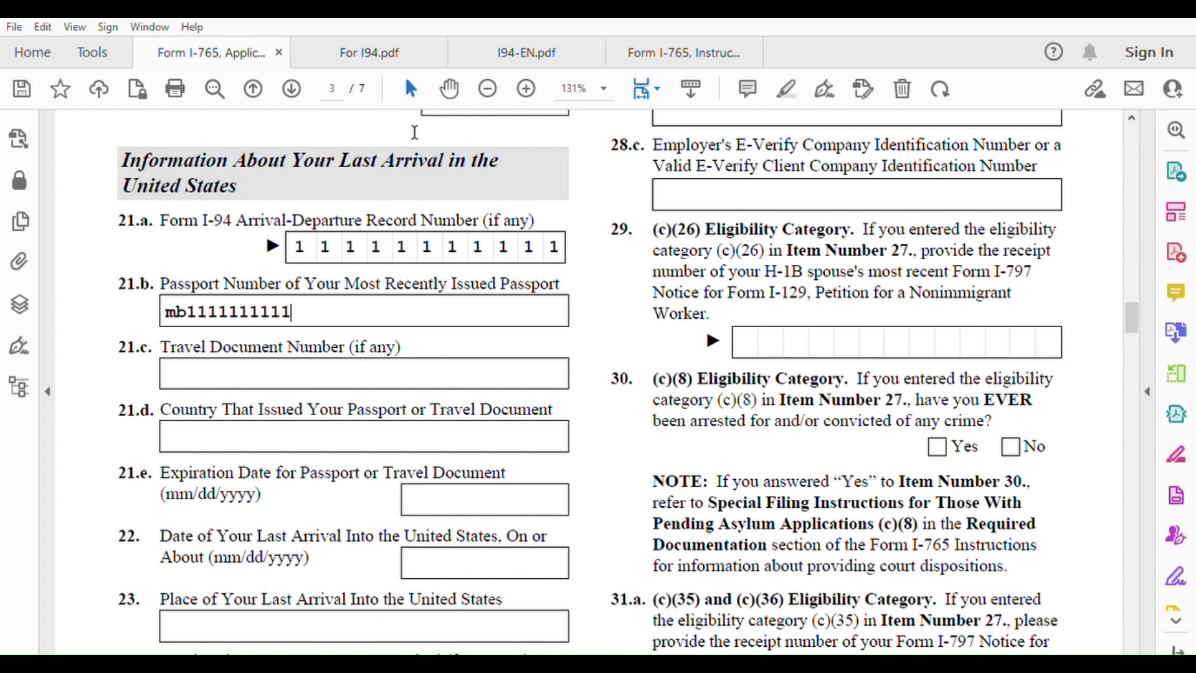
left_click(526, 44)
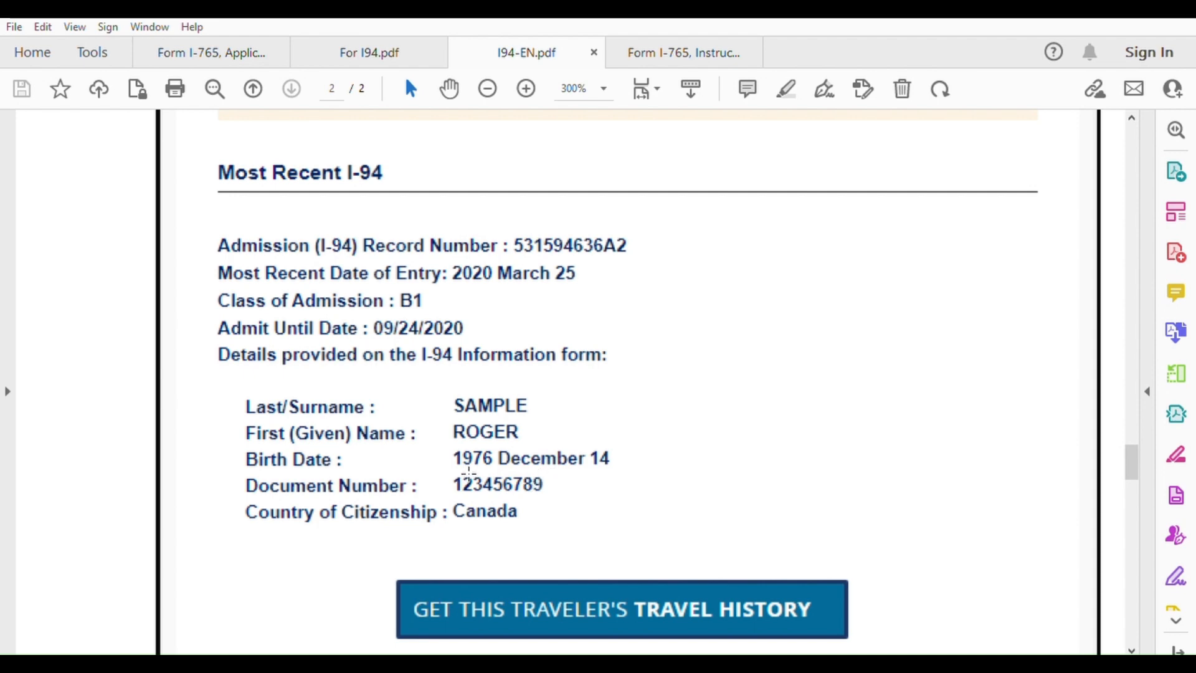
left_click(223, 45)
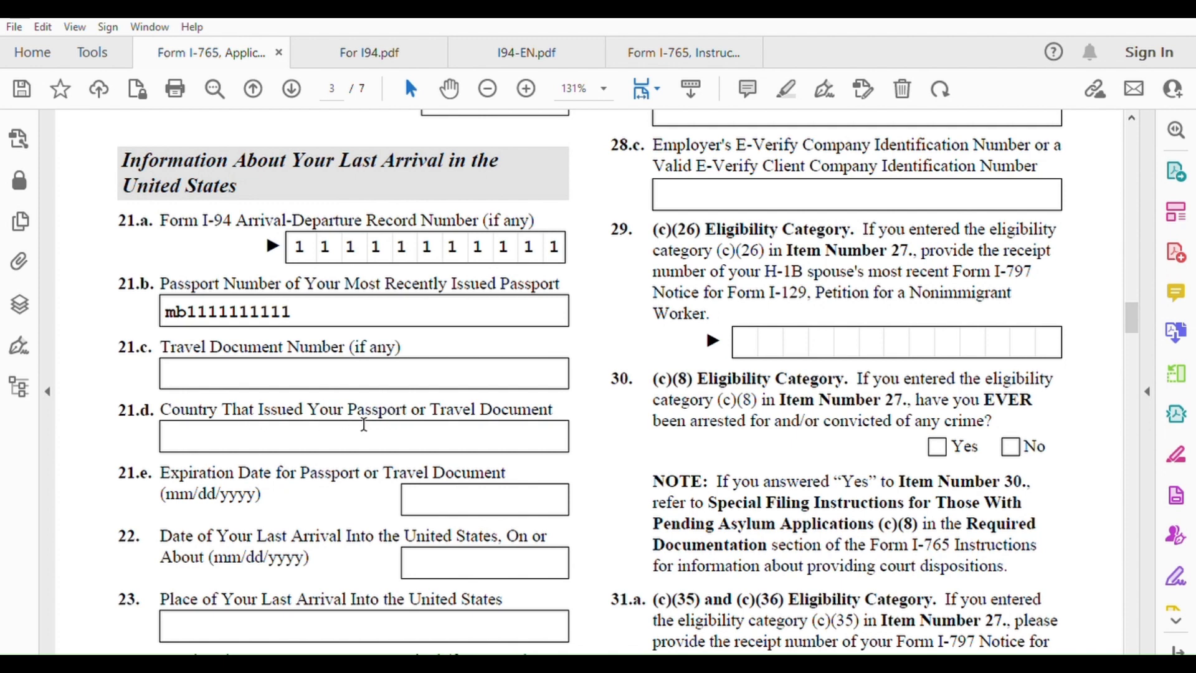
type("Morocco")
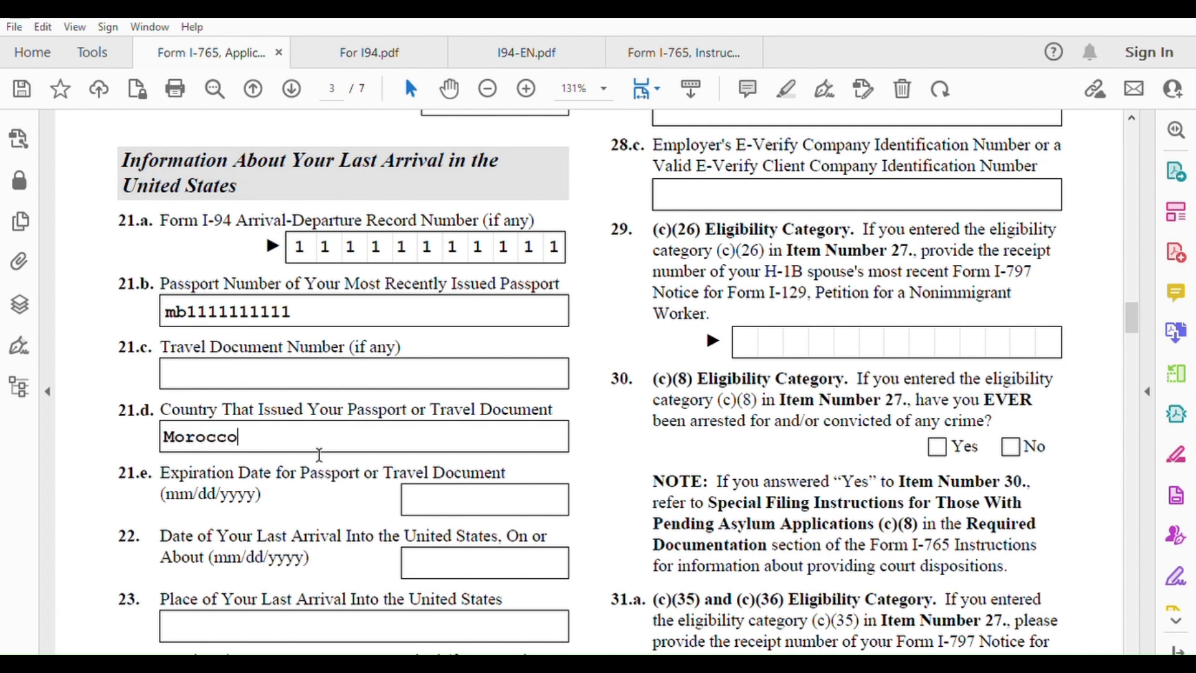
Enter 01/01/2026 as the passport expiration date in item 21.e
left_click(433, 503)
type("01/01/")
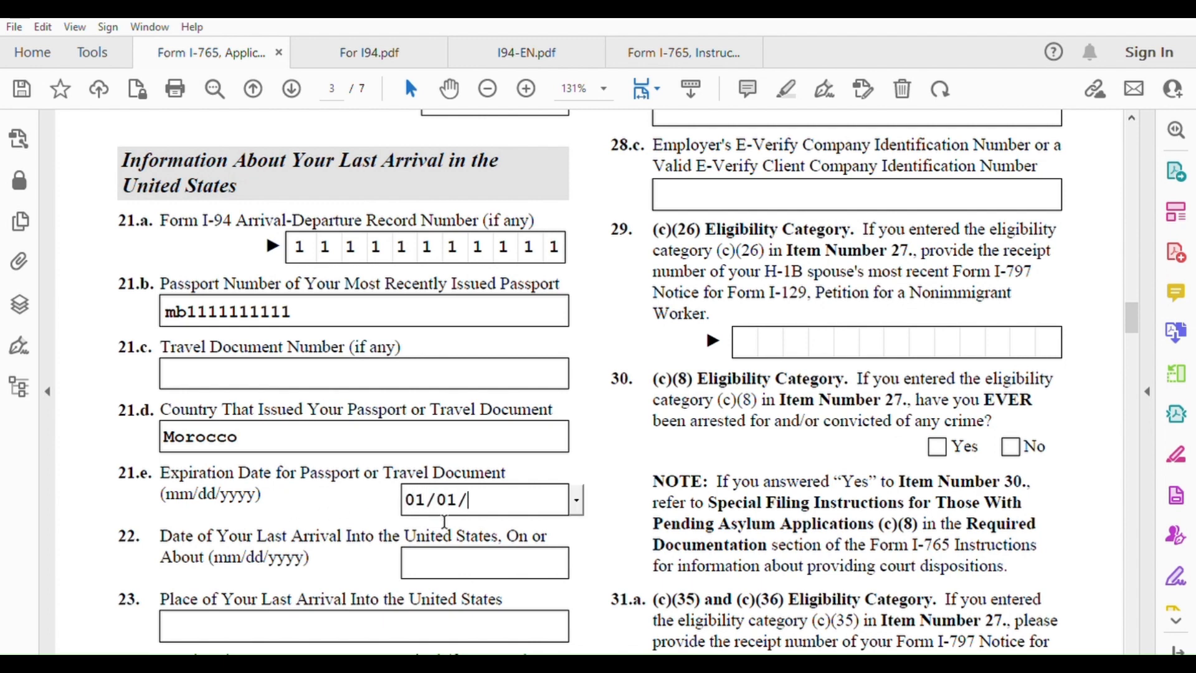
type("2026")
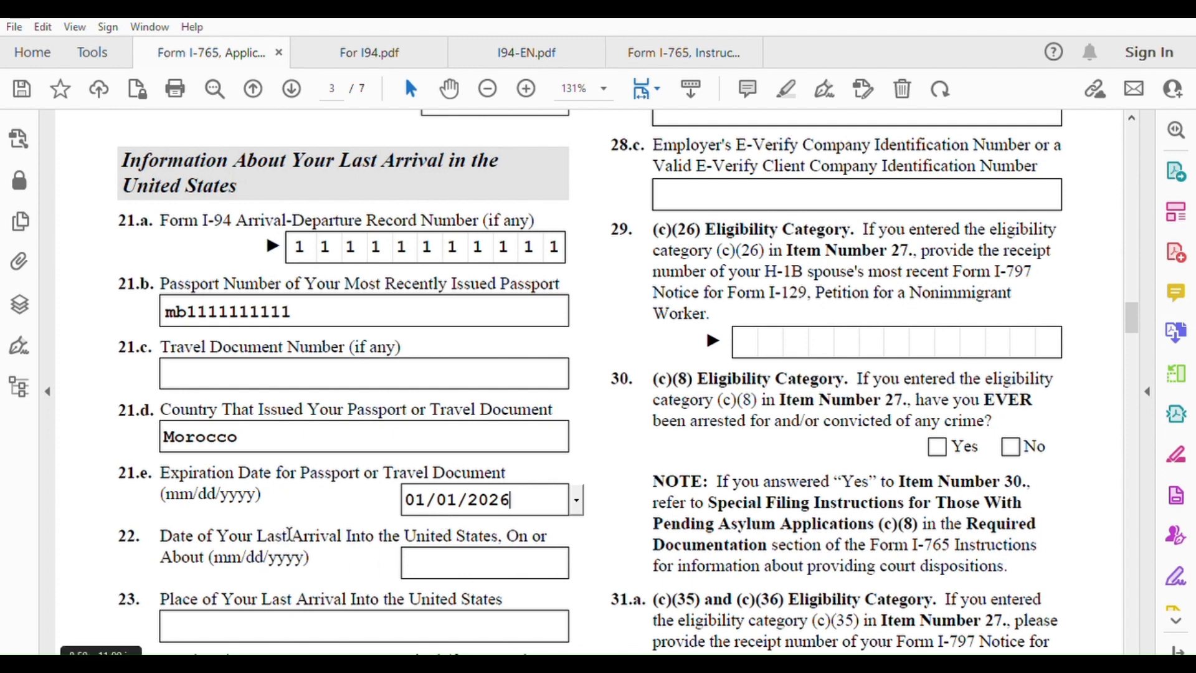
left_click(430, 549)
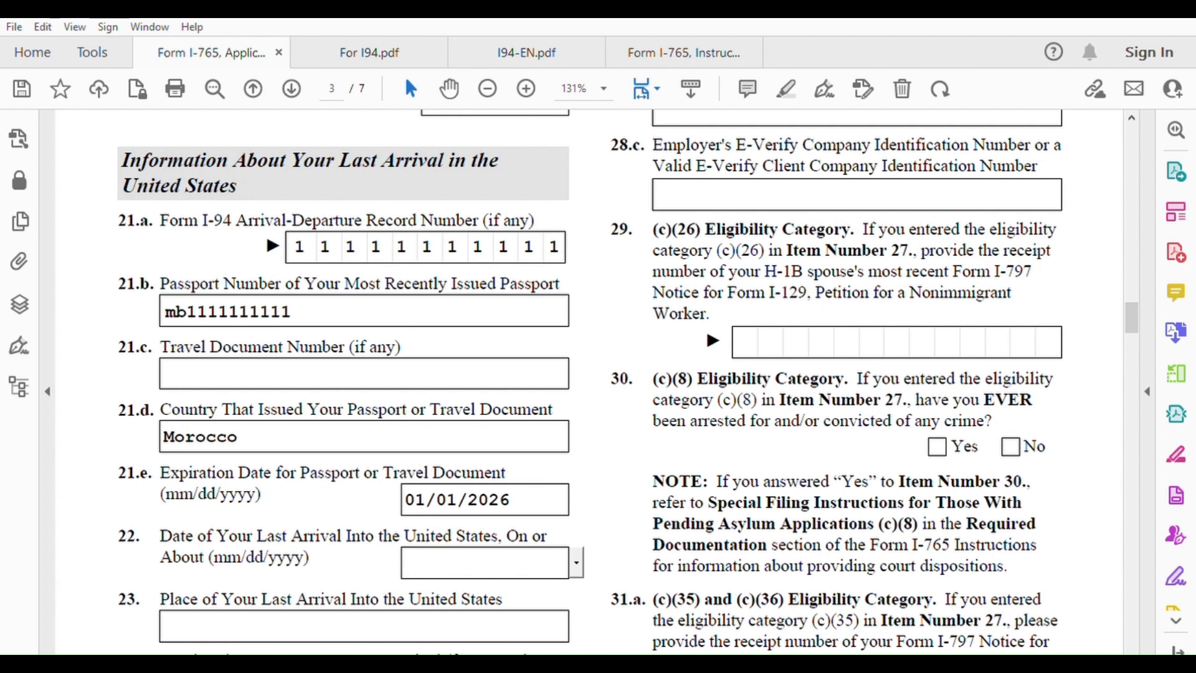
left_click(537, 45)
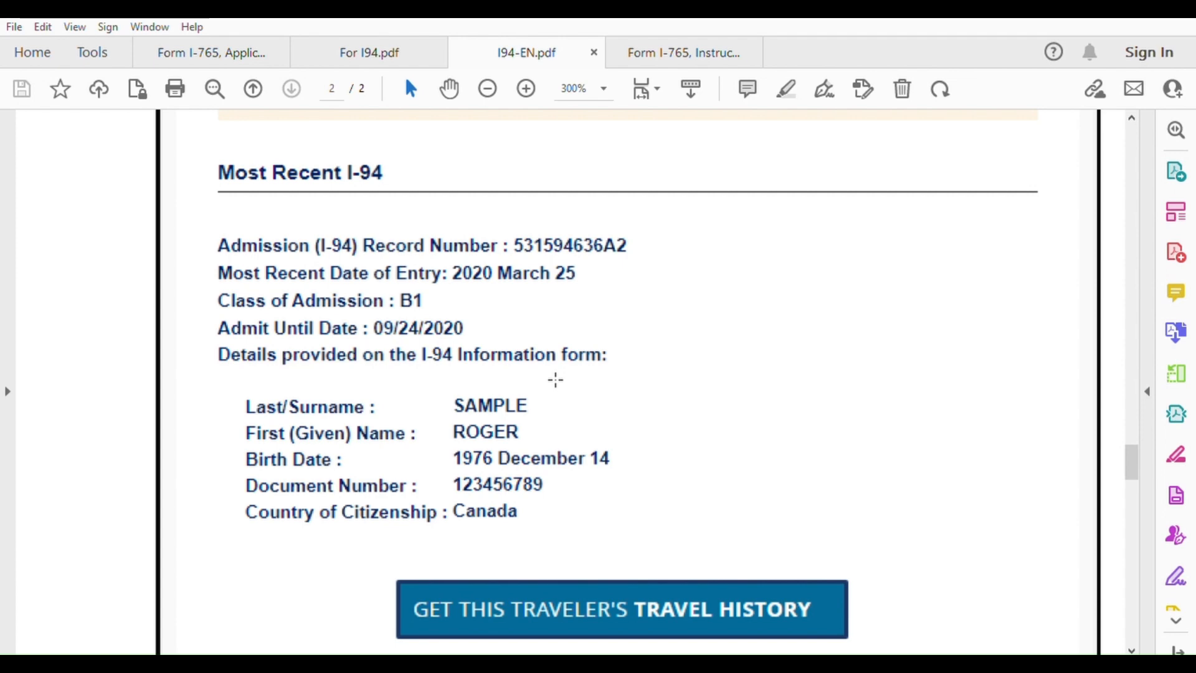
Enter the last arrival date 03/25/2020 in item 22, correcting it from day-first format
left_click(229, 47)
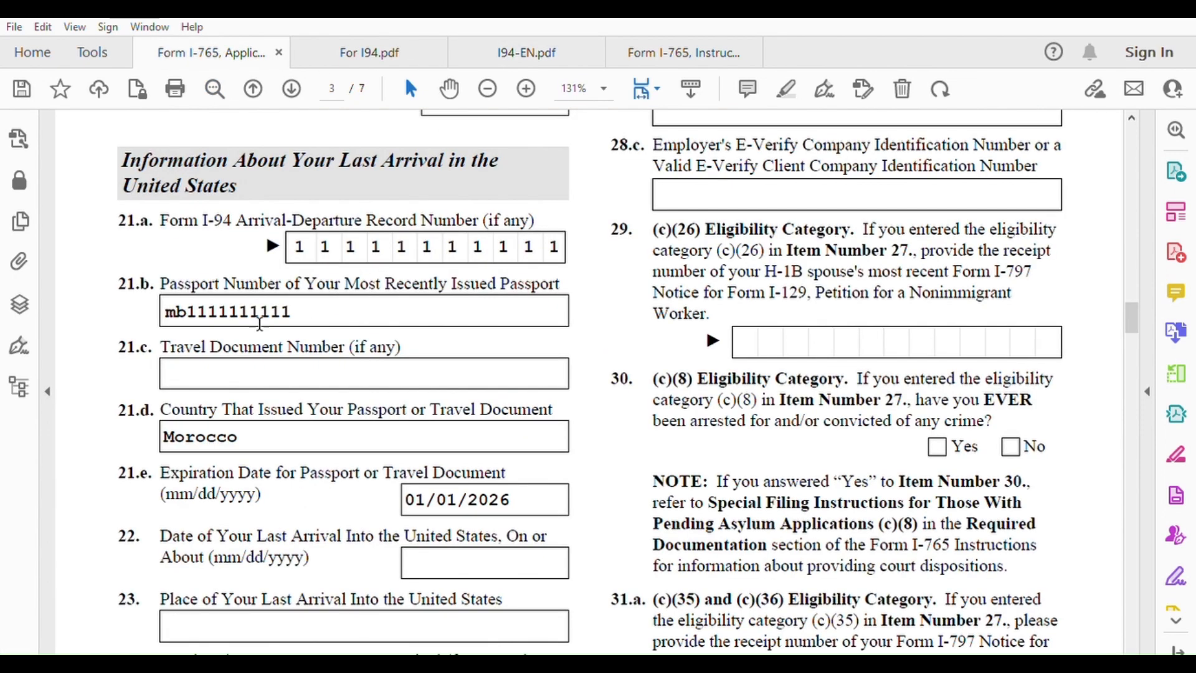
scroll(464, 448, "down", 1)
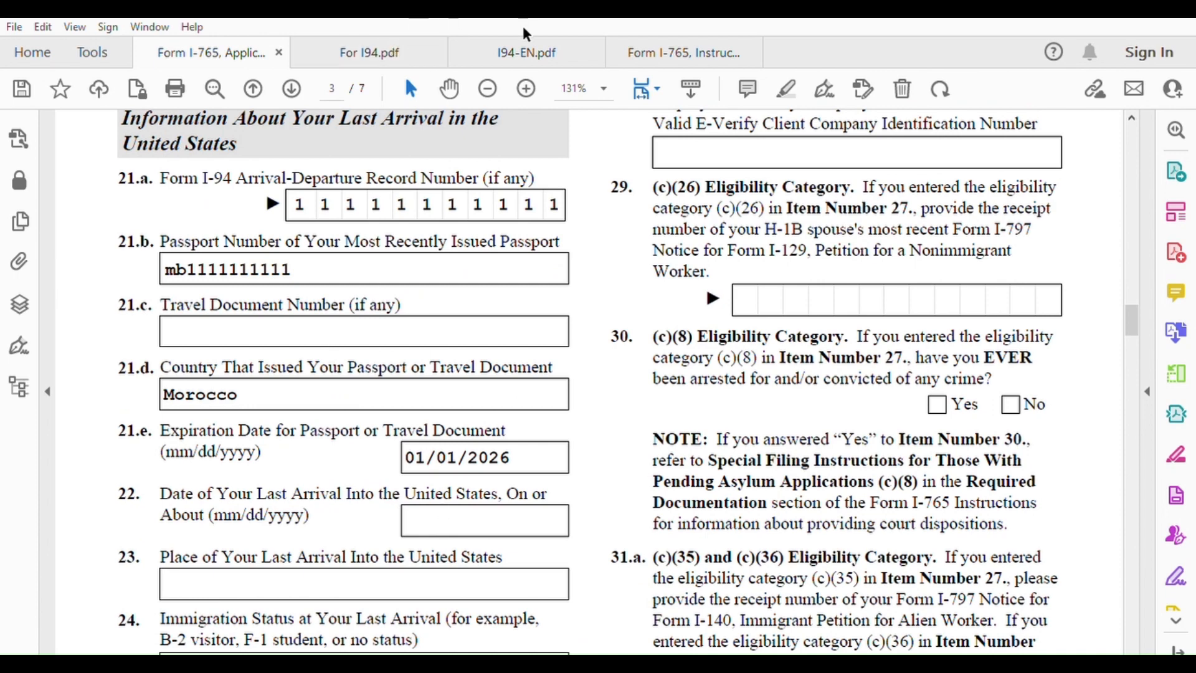
left_click(526, 52)
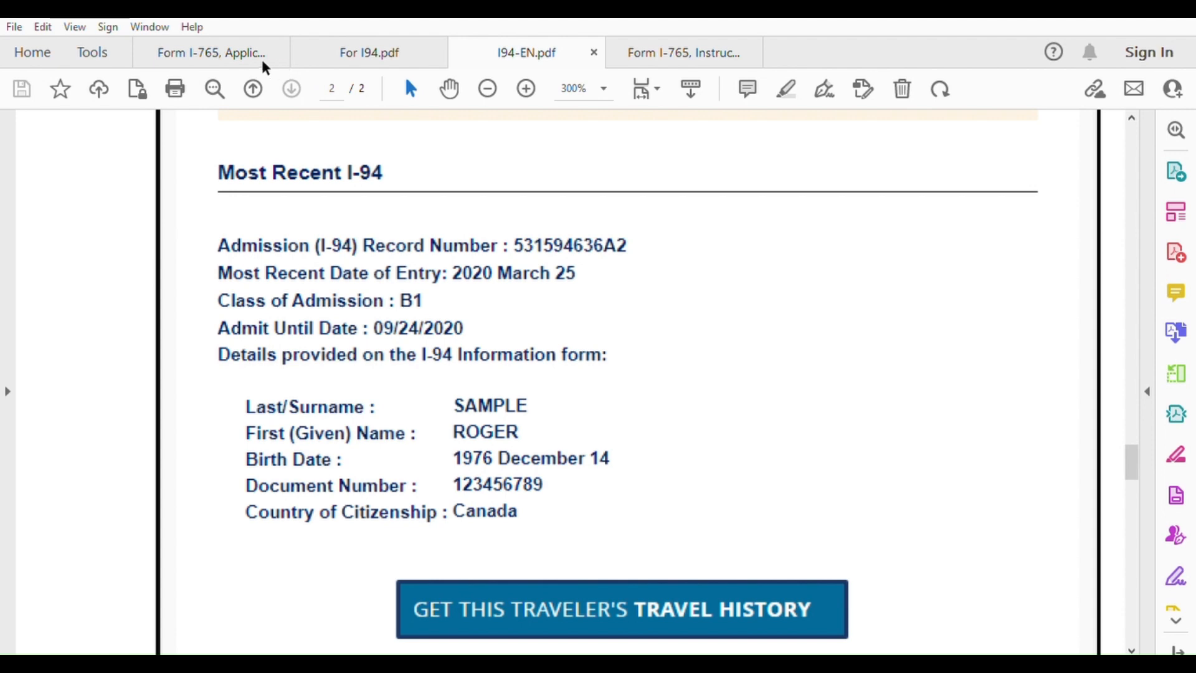
left_click(229, 50)
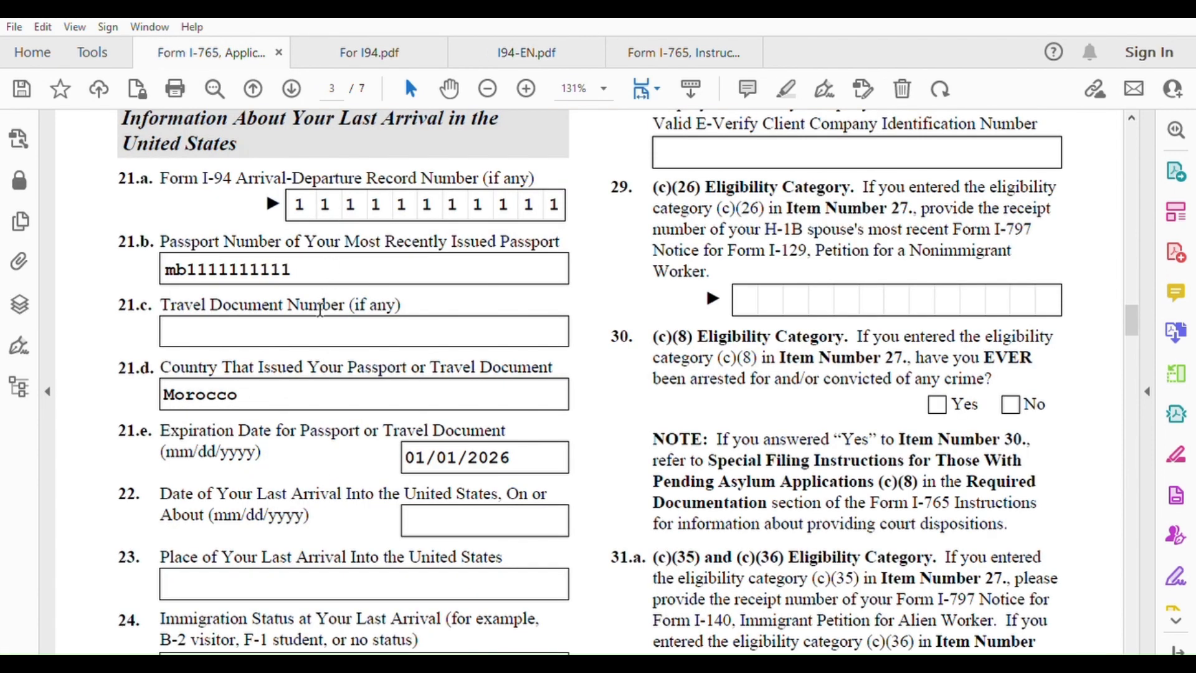
left_click(440, 513)
type("25/")
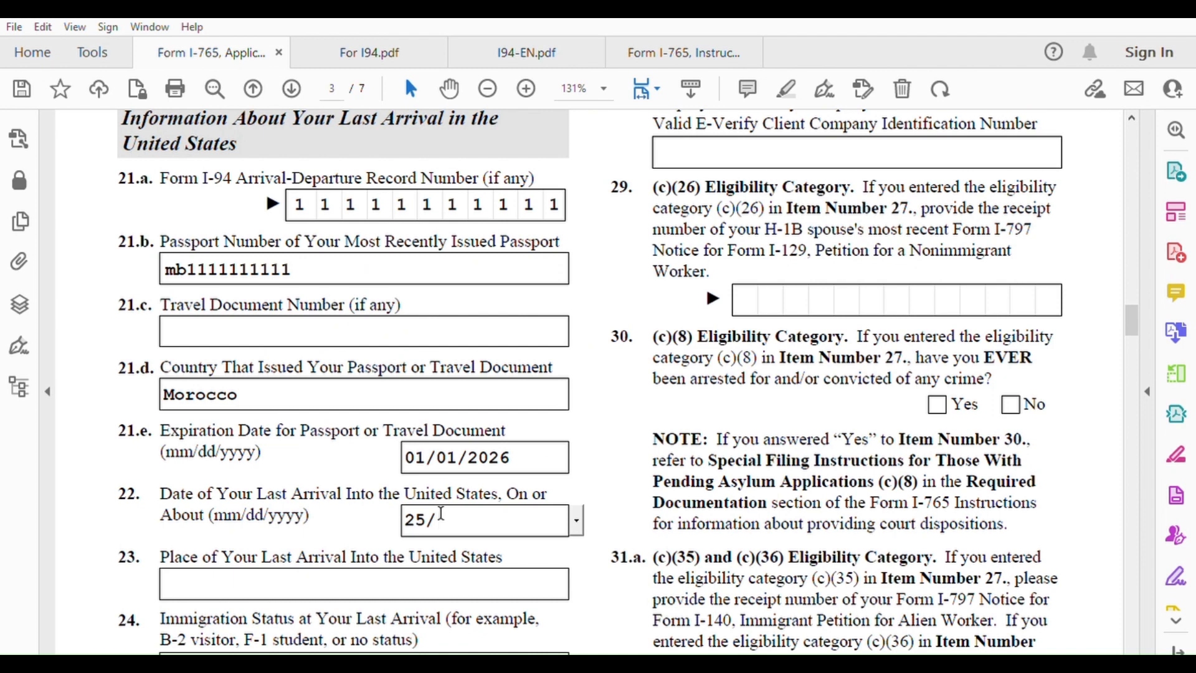
type("03/2020")
left_click(555, 543)
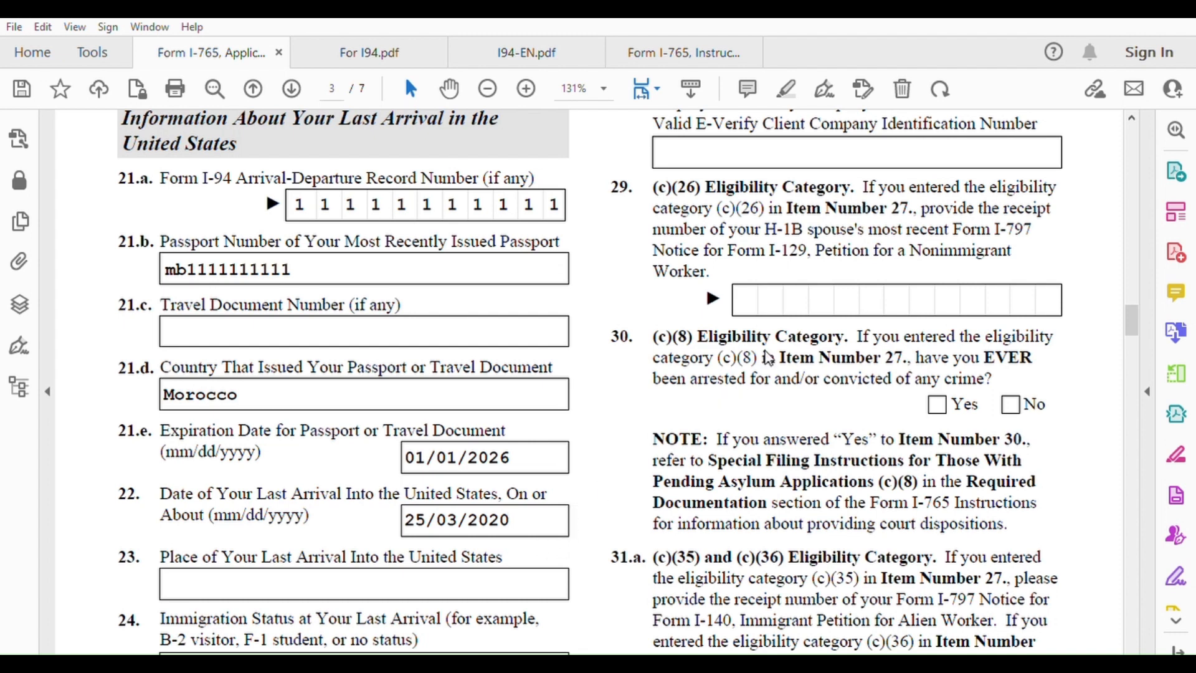
left_click(551, 528)
type("0")
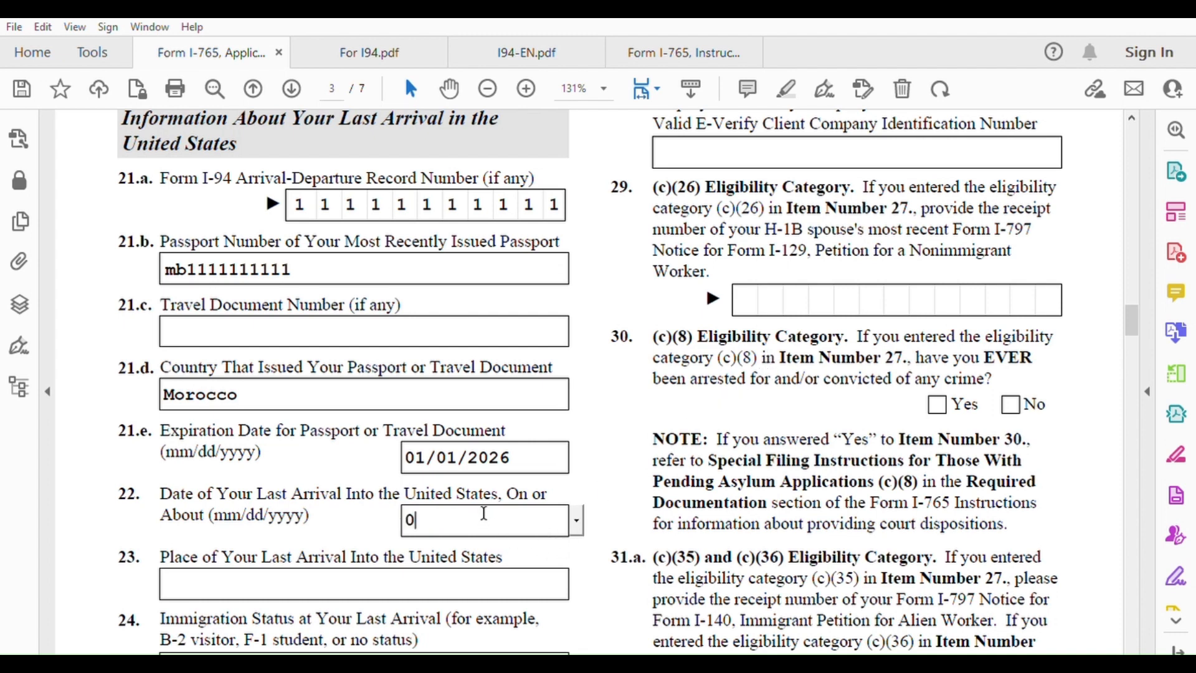
type("3/25/202")
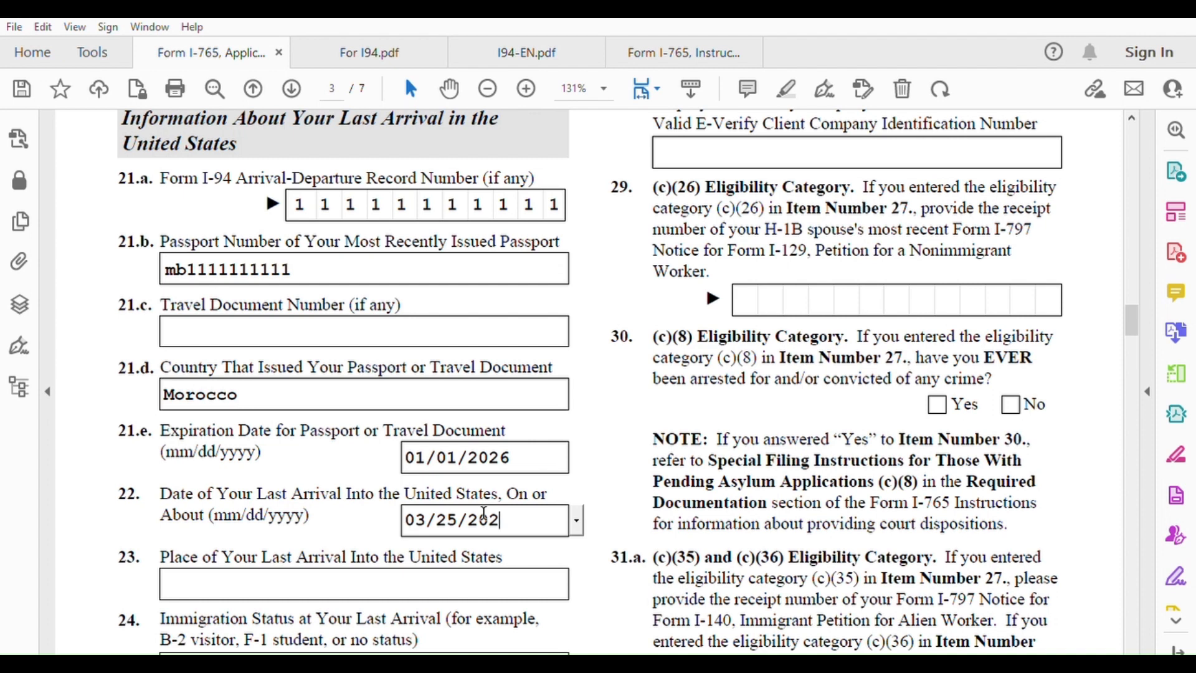
type("0")
left_click(596, 589)
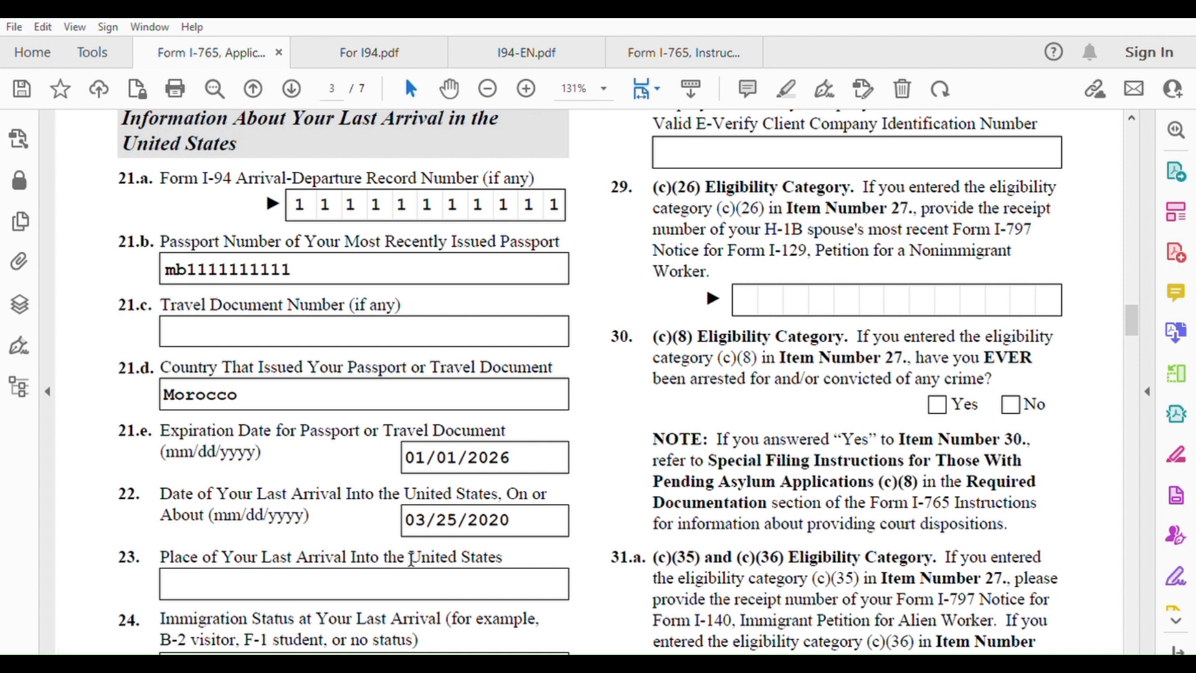
Enter 'New York JFK' as the place of last arrival in item 23
left_click(398, 572)
type("Ney")
key("BackSpace")
key("BackSpace")
type("w York ")
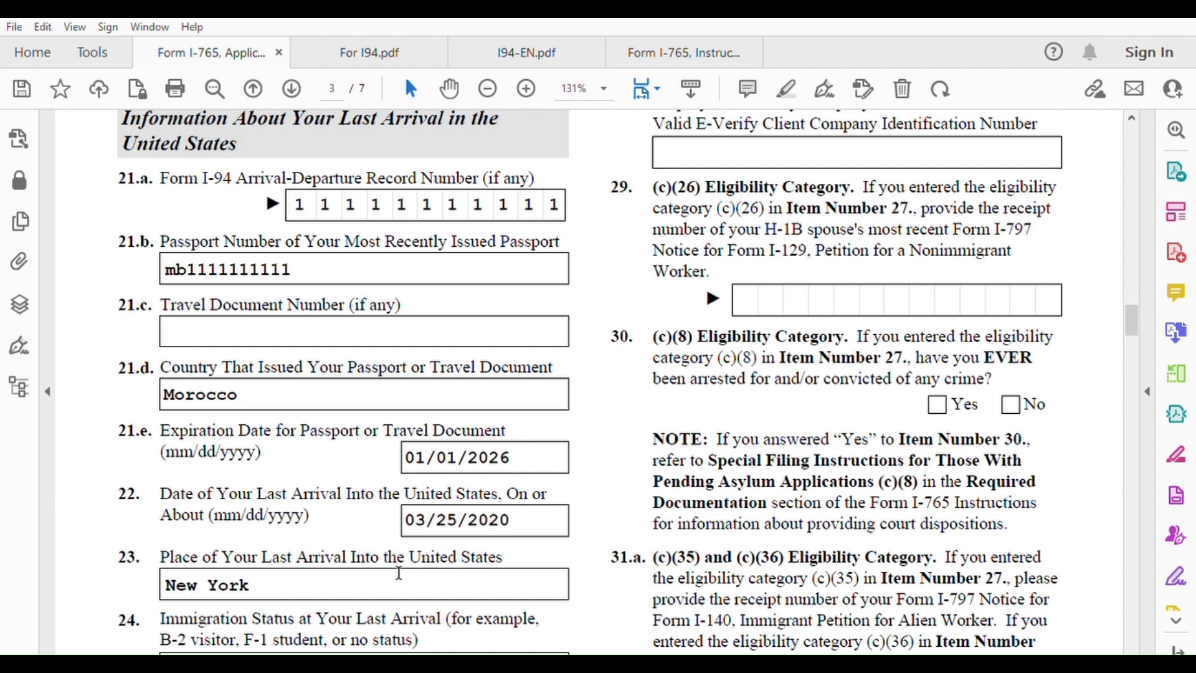
type("JFK")
Enter K-3 as the immigration status in items 24 and 25
scroll(398, 572, "down", 3)
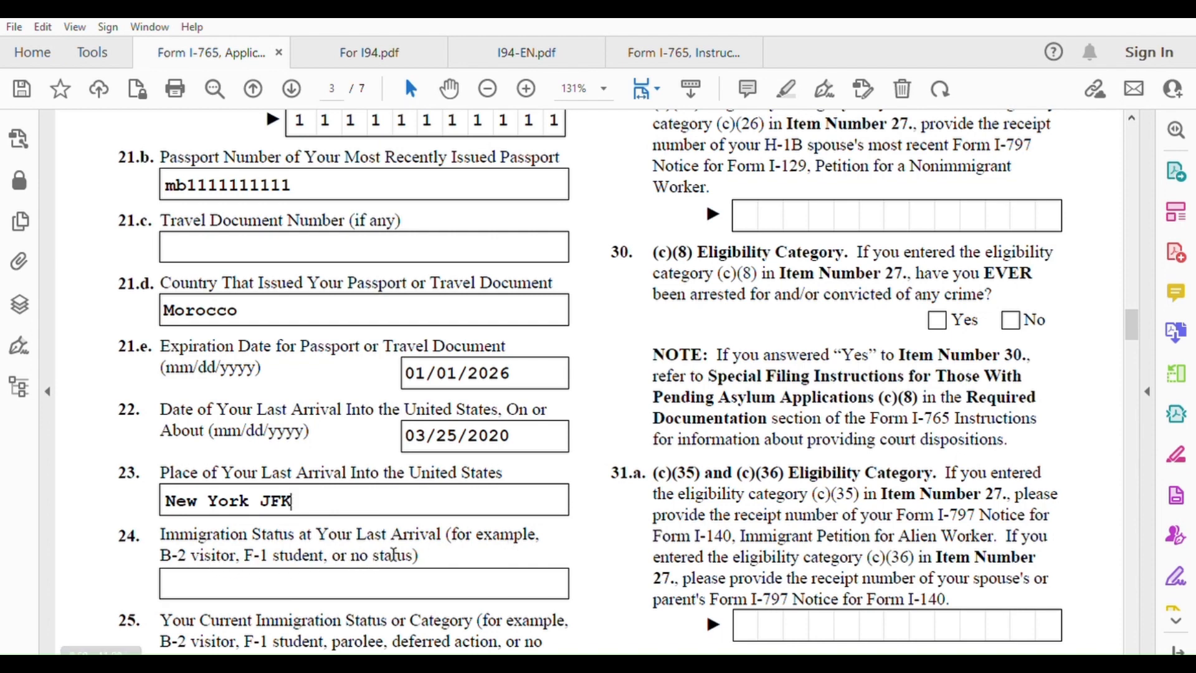
scroll(394, 553, "down", 3)
left_click(249, 495)
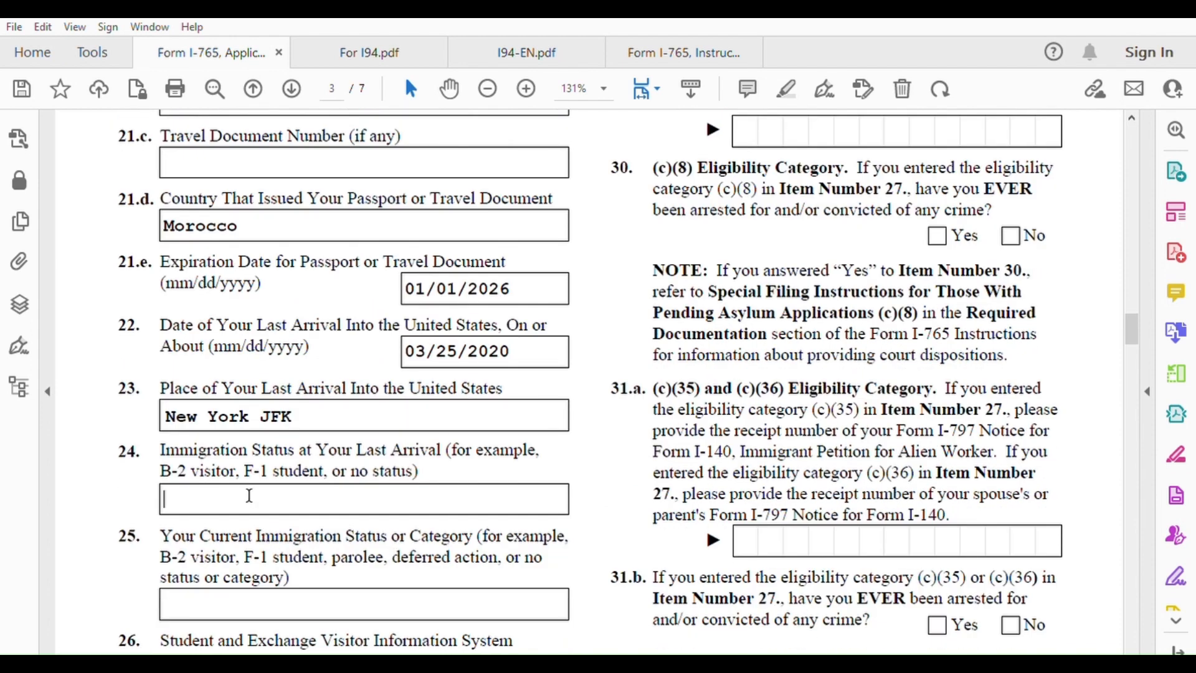
type("K-3")
scroll(249, 495, "down", 3)
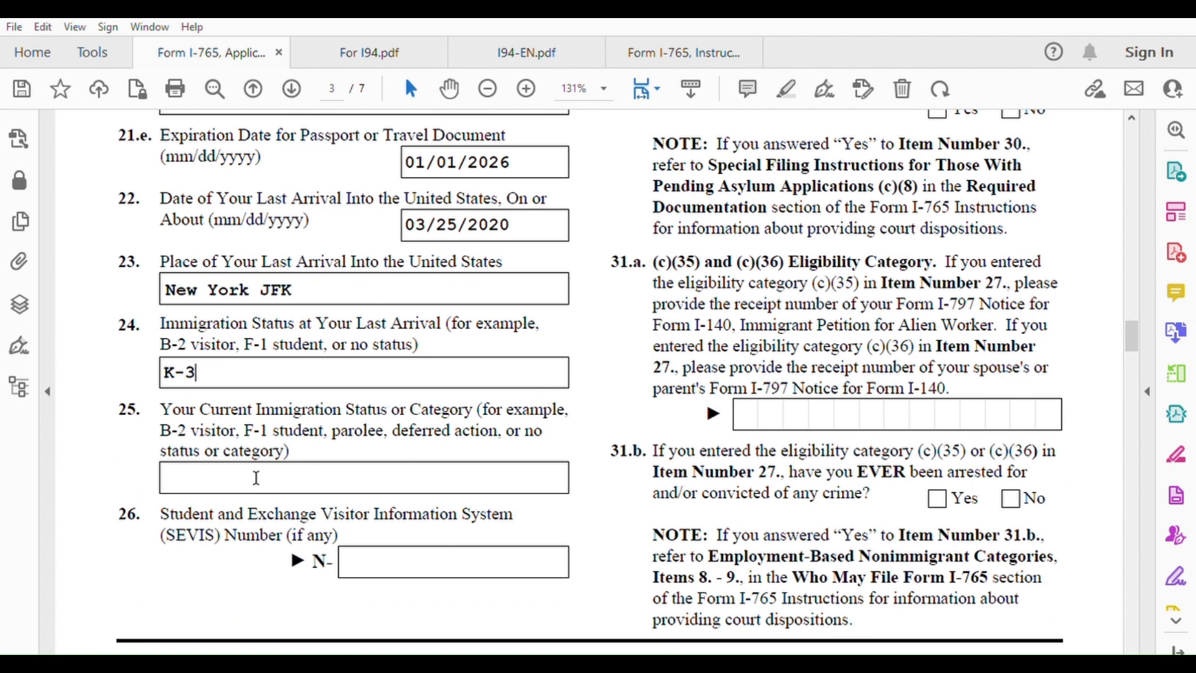
type("K-3")
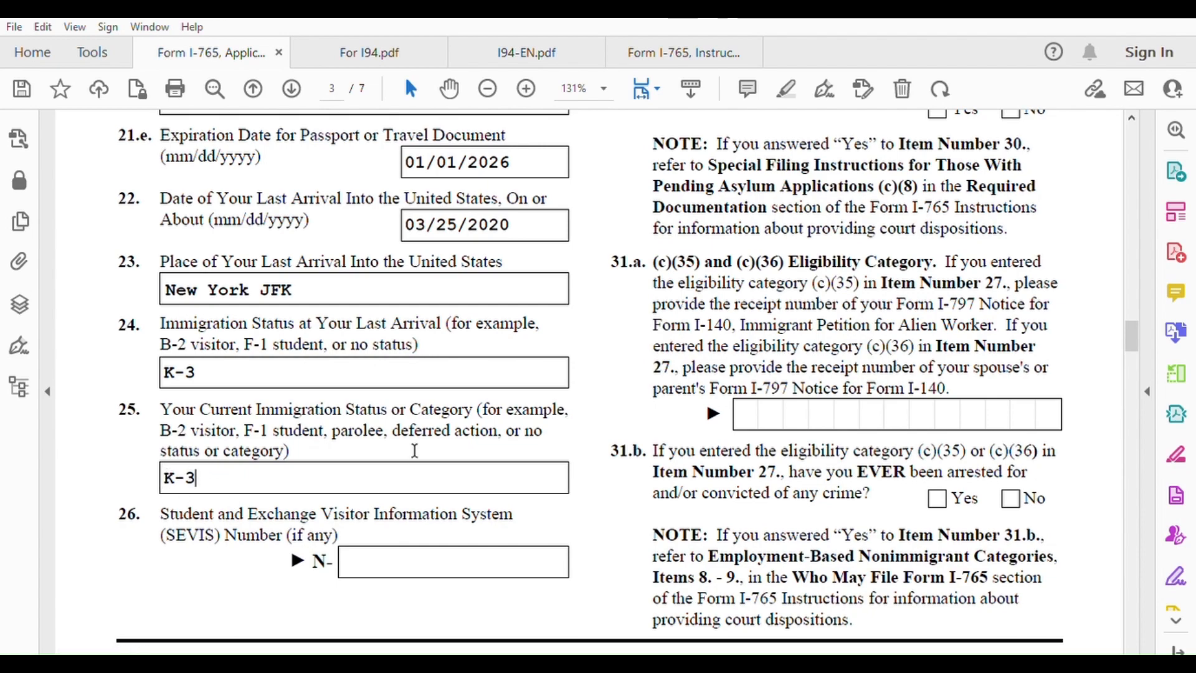
scroll(414, 448, "up", 3)
scroll(415, 449, "up", 2)
scroll(414, 448, "up", 5)
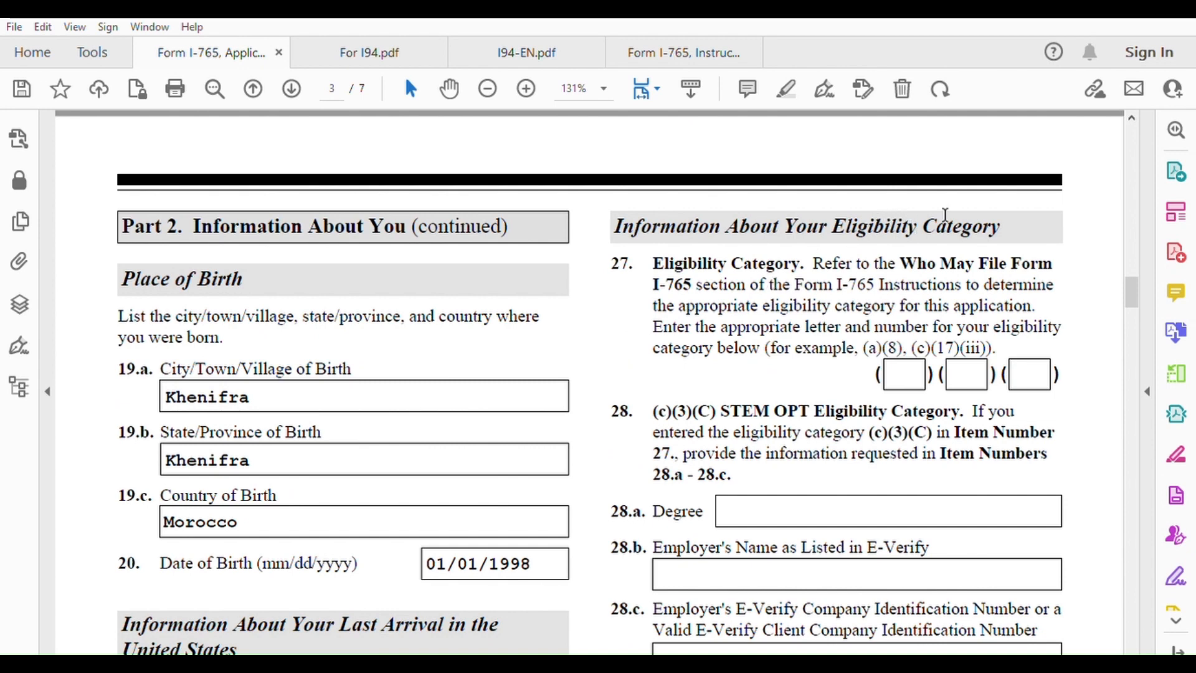
Scroll the I-765 instructions to the K-3 Nonimmigrant Spouse (a)(9) entry, then return to item 27
left_click(708, 49)
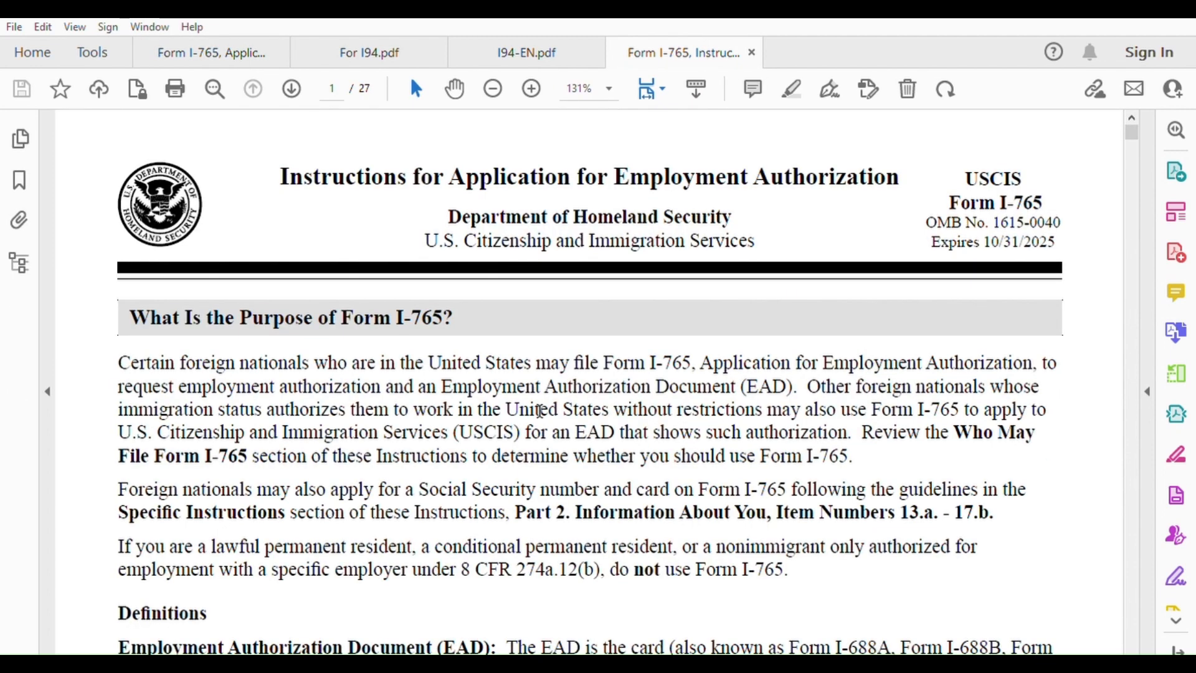
scroll(517, 454, "down", 1)
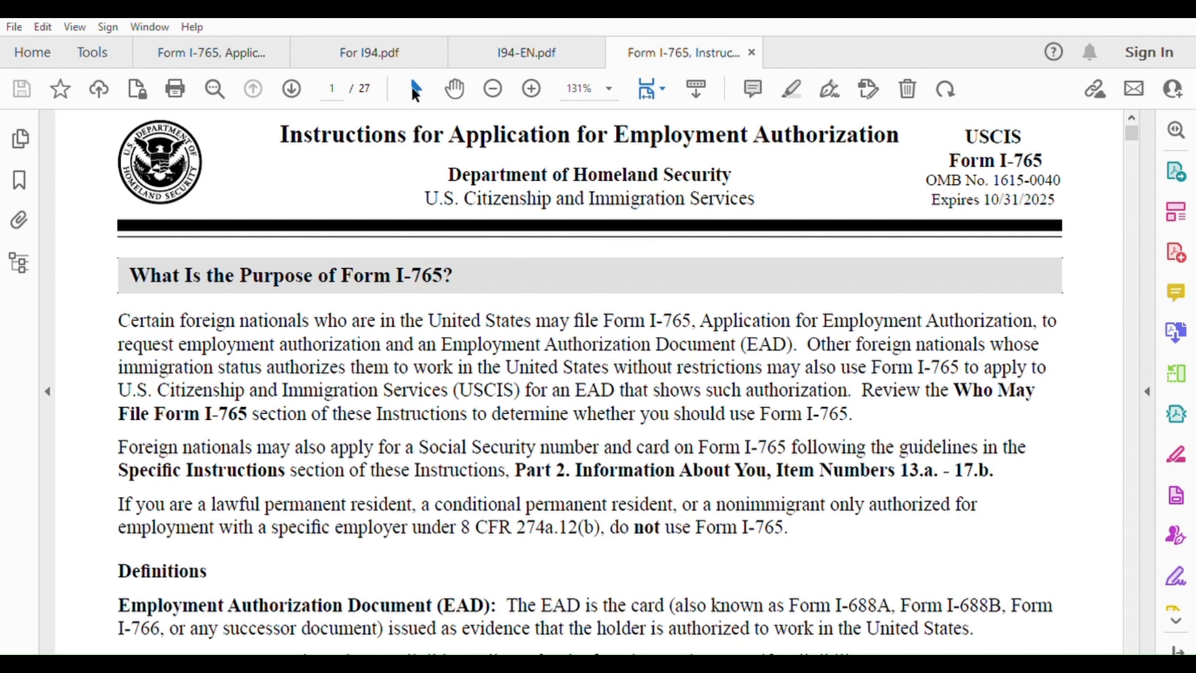
left_click(238, 58)
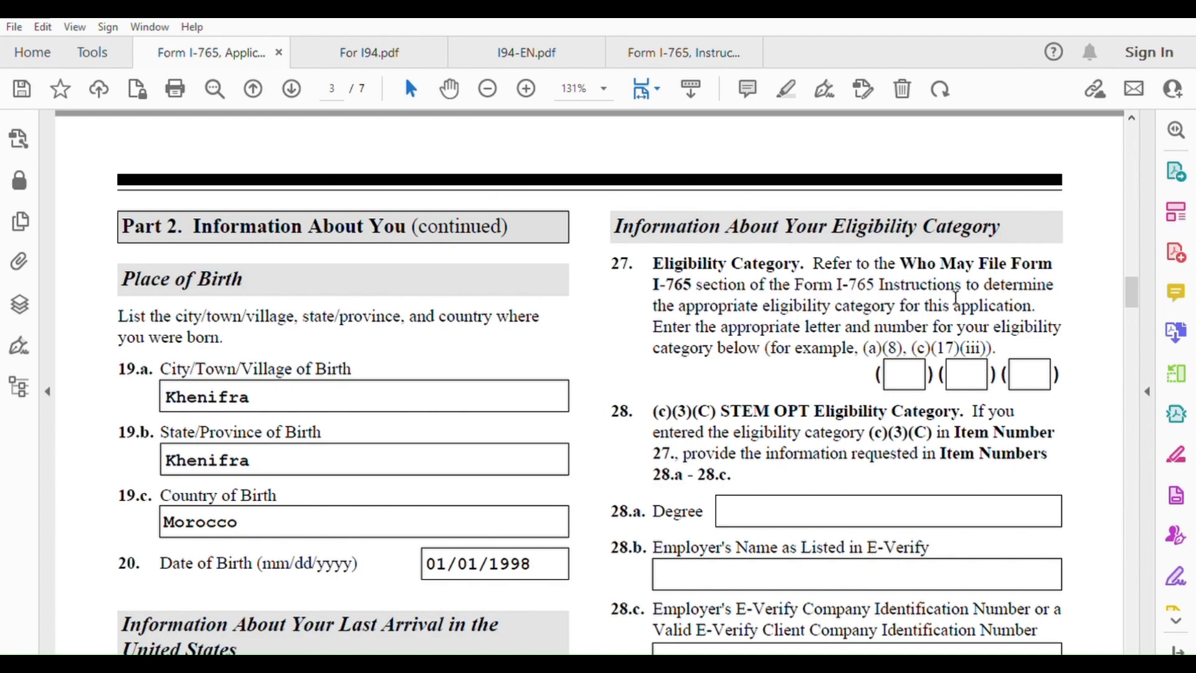
left_click(696, 55)
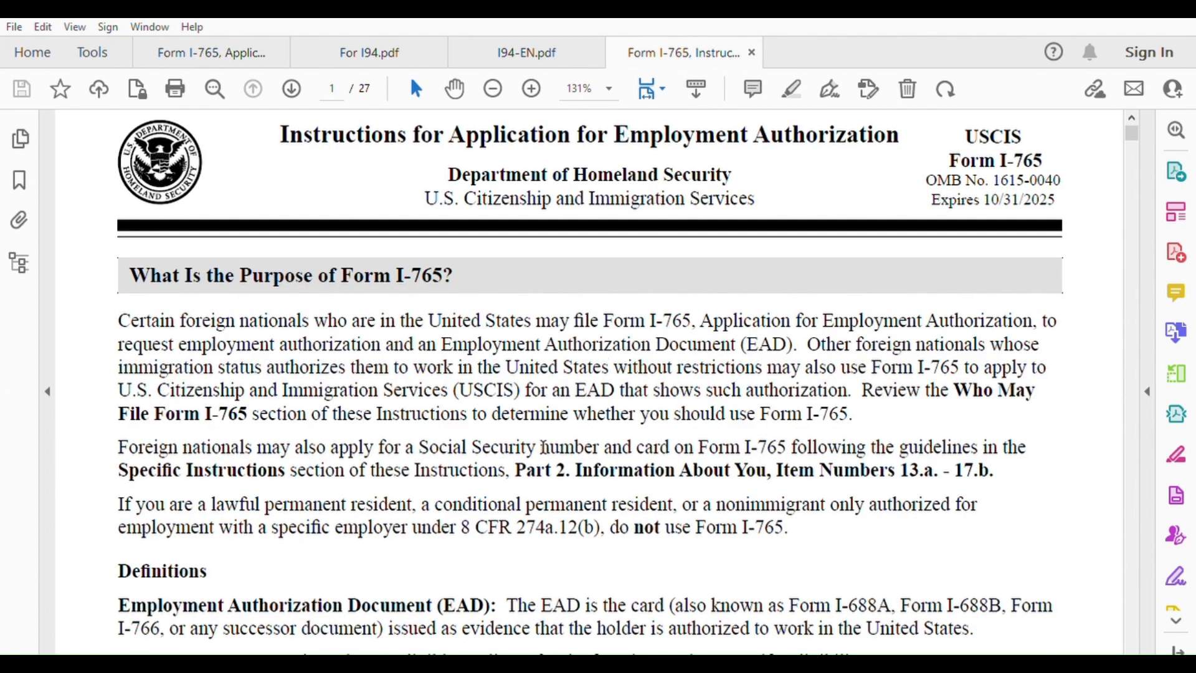
scroll(542, 445, "down", 10)
scroll(540, 440, "down", 10)
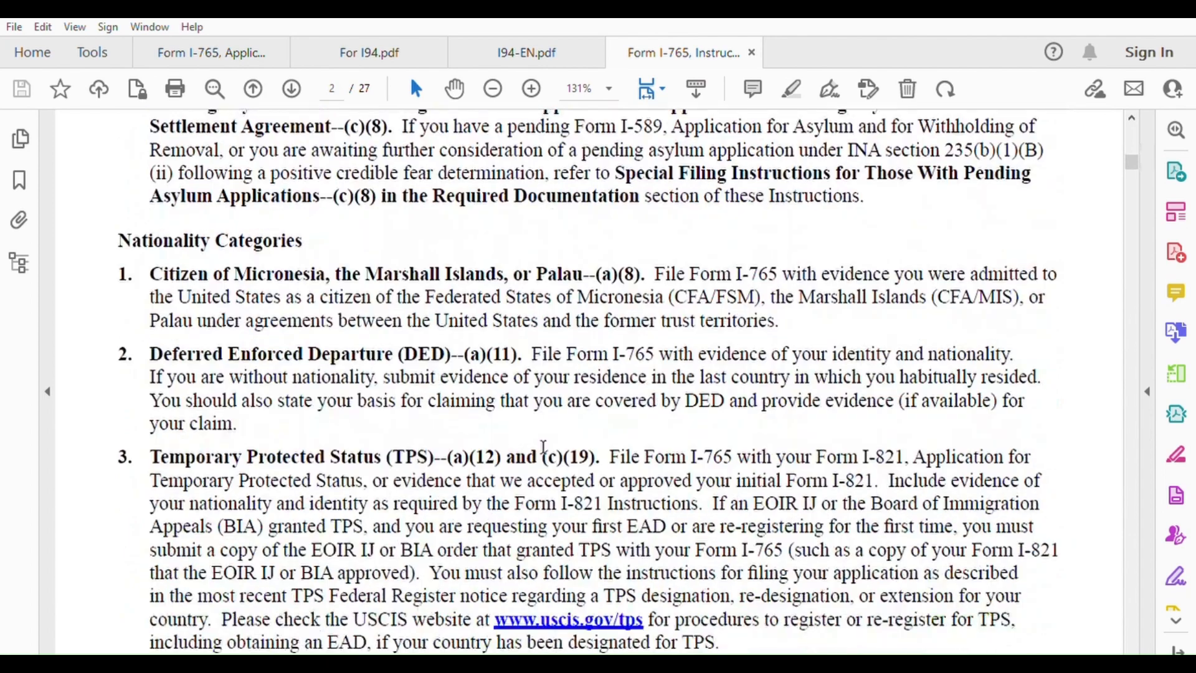
scroll(544, 446, "down", 15)
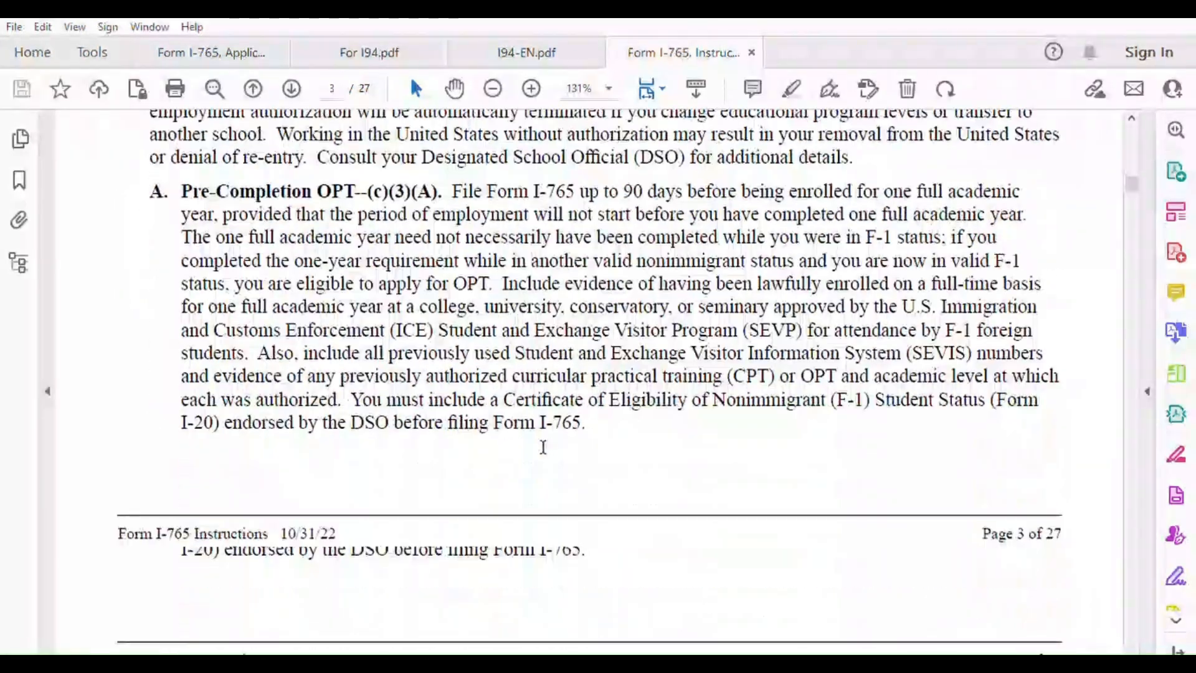
scroll(540, 435, "down", 10)
scroll(538, 412, "down", 15)
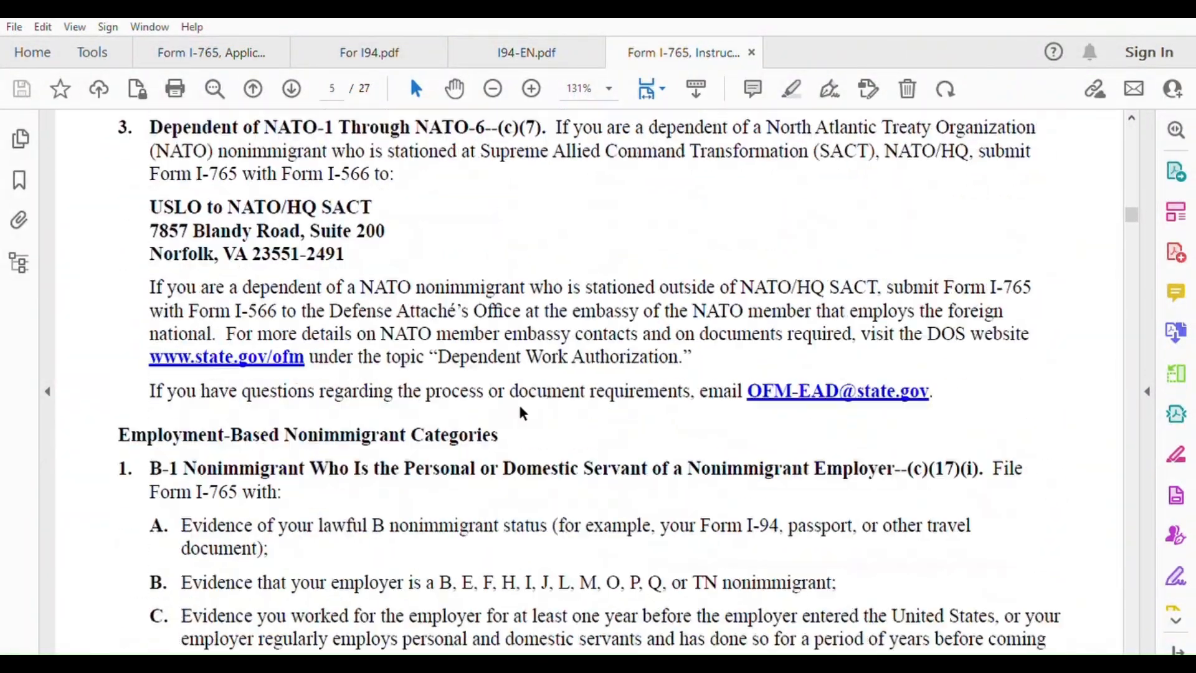
scroll(525, 413, "down", 20)
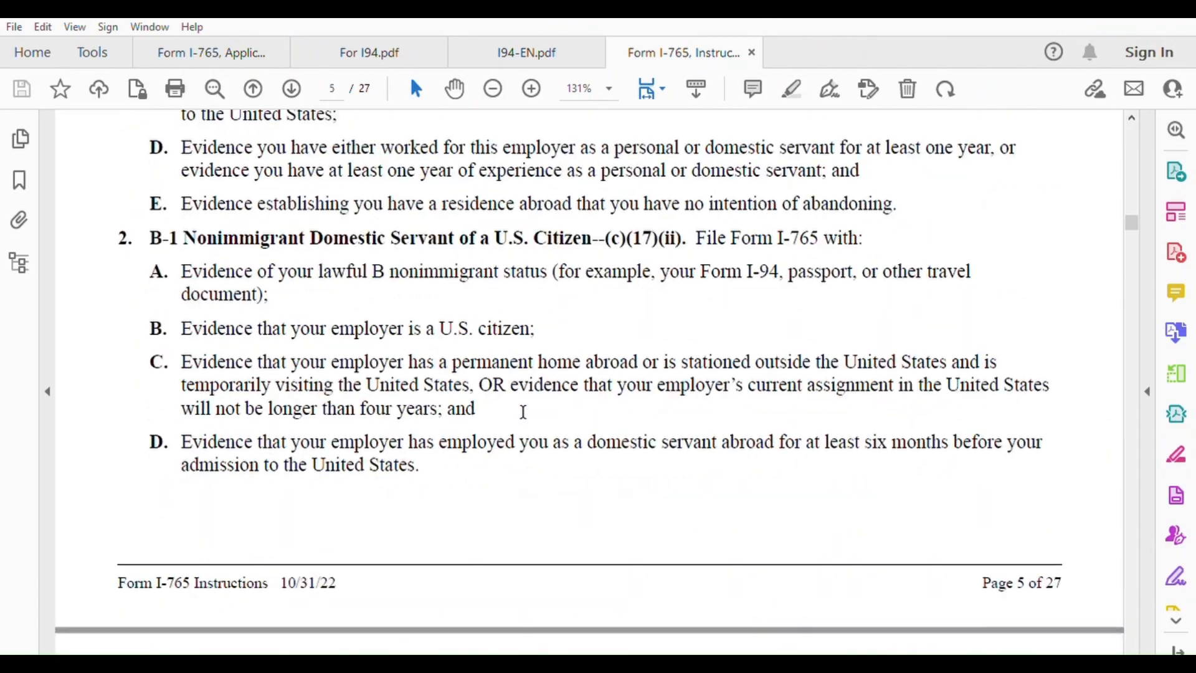
scroll(522, 413, "down", 20)
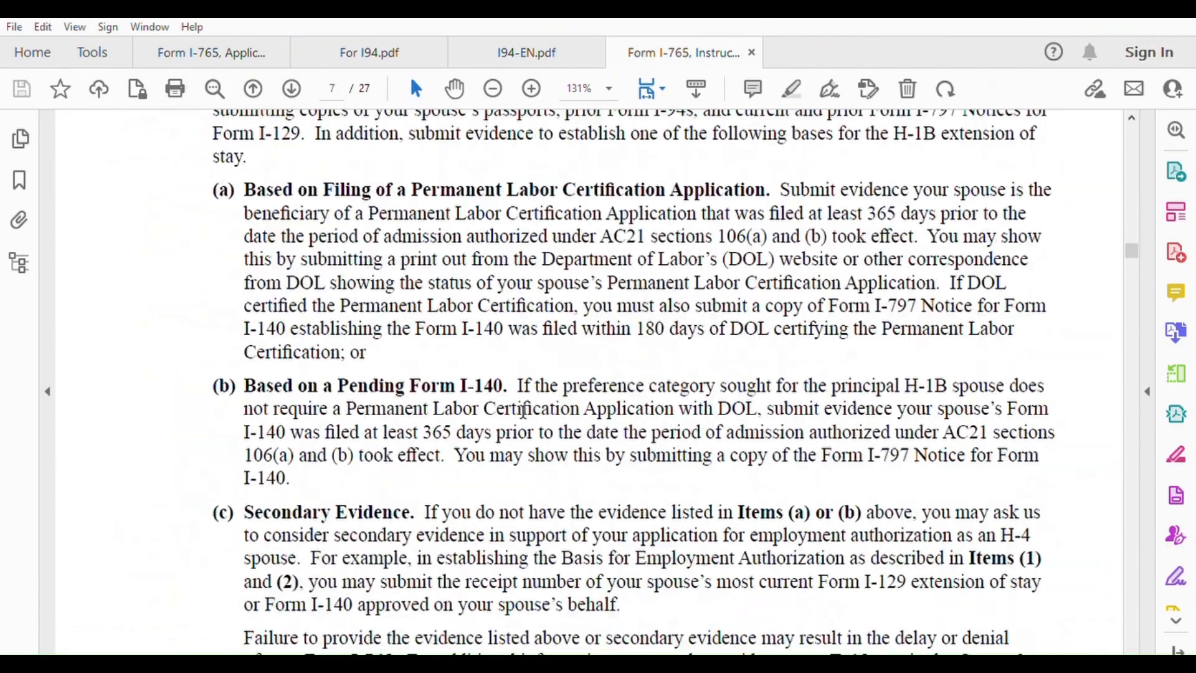
scroll(523, 413, "down", 20)
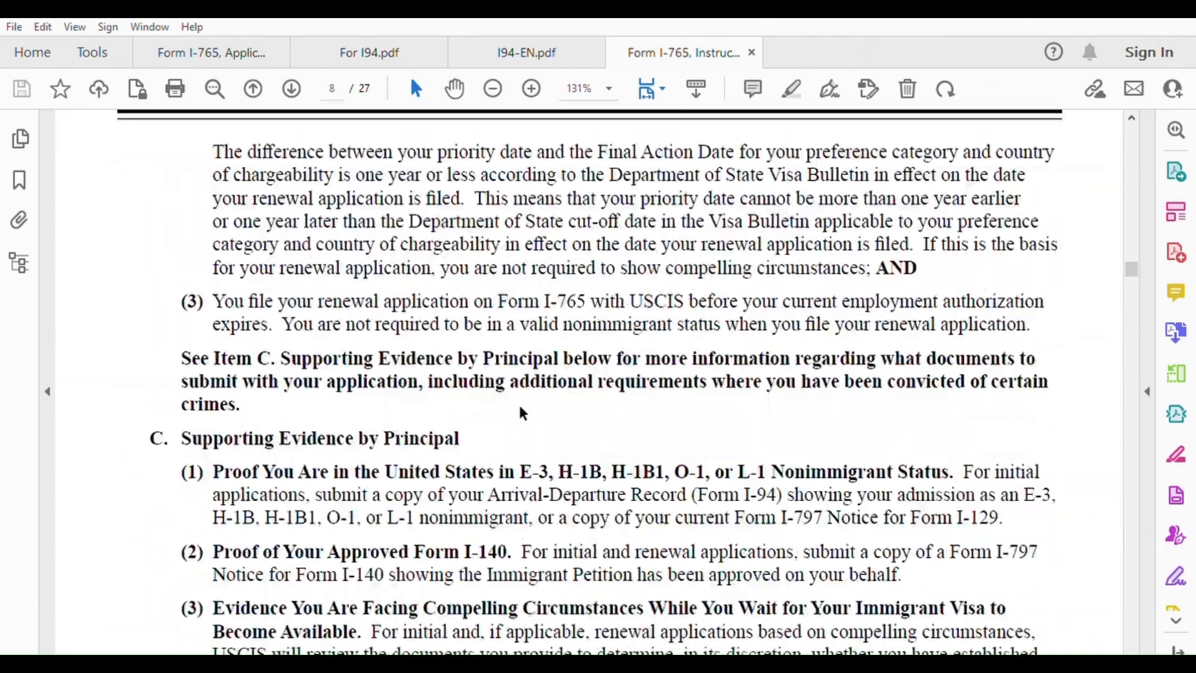
scroll(523, 412, "down", 20)
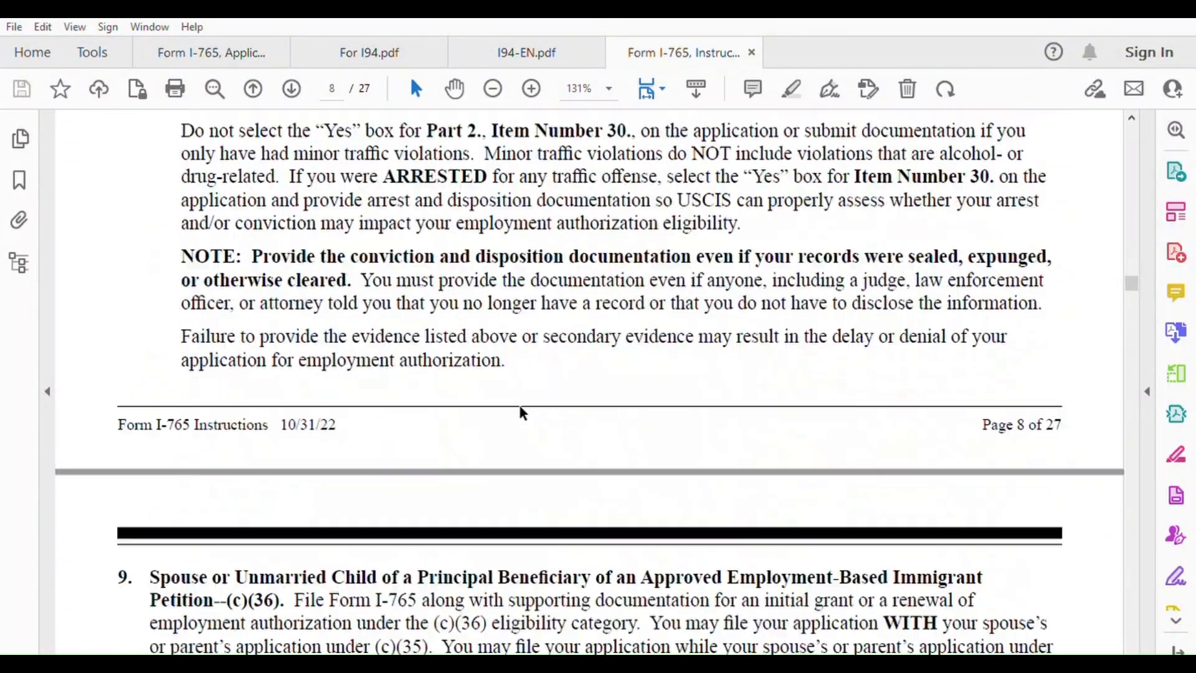
scroll(523, 412, "down", 20)
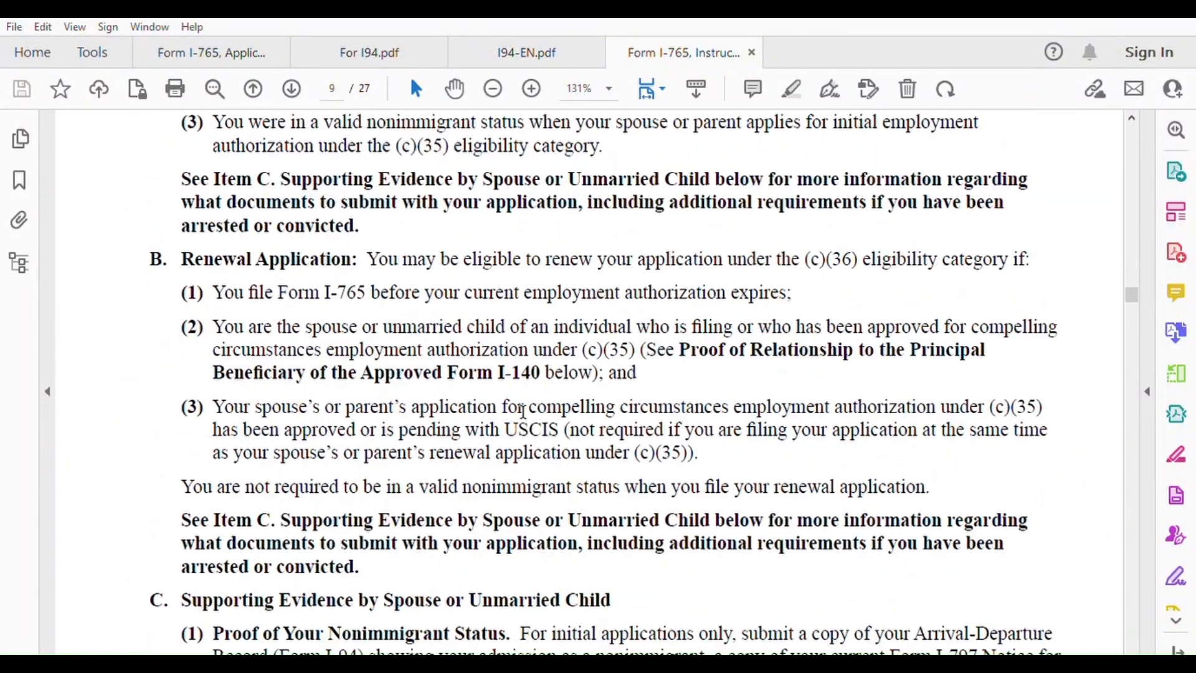
scroll(523, 412, "down", 15)
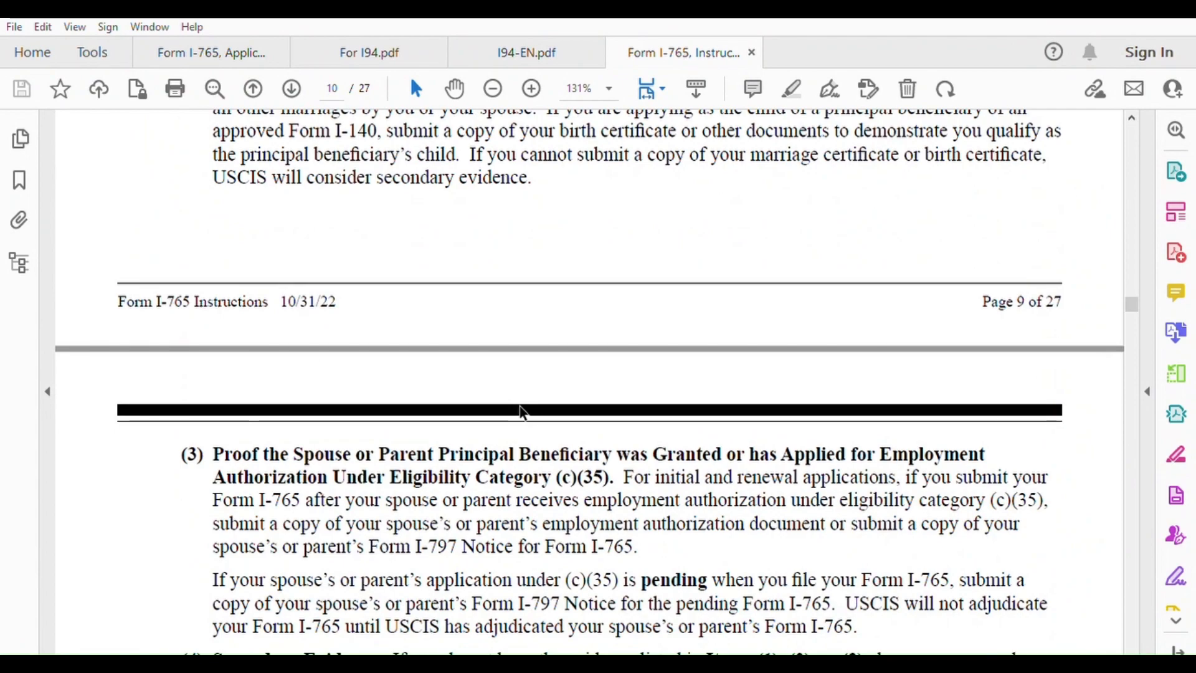
scroll(502, 431, "down", 12)
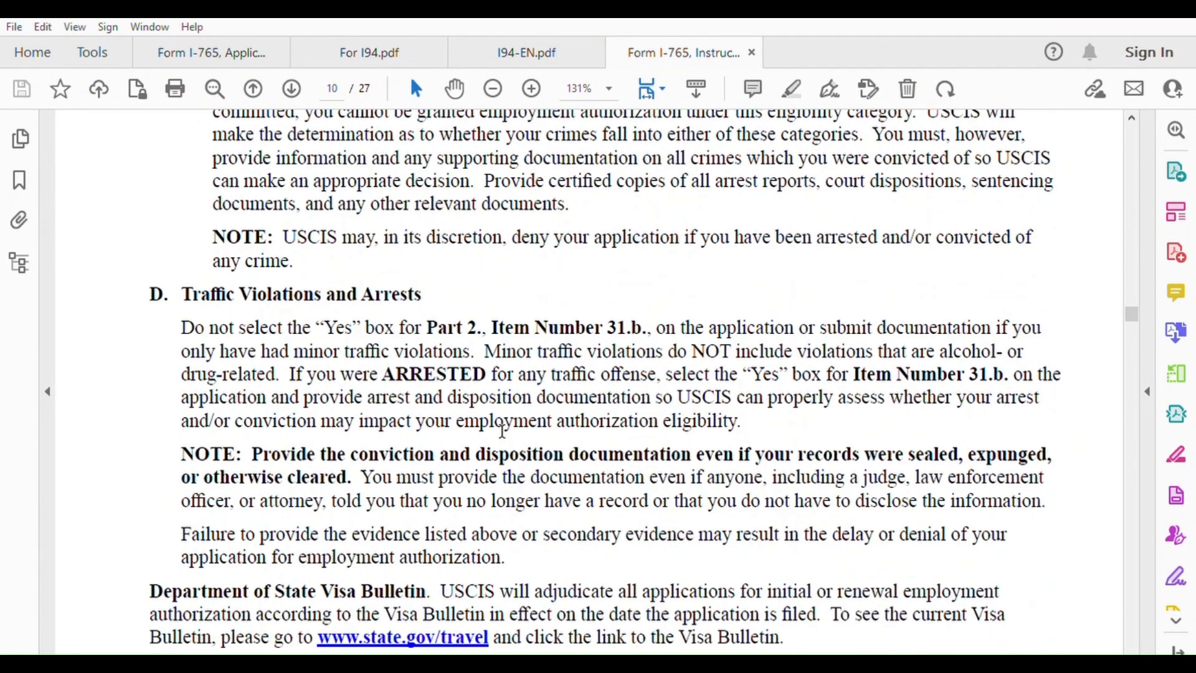
scroll(502, 431, "down", 4)
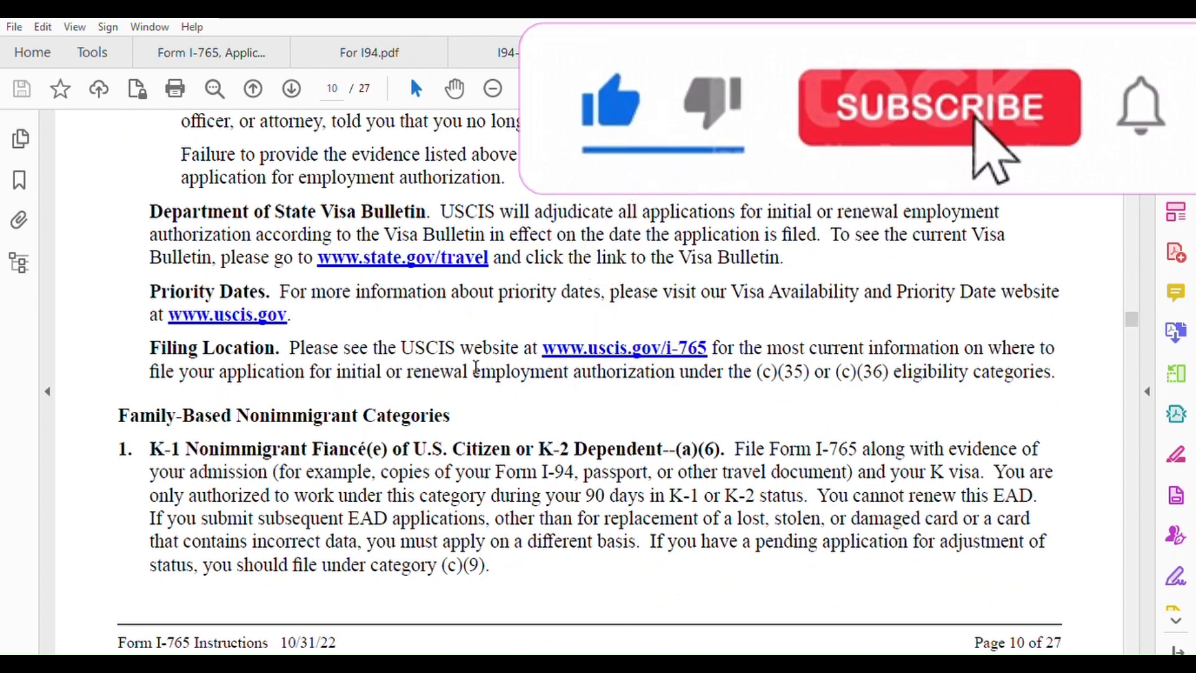
scroll(190, 464, "down", 1)
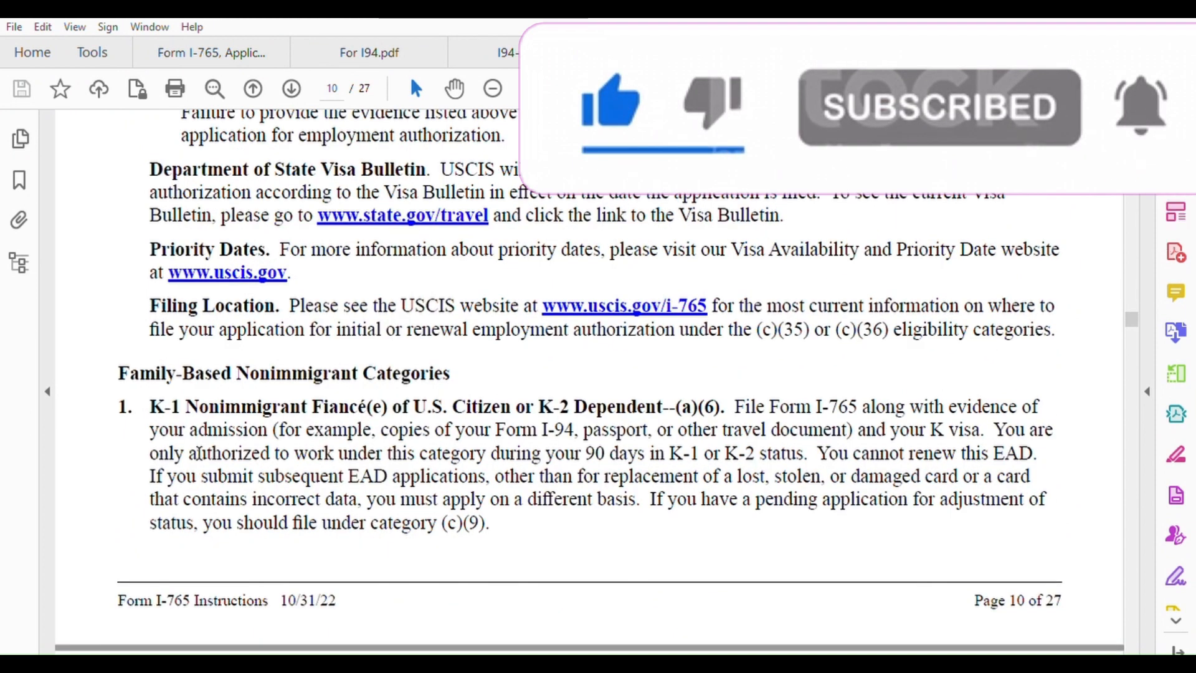
scroll(261, 476, "down", 8)
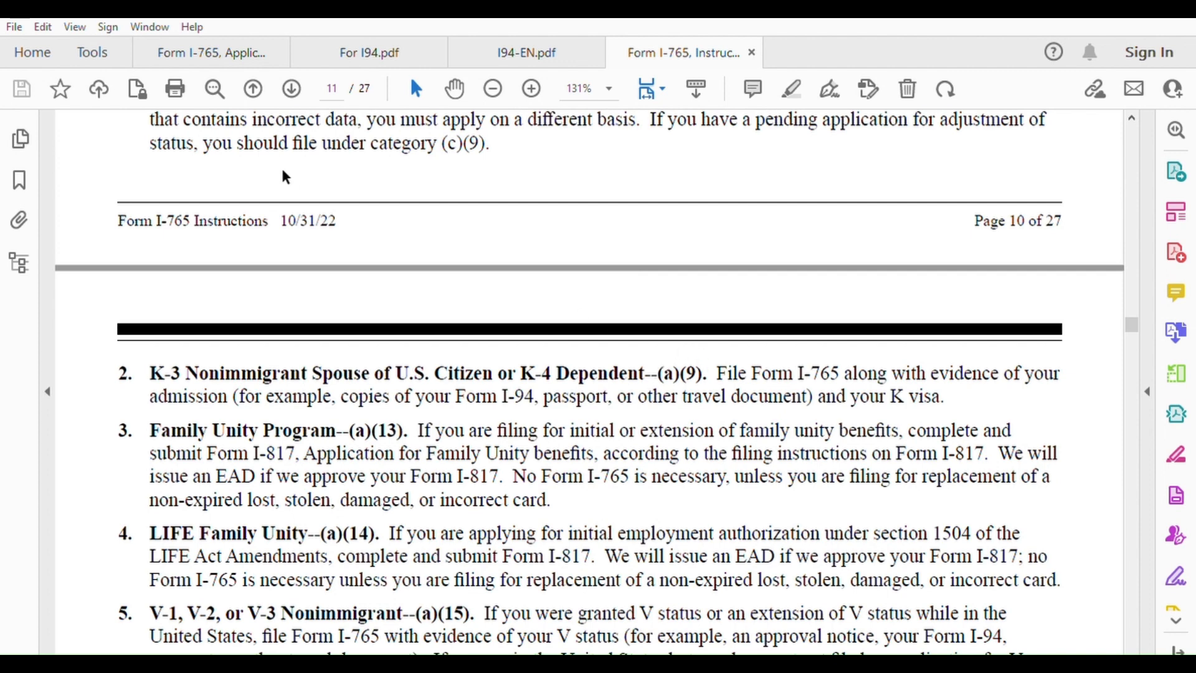
left_click(267, 53)
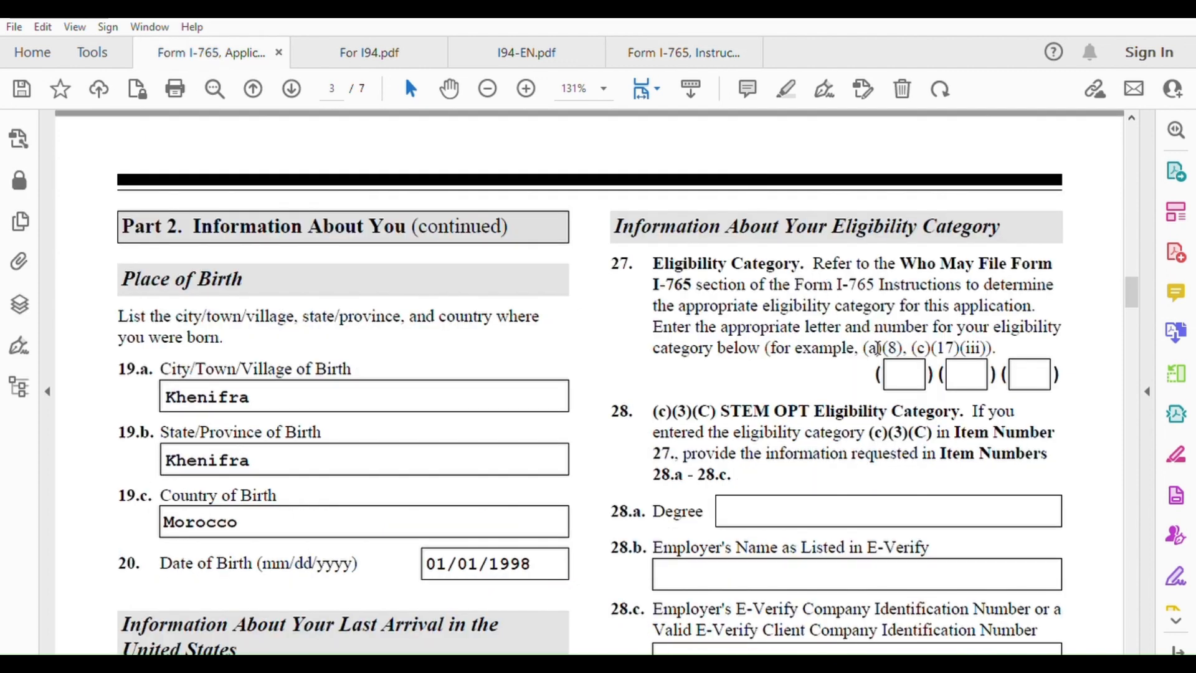
Enter eligibility category (a)(9) in item 27
type("a")
key("Tab")
type("9")
Scroll to page 4 to show Part 3, the Applicant's Statement and Signature
scroll(860, 527, "down", 2)
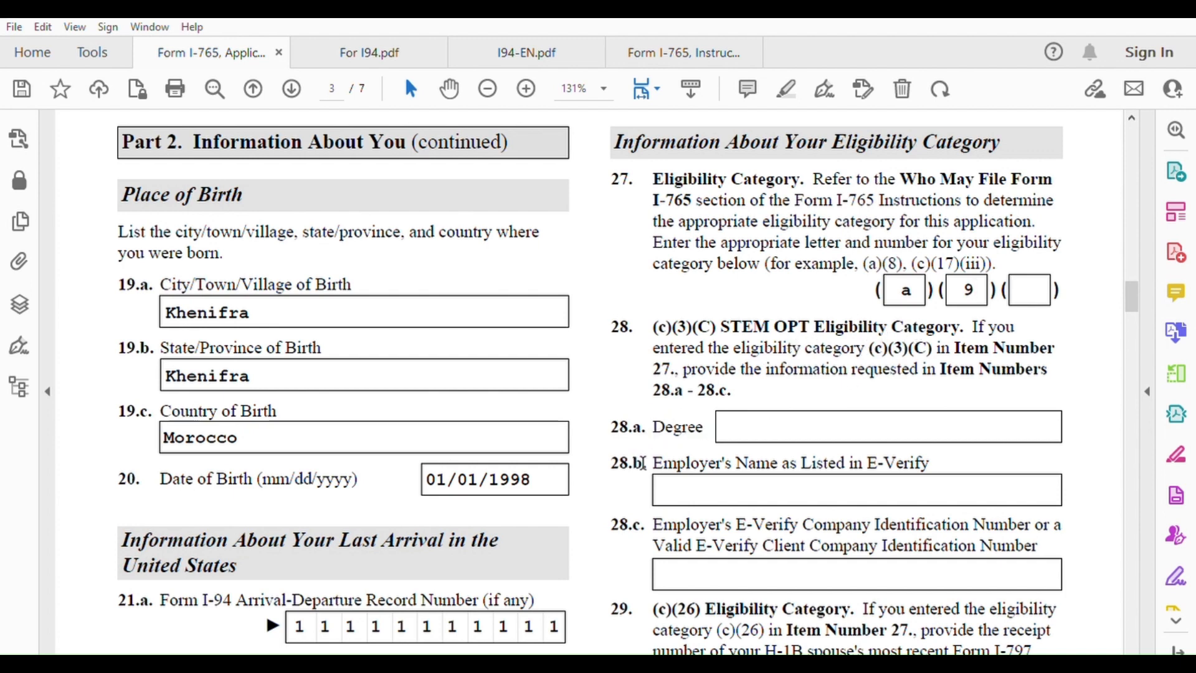
scroll(810, 381, "down", 3)
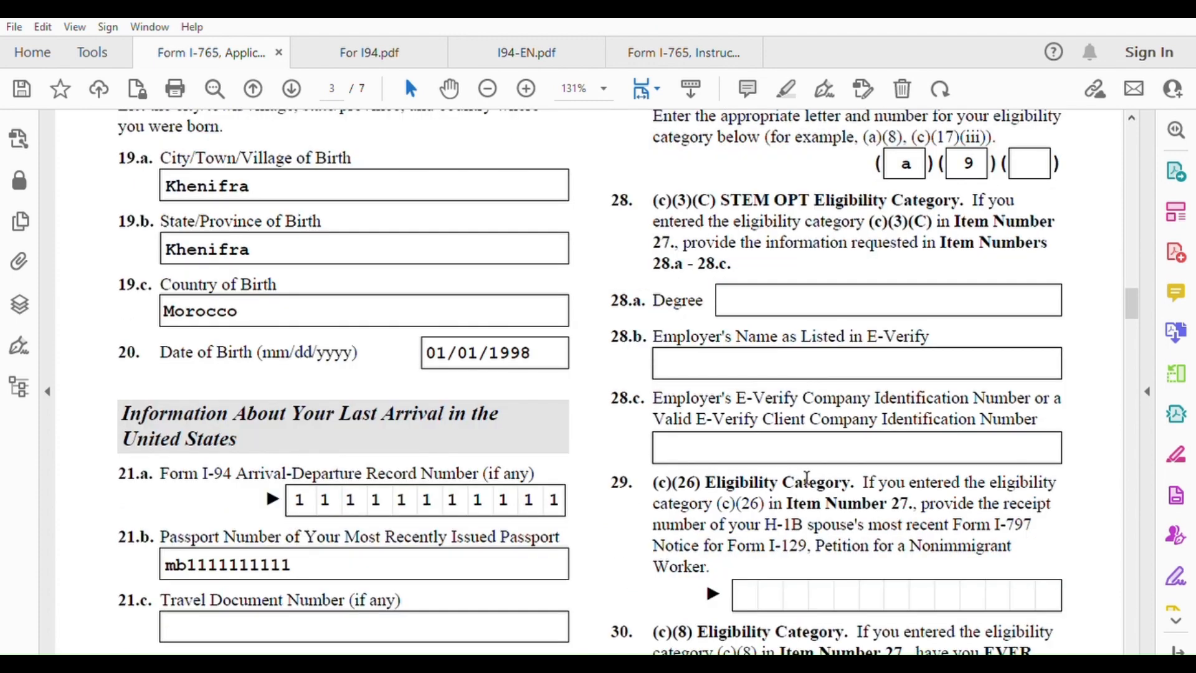
scroll(807, 477, "down", 2)
scroll(843, 355, "up", 7)
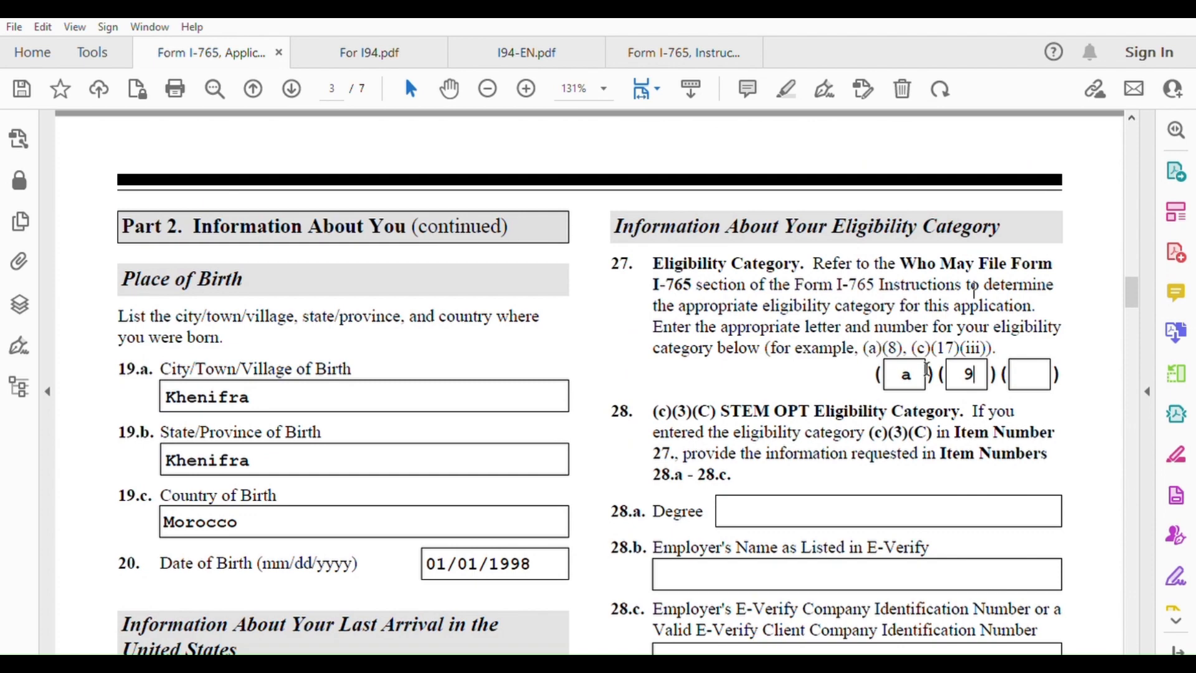
scroll(919, 378, "down", 6)
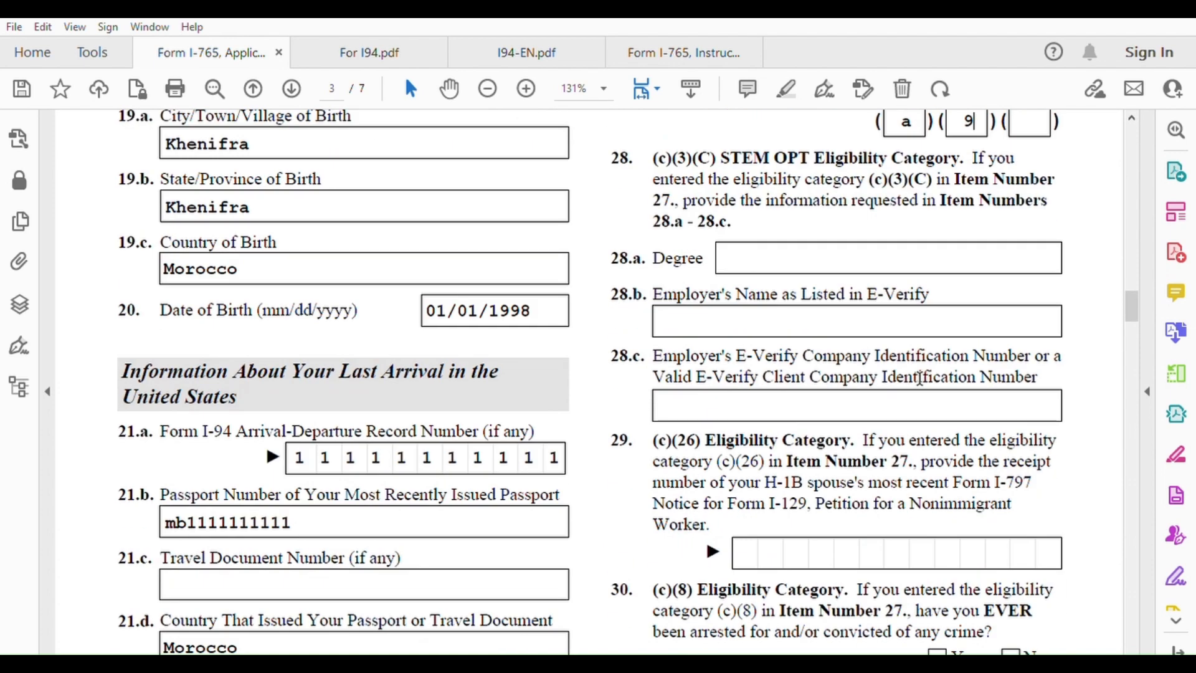
scroll(717, 460, "down", 2)
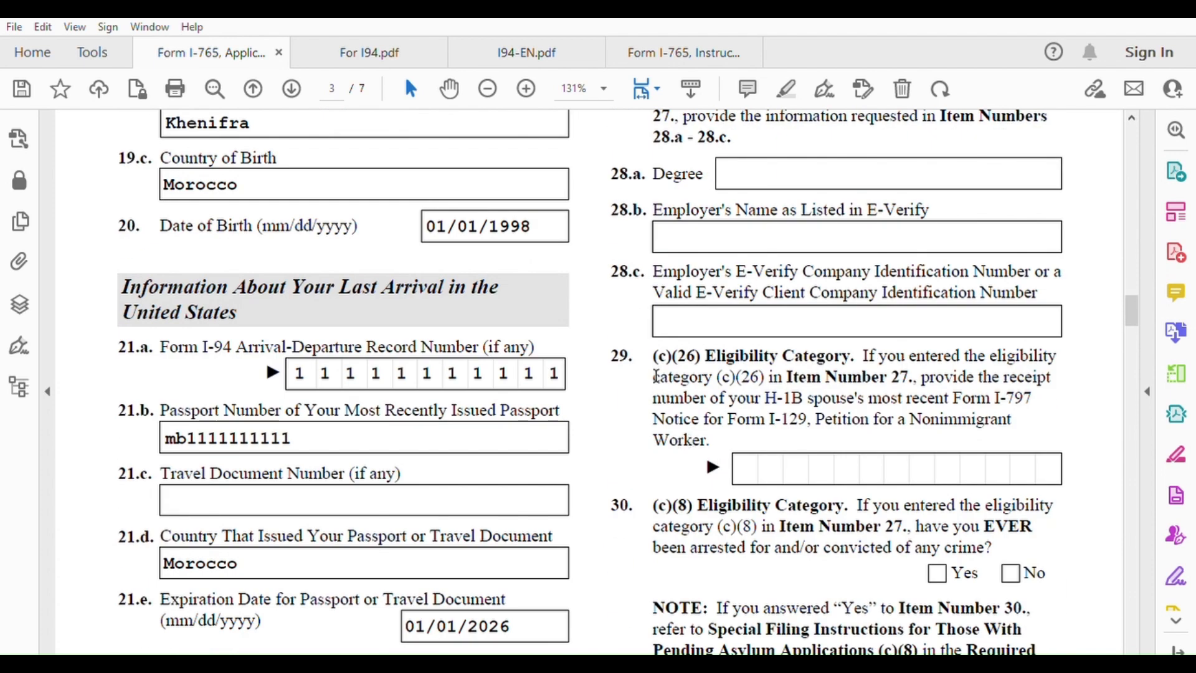
scroll(638, 489, "down", 4)
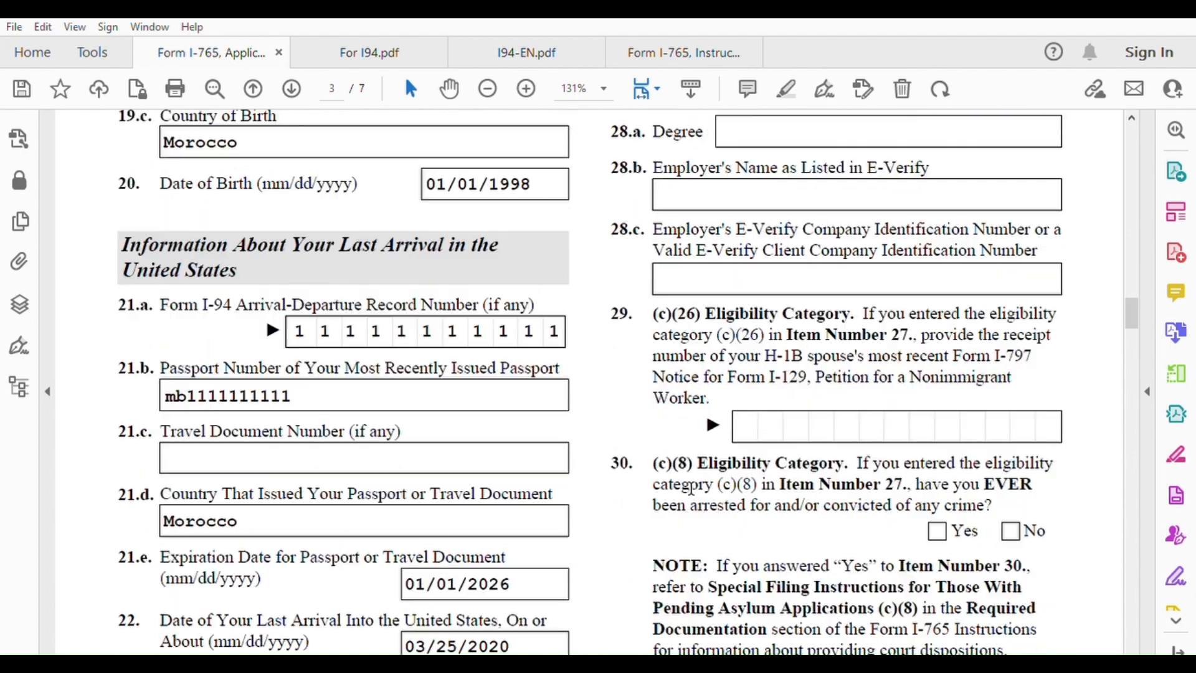
scroll(885, 444, "down", 6)
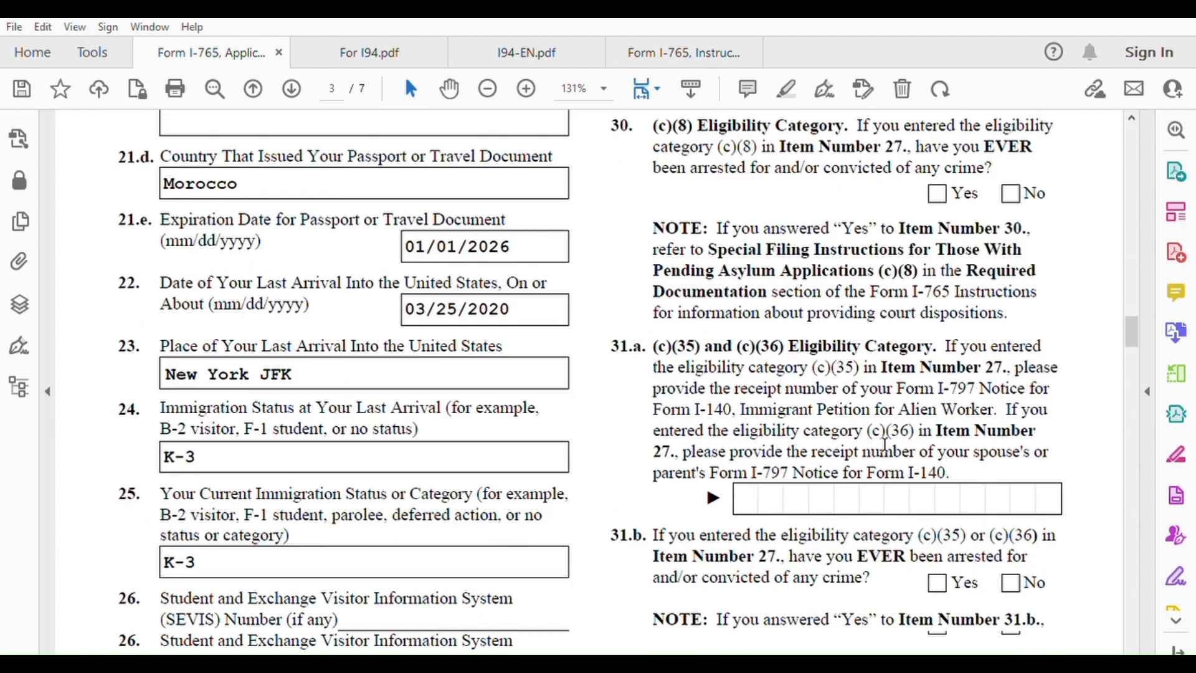
scroll(884, 444, "down", 3)
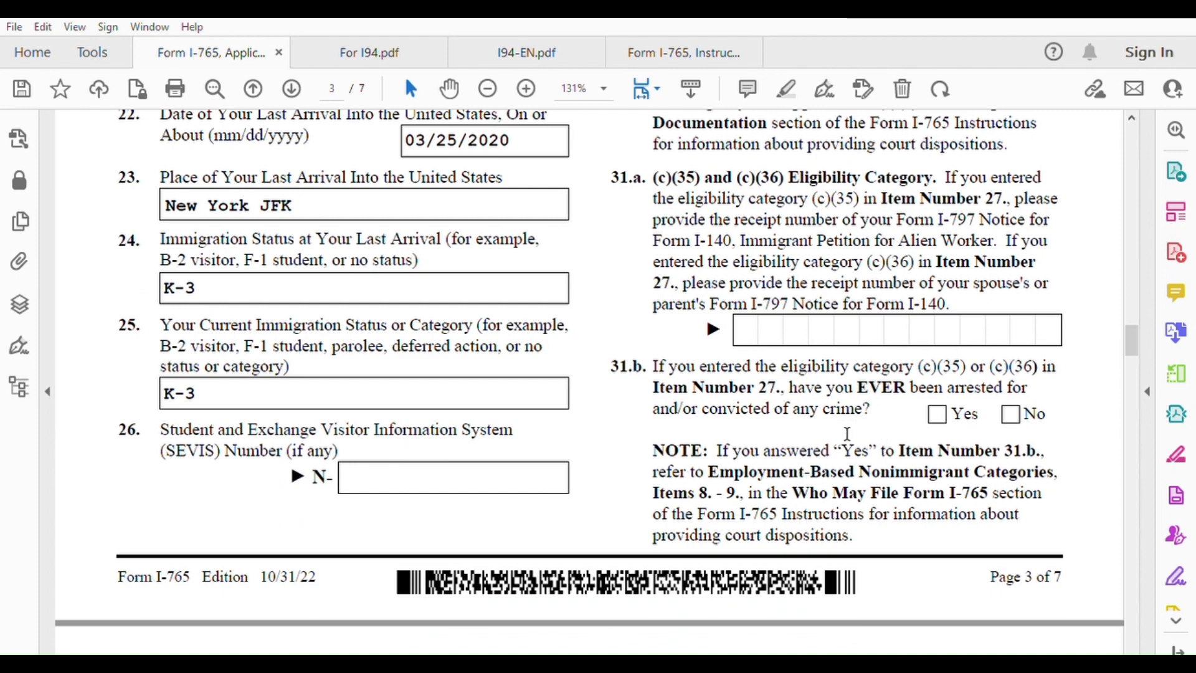
scroll(872, 429, "down", 5)
scroll(841, 398, "down", 5)
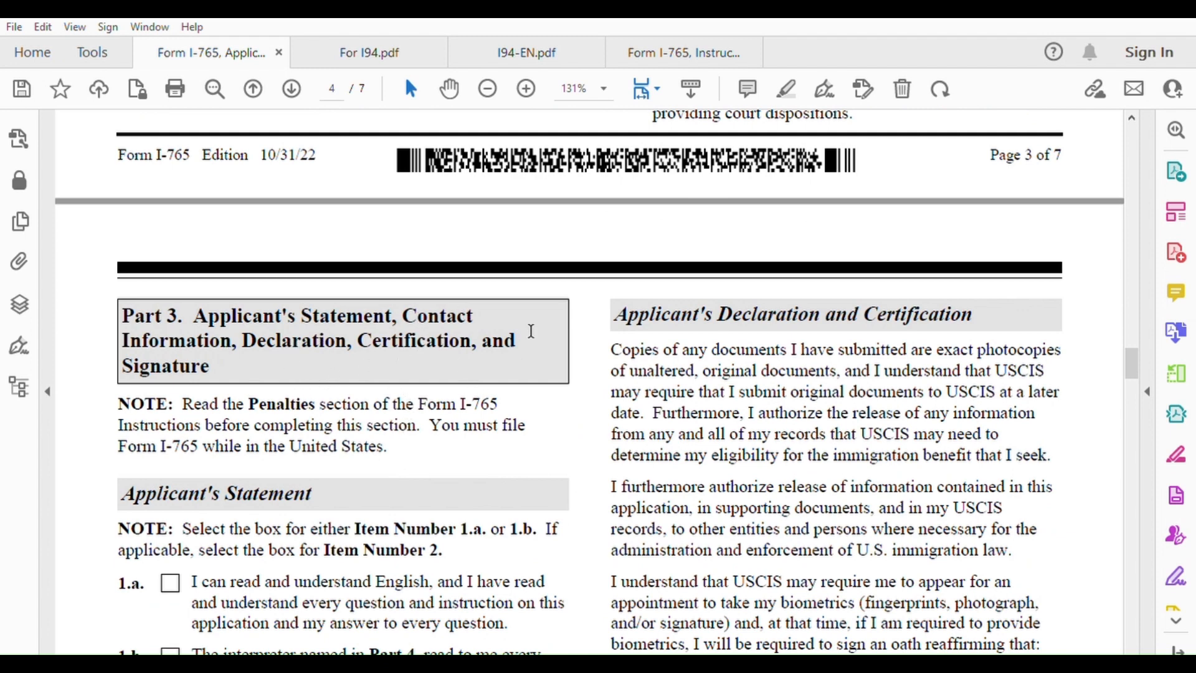
scroll(370, 505, "down", 3)
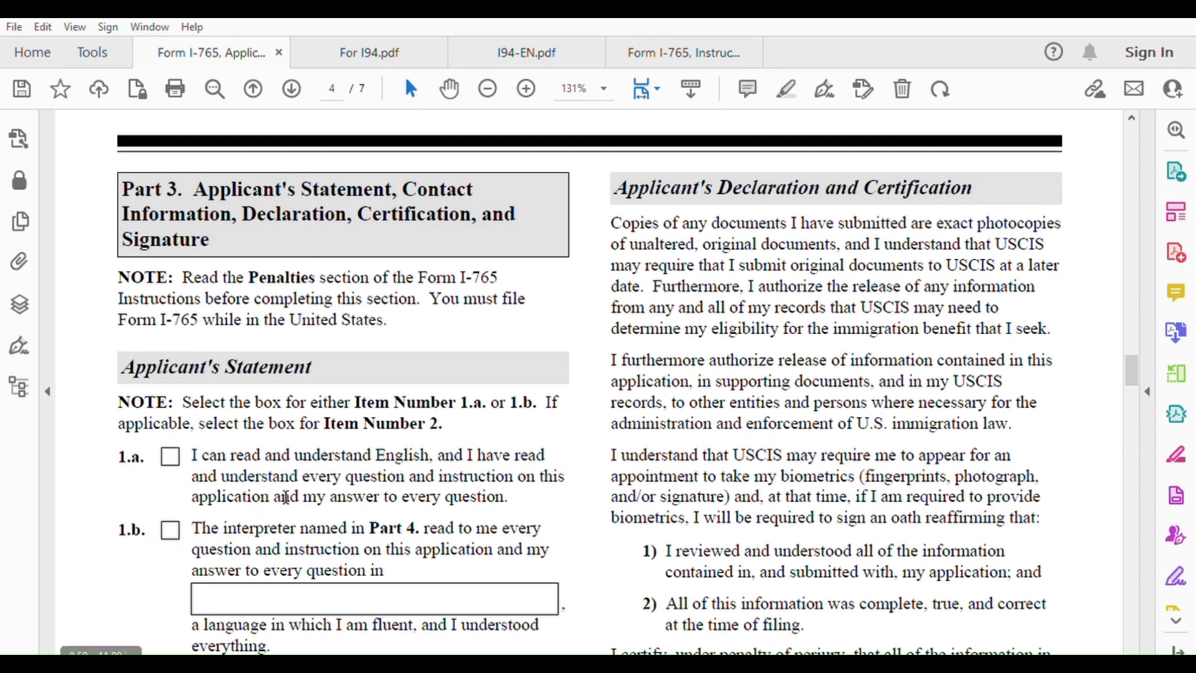
scroll(282, 475, "down", 1)
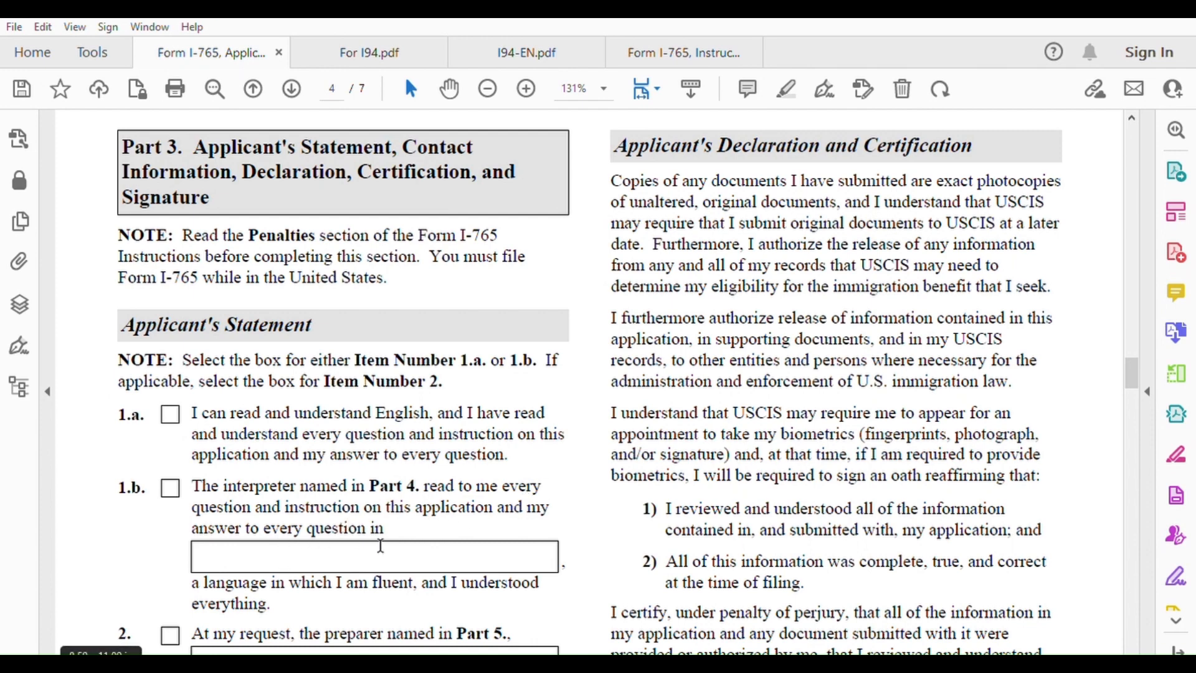
scroll(377, 540, "down", 1)
scroll(377, 540, "down", 1)
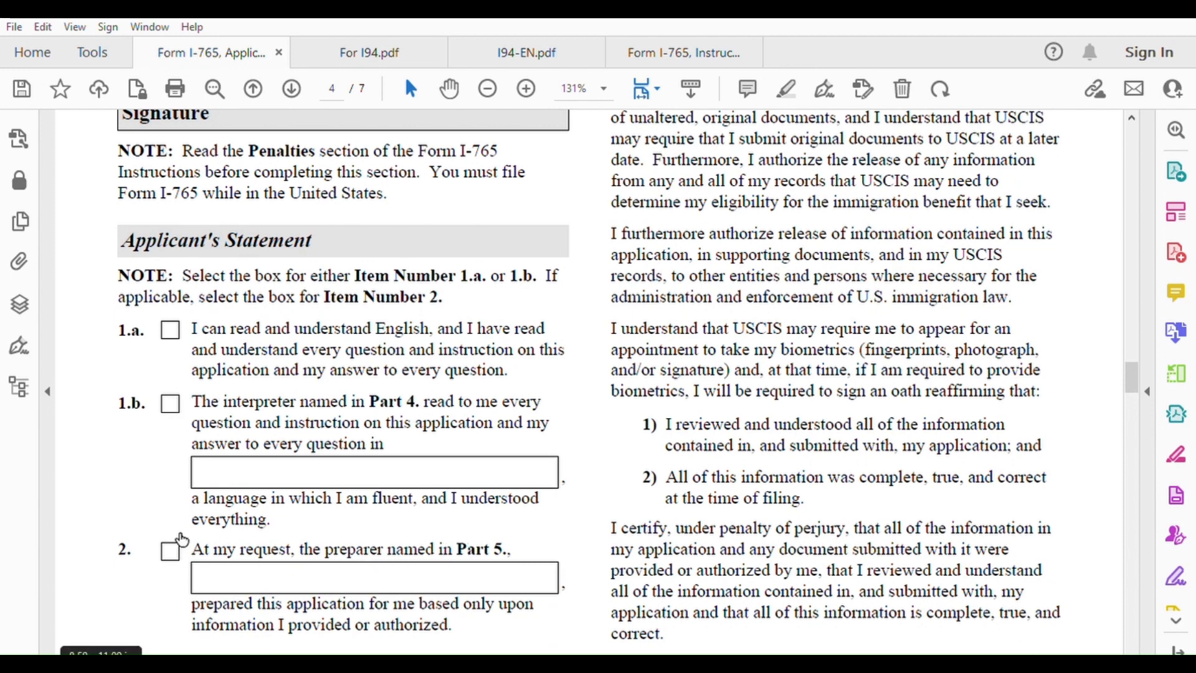
Check item 2 (prepared by a preparer) and enter the preparer's full name
left_click(170, 551)
scroll(379, 435, "down", 2)
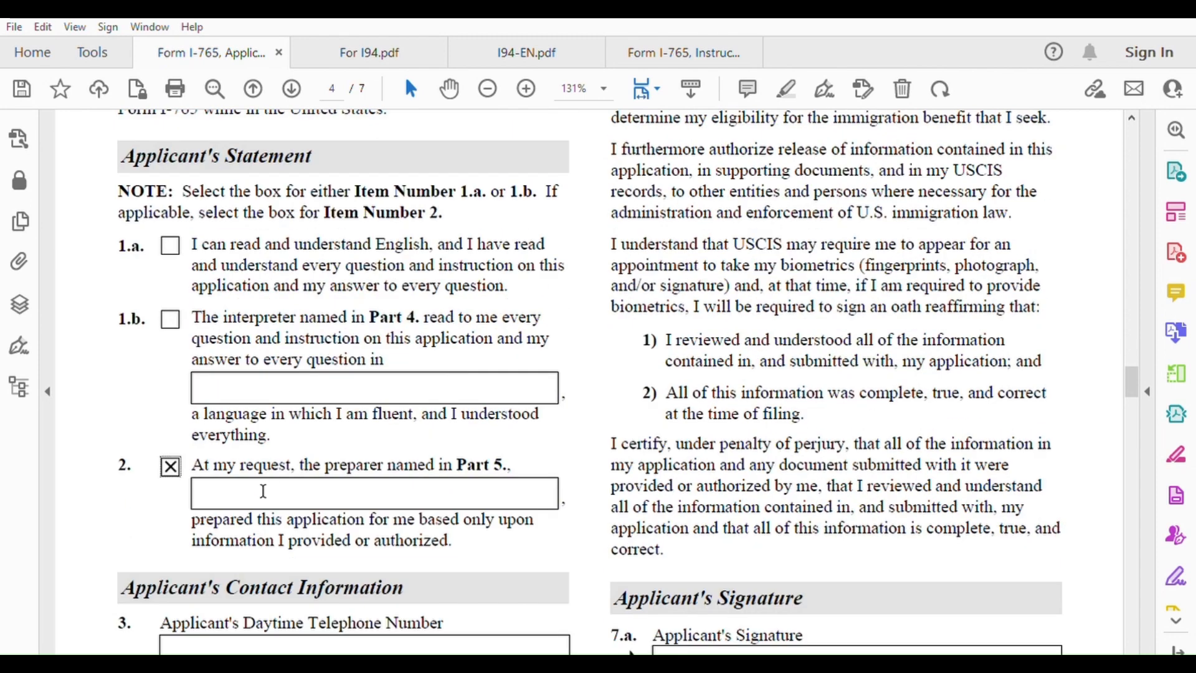
left_click(263, 491)
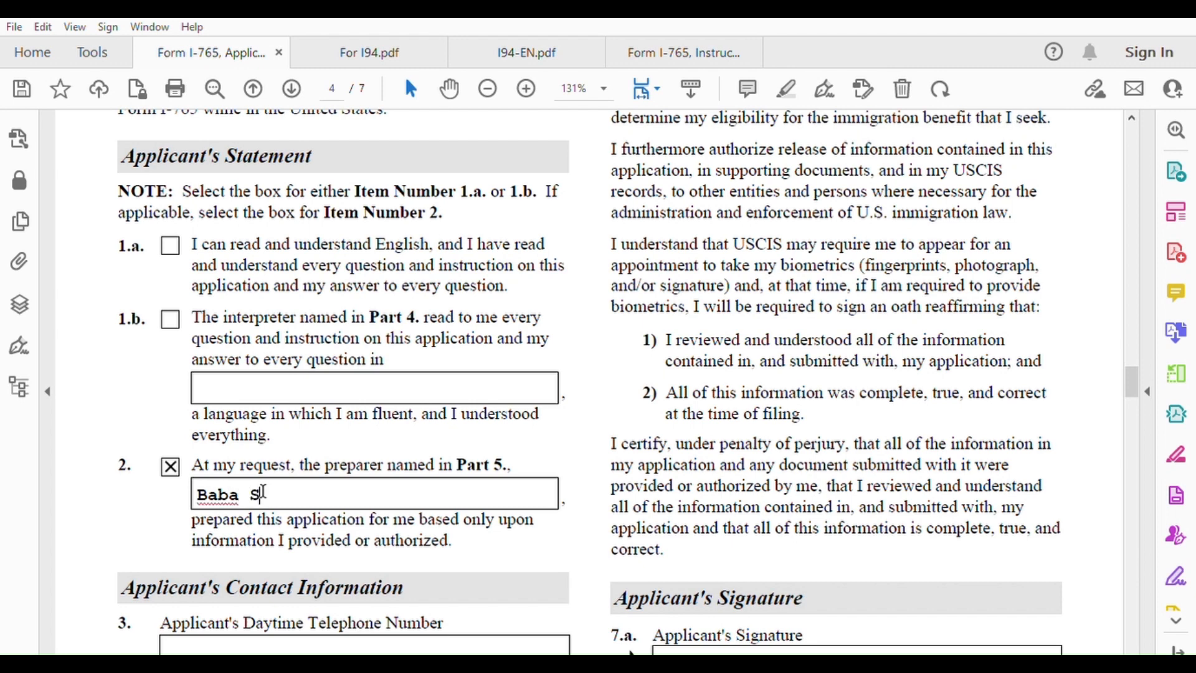
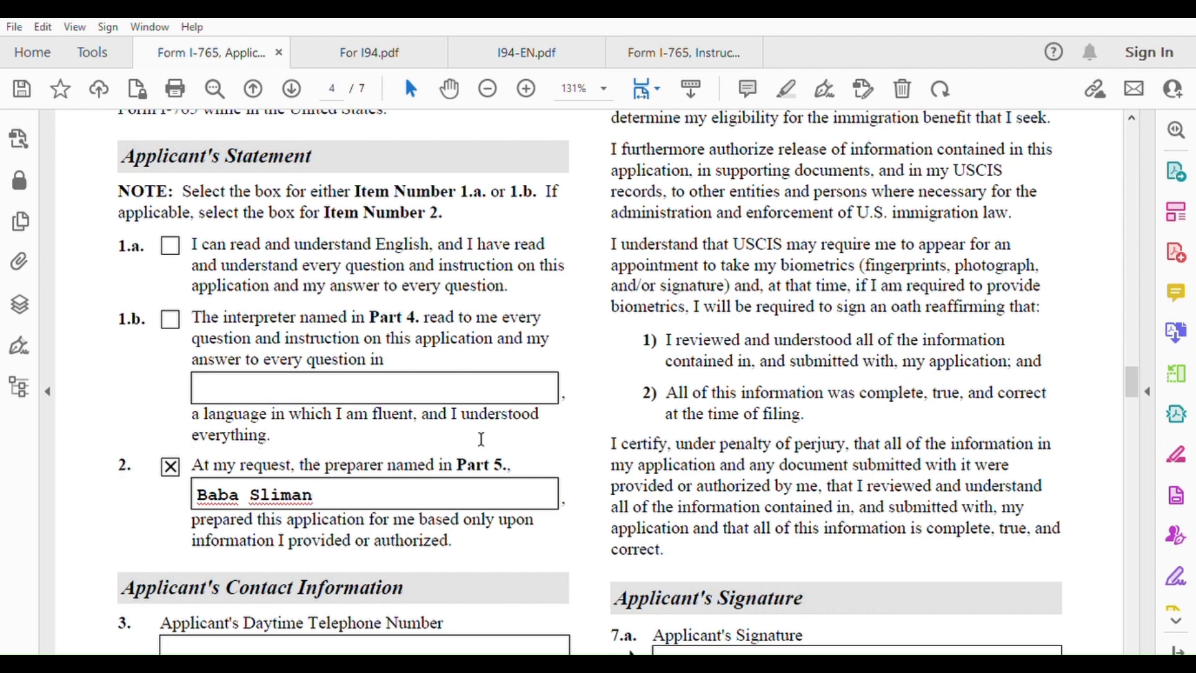
scroll(411, 493, "down", 5)
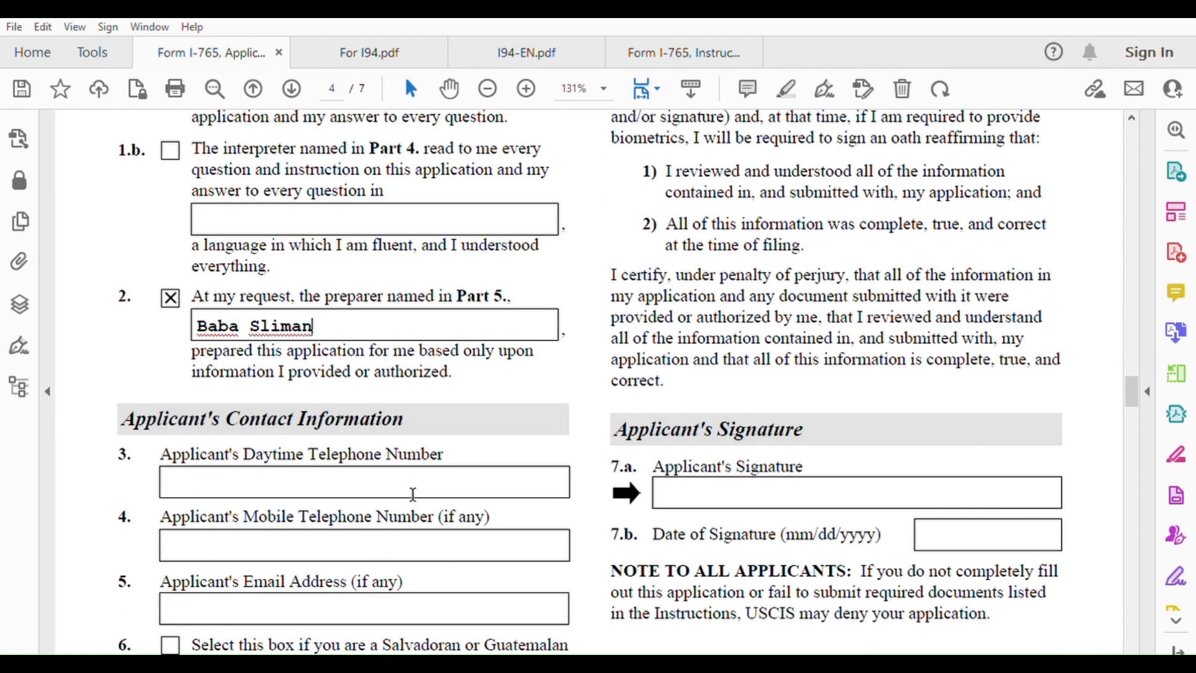
Enter the applicant's mobile phone number in item 4 and email address in item 5
left_click(285, 476)
type("31711")
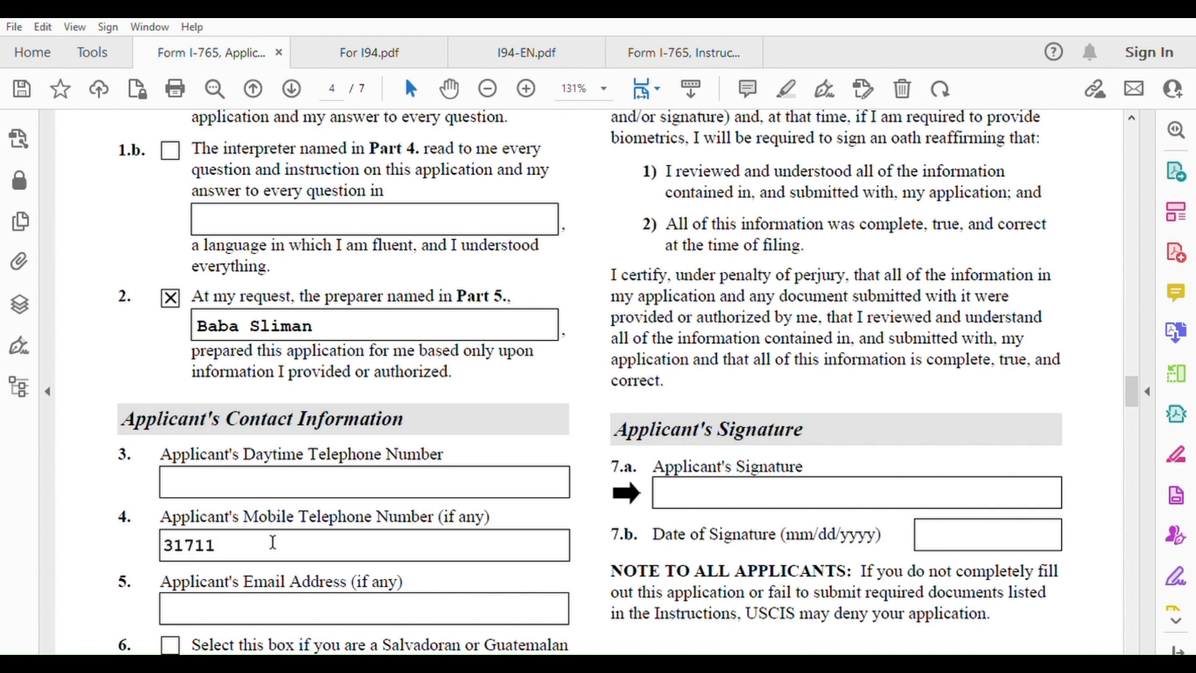
type("11111")
scroll(272, 543, "down", 1)
left_click(269, 550)
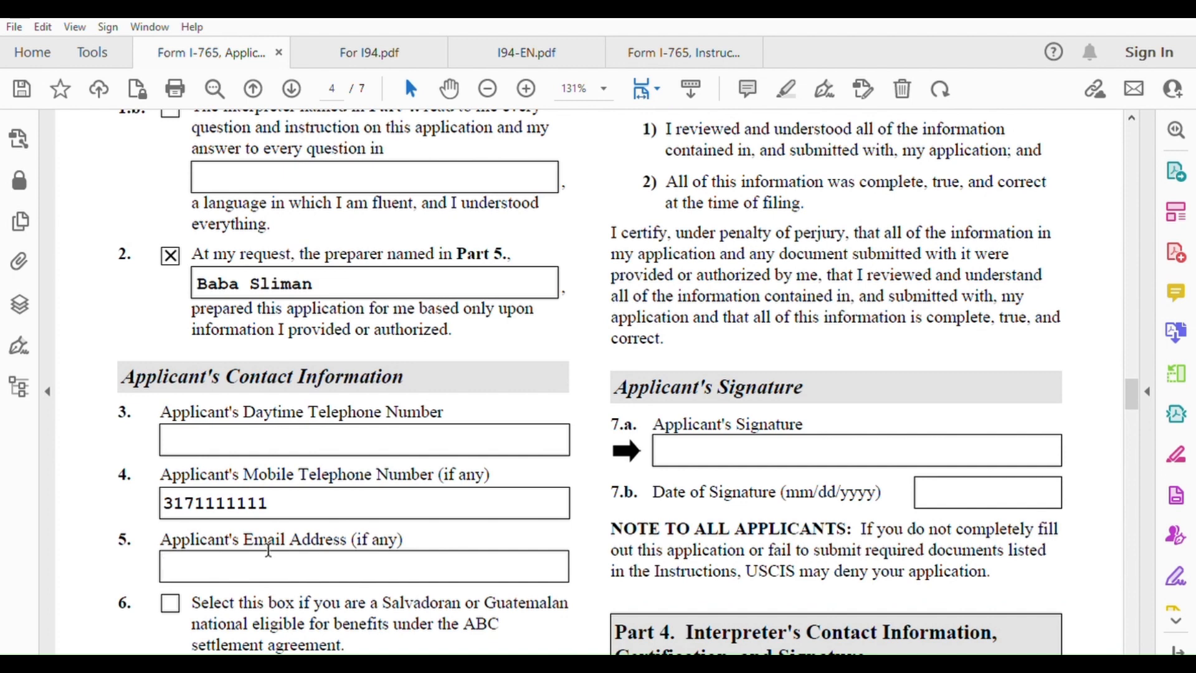
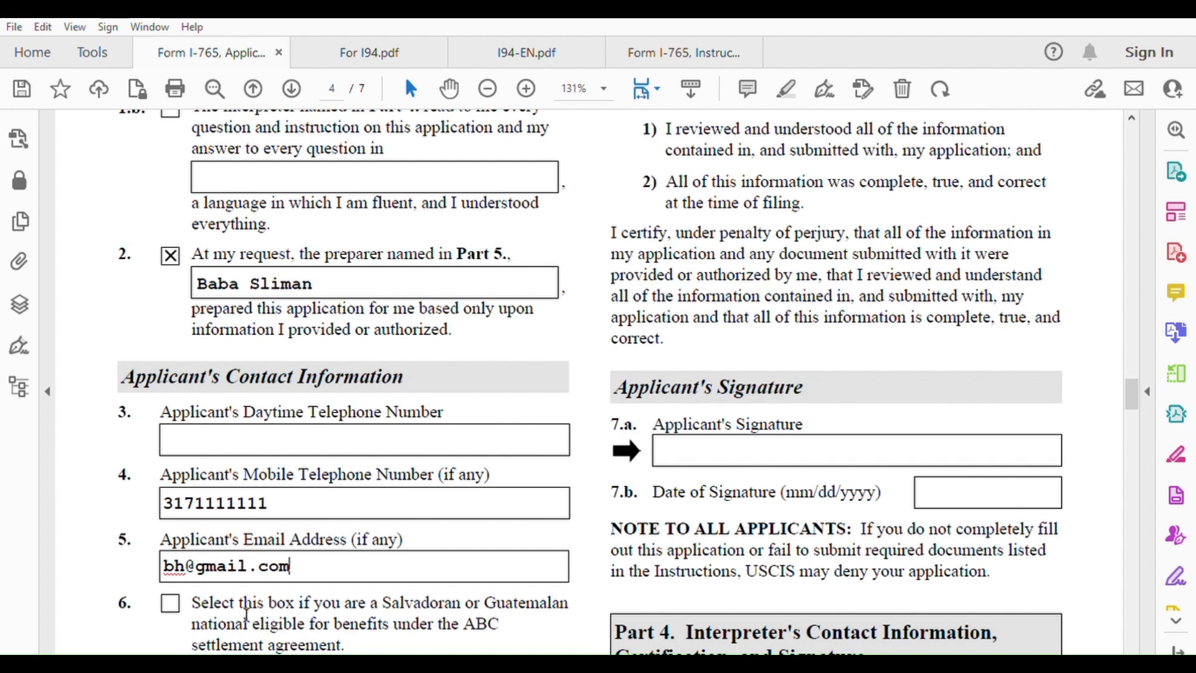
scroll(370, 598, "down", 3)
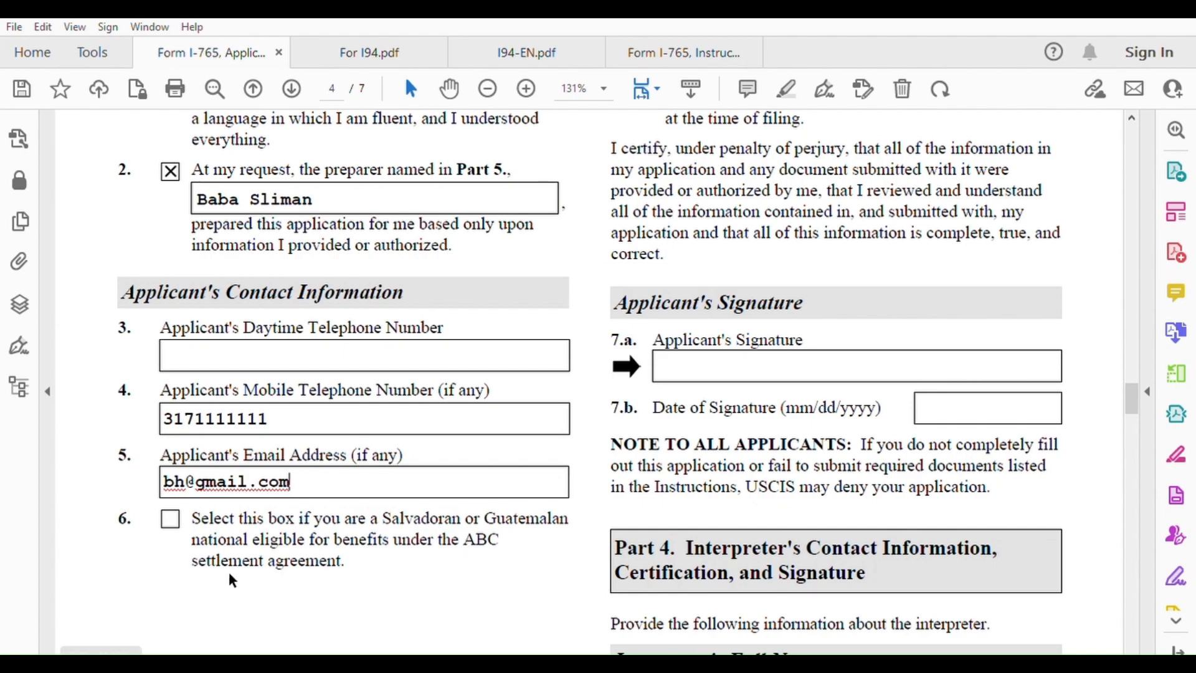
scroll(418, 541, "up", 3)
Enter 08/05/2023 in the item 7.b Date of Signature field, fixing a mistyped start
scroll(419, 539, "down", 5)
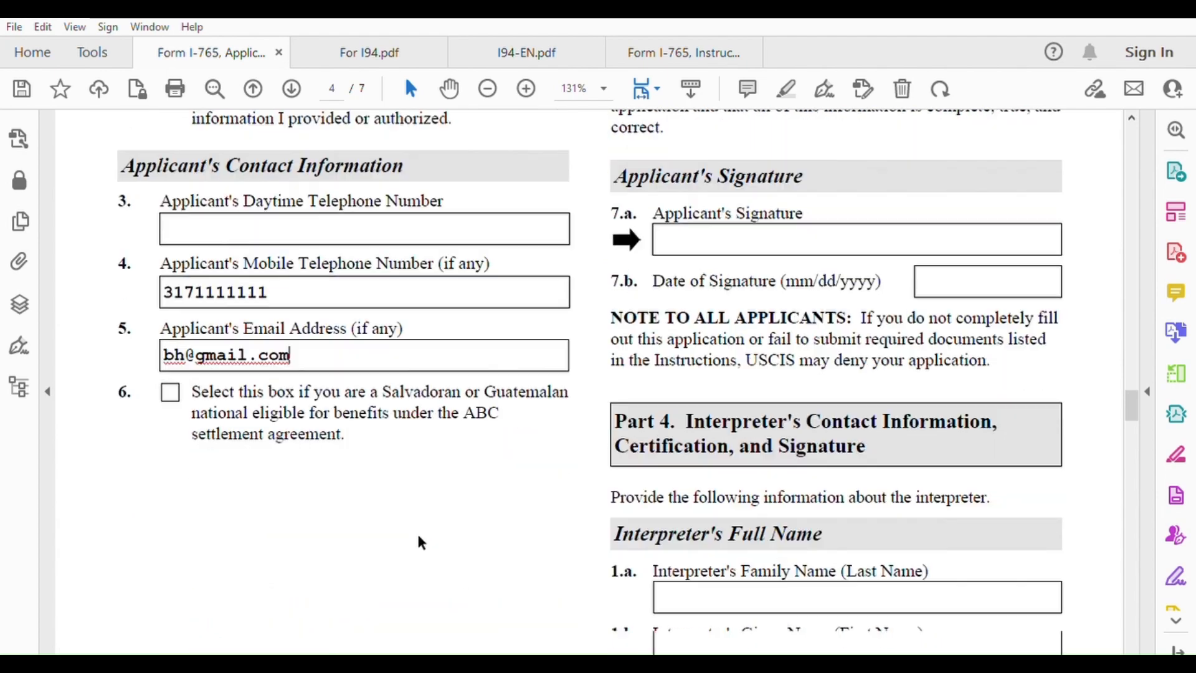
scroll(419, 539, "up", 11)
scroll(427, 534, "up", 3)
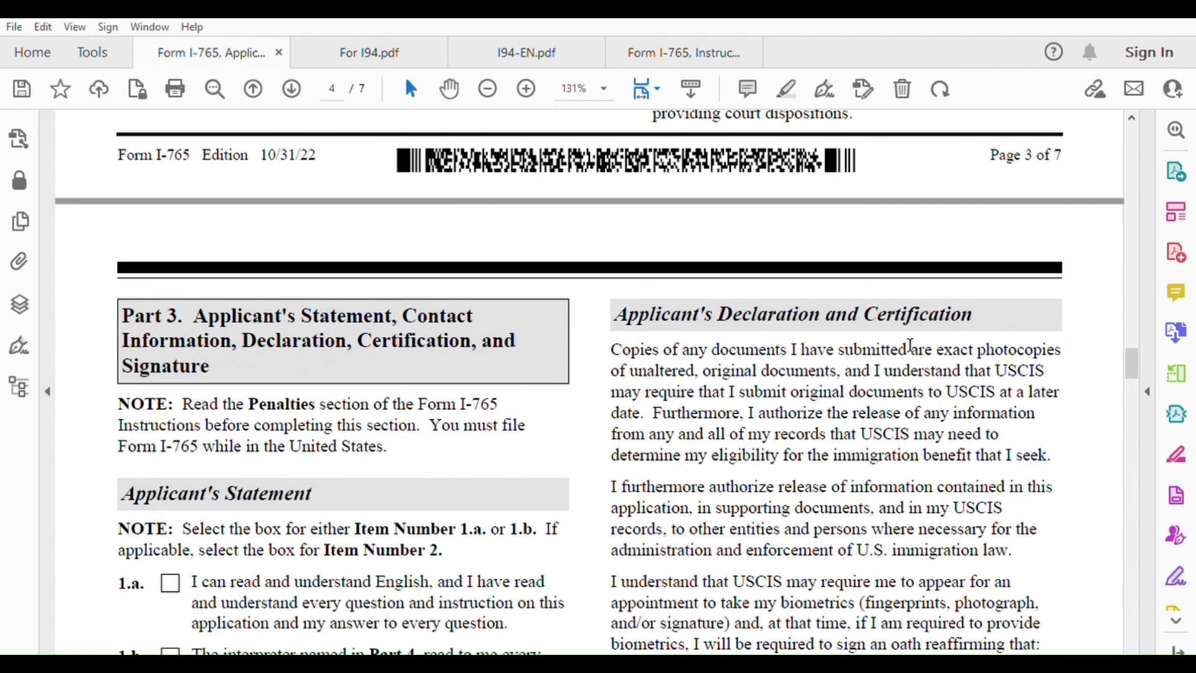
scroll(909, 344, "down", 8)
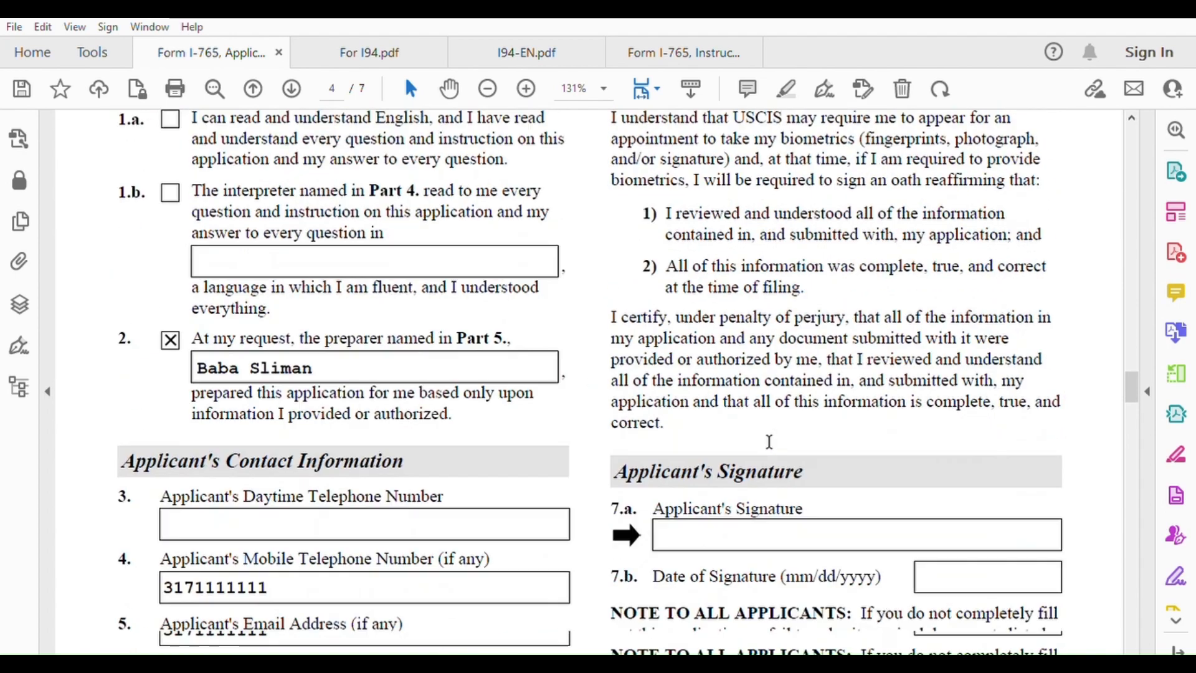
scroll(769, 441, "down", 2)
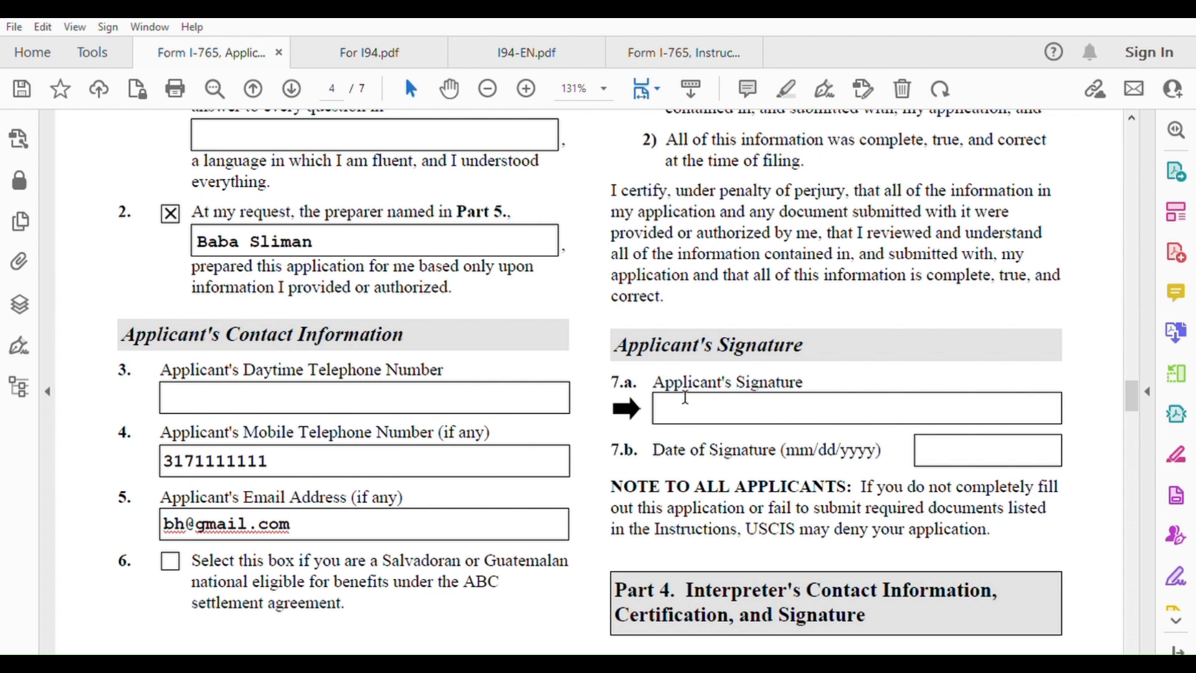
left_click(930, 443)
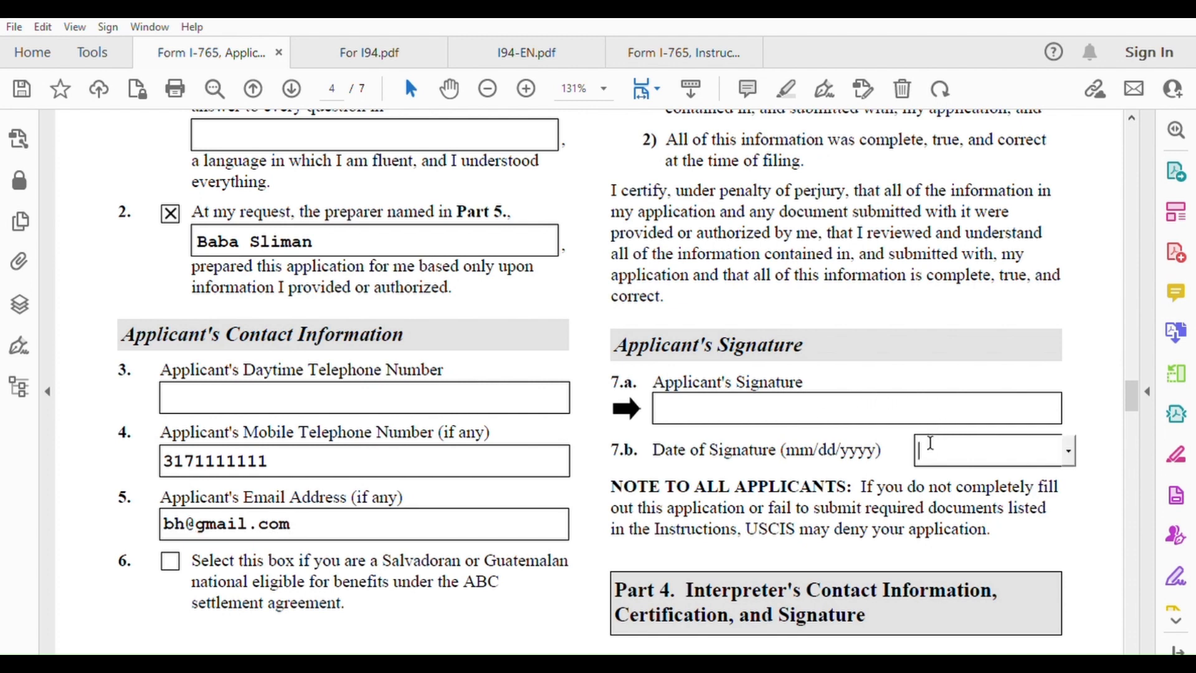
type("05/")
key("BackSpace")
key("BackSpace")
type("0")
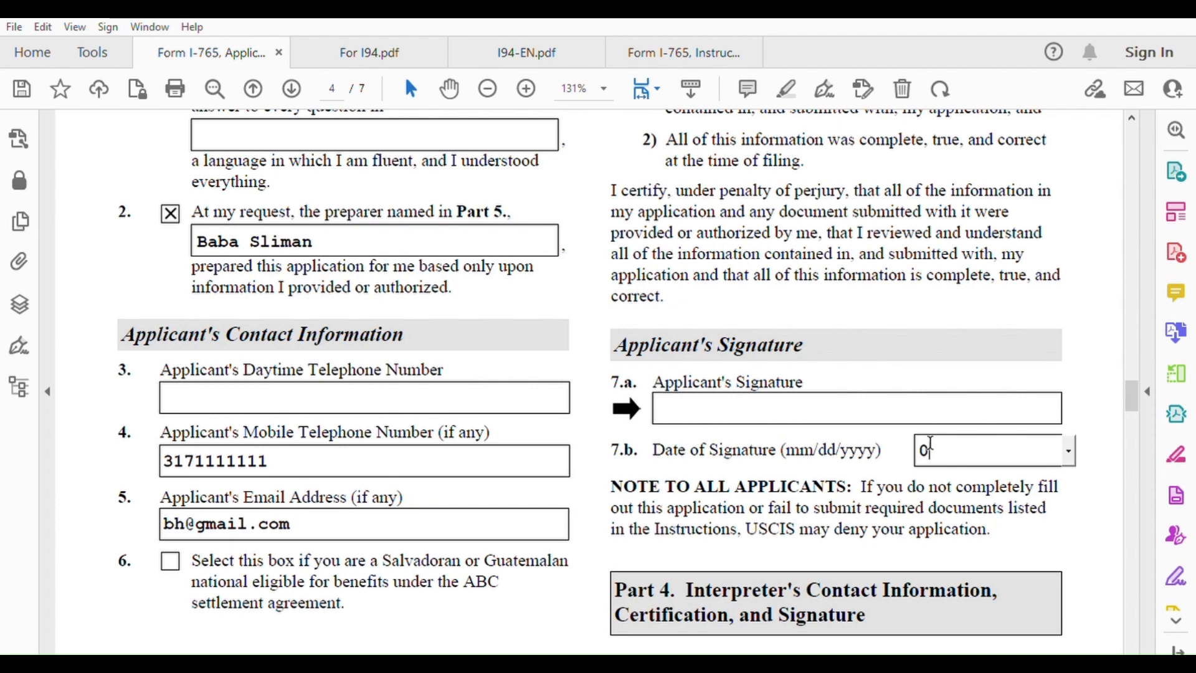
type("8/05/2023")
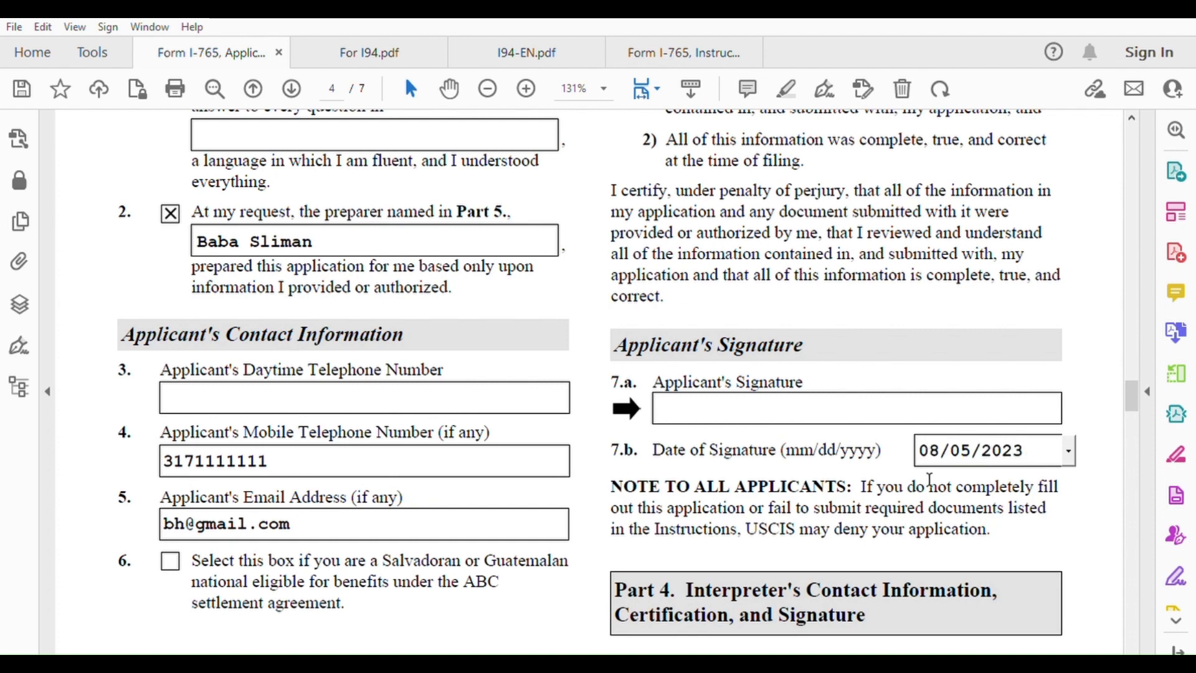
scroll(932, 481, "down", 3)
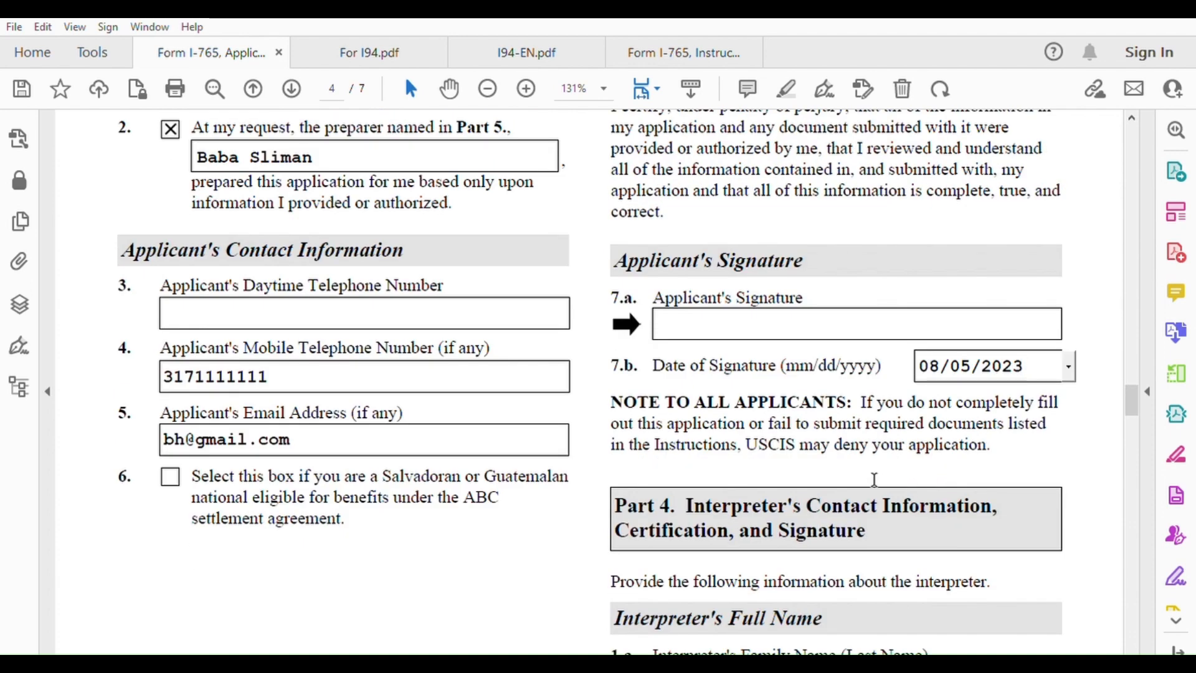
scroll(848, 443, "down", 3)
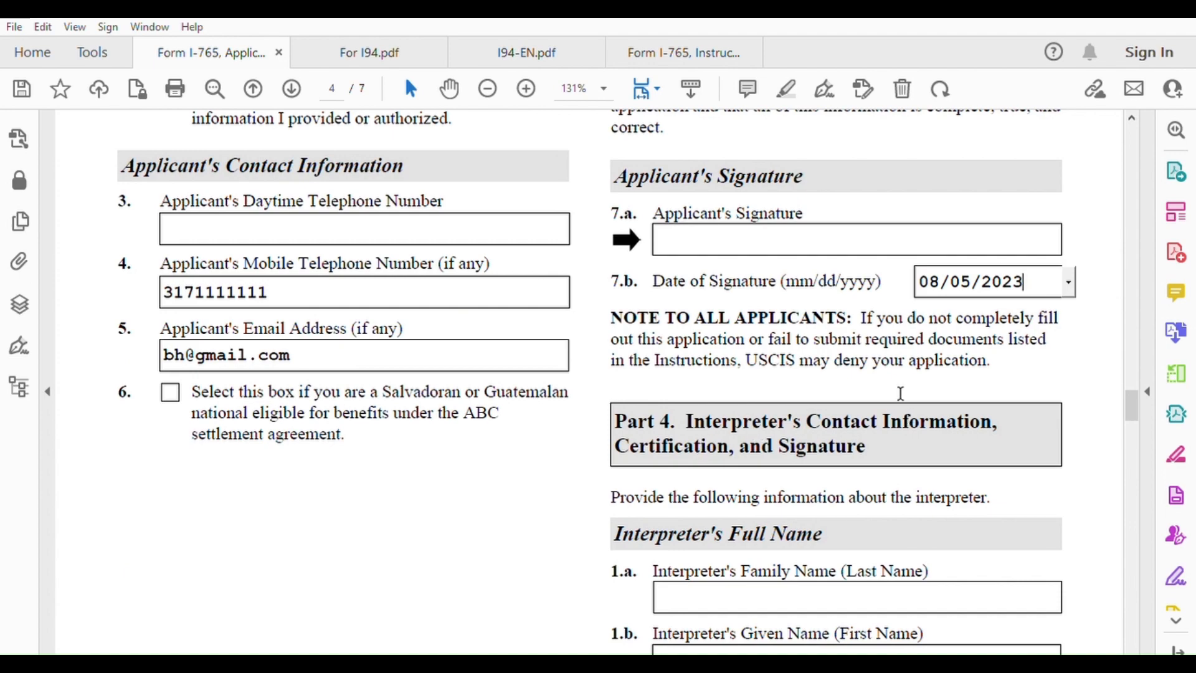
Scroll to page 5 to show the Part 4 interpreter and Part 5 preparer sections
scroll(846, 480, "down", 20)
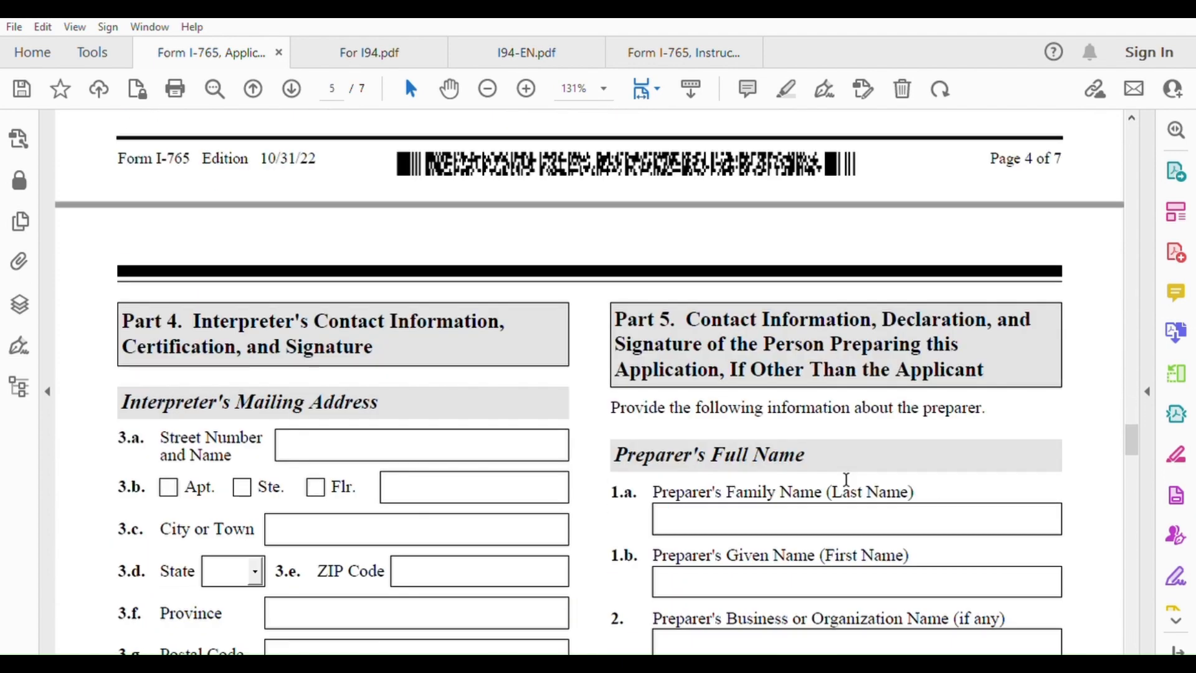
scroll(846, 479, "down", 5)
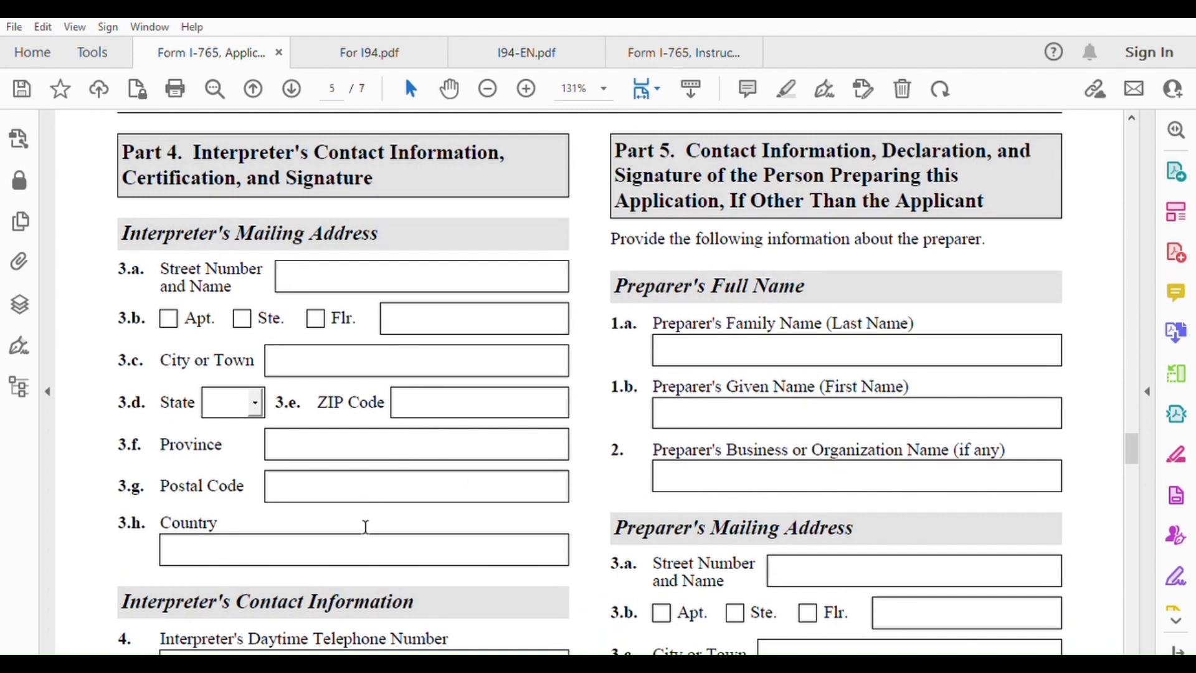
scroll(365, 526, "down", 14)
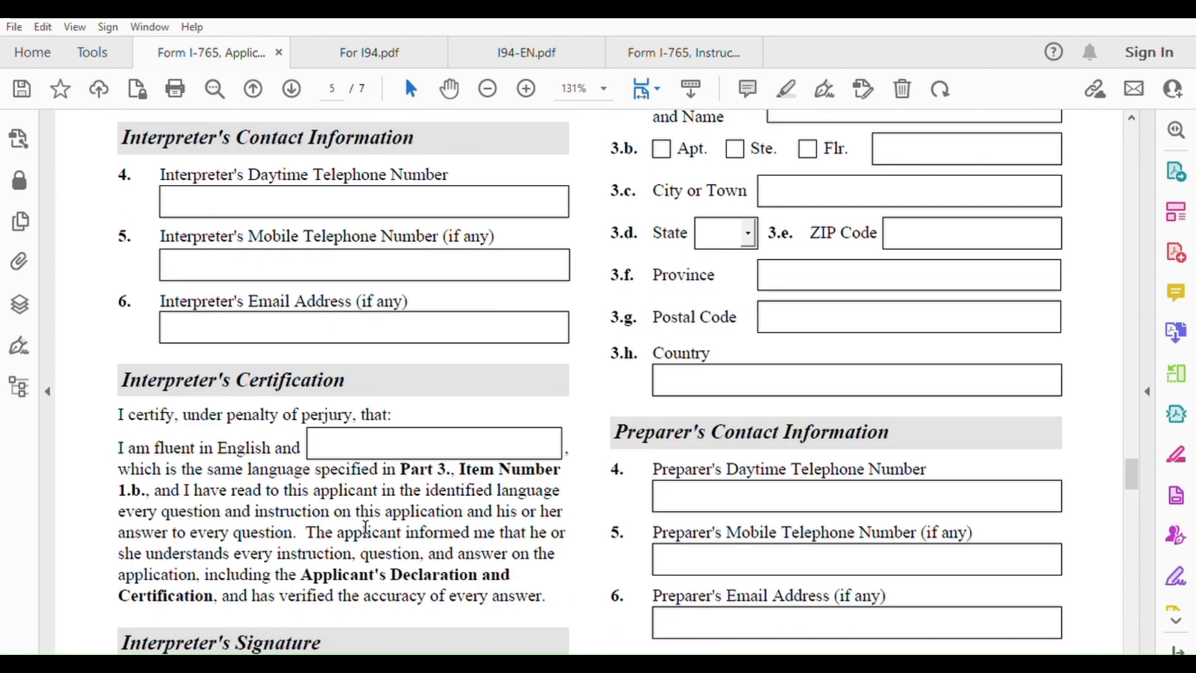
scroll(366, 526, "down", 11)
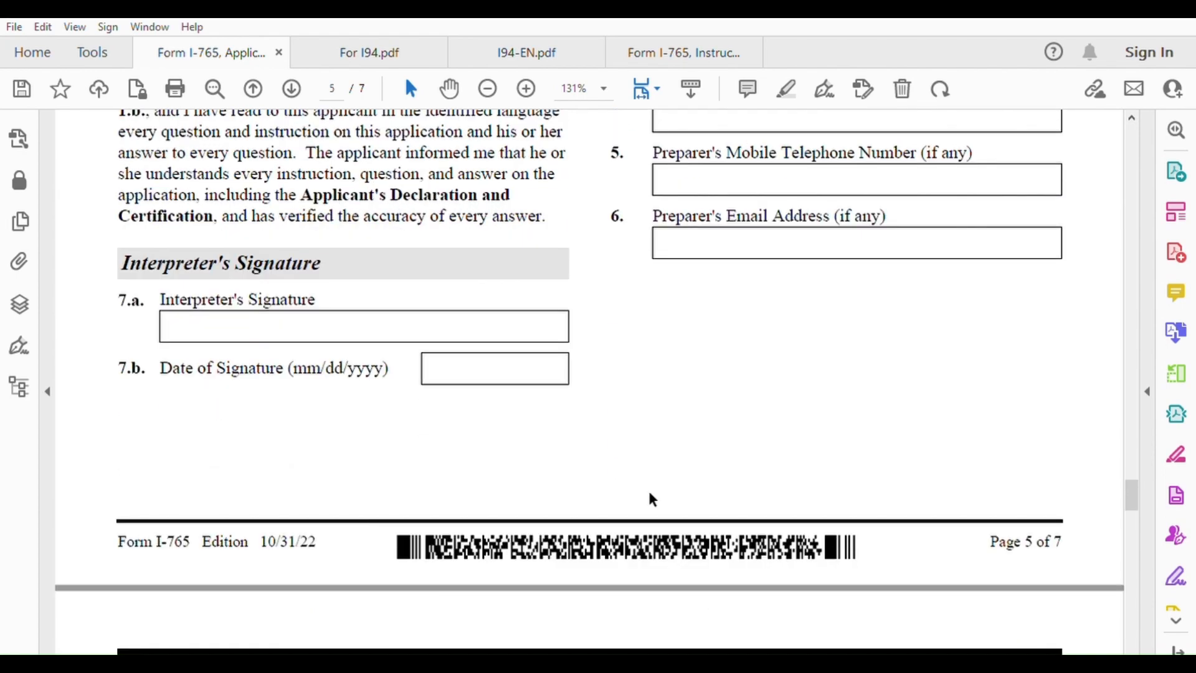
scroll(812, 447, "up", 20)
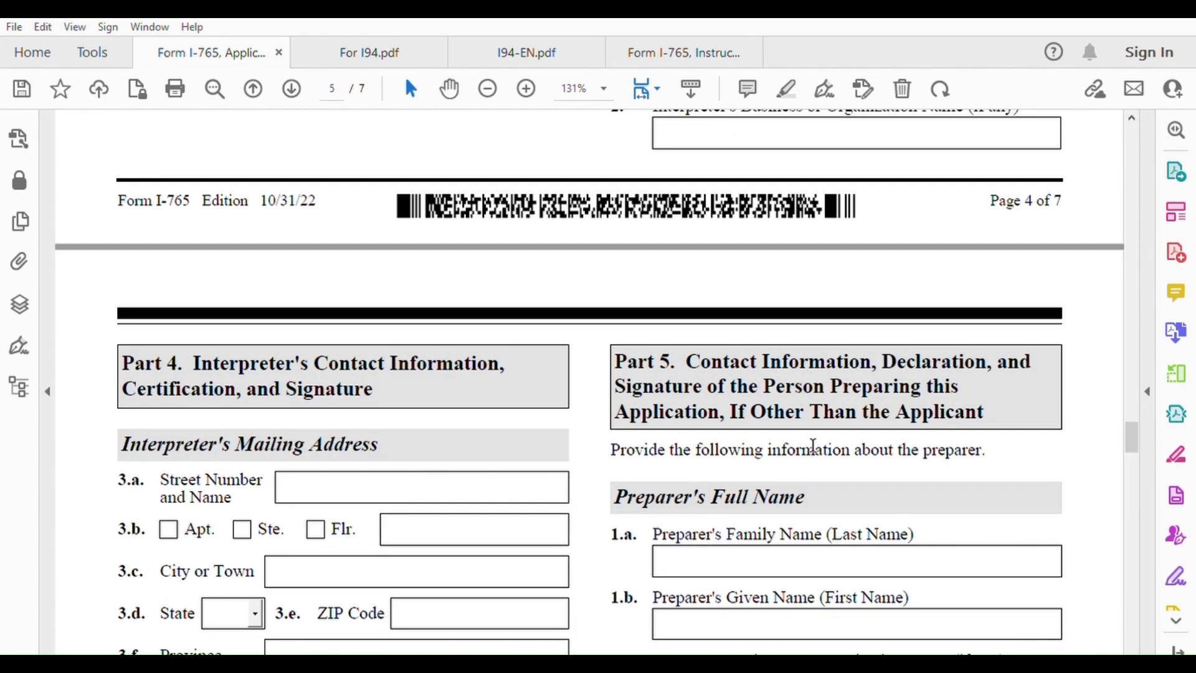
scroll(861, 373, "up", 10)
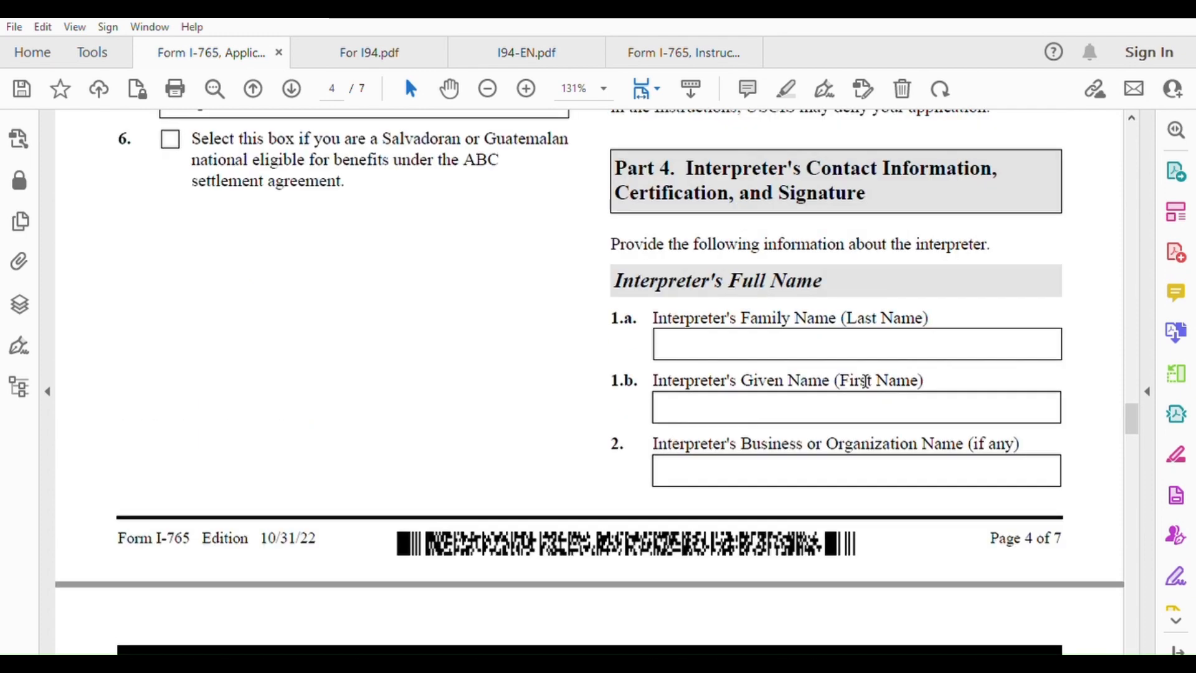
scroll(865, 348, "down", 7)
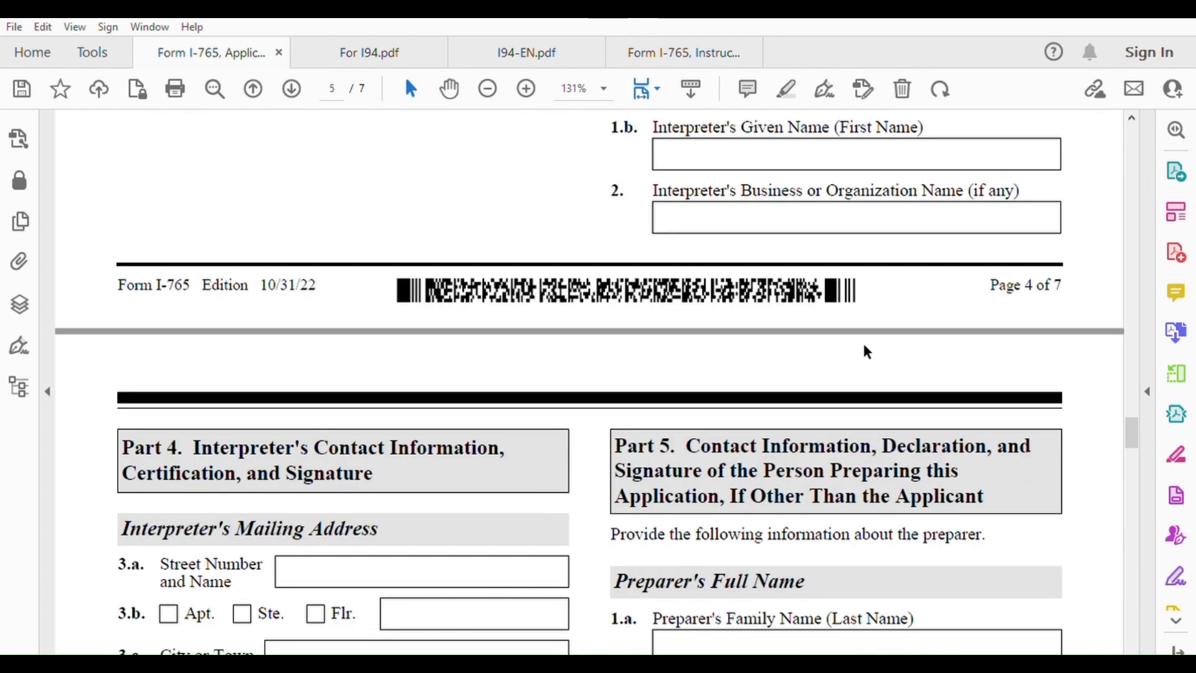
scroll(862, 348, "down", 1)
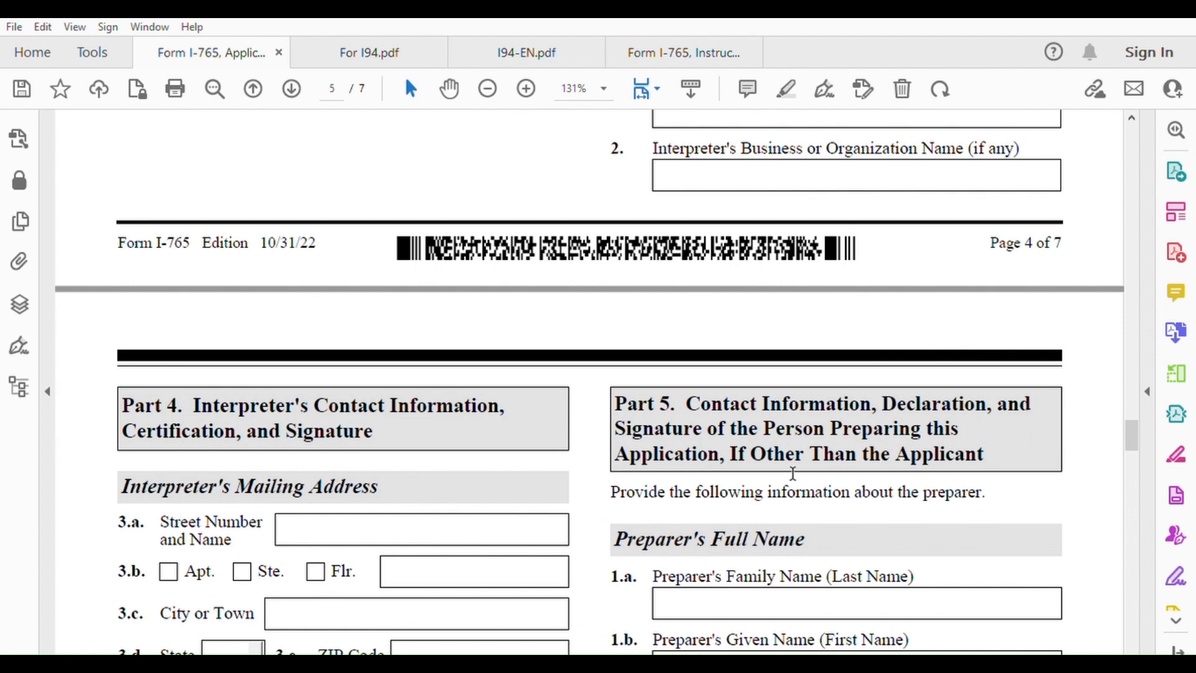
scroll(1003, 446, "down", 5)
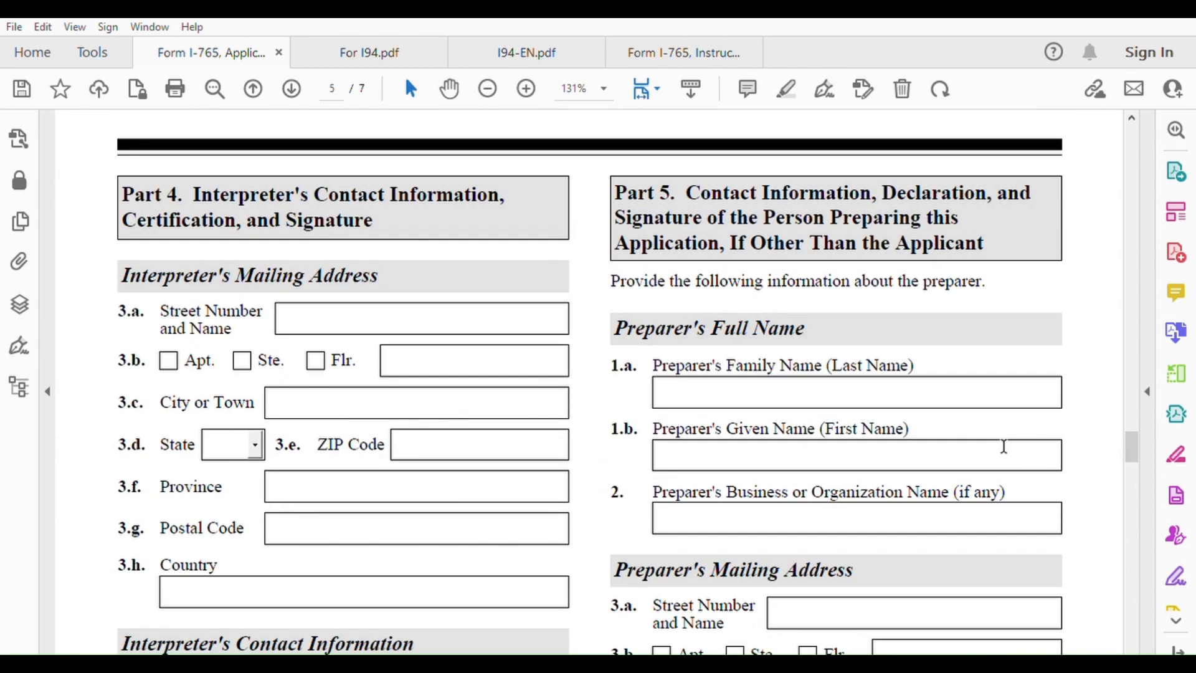
Enter the preparer's family and given names, and put N A as the business name
left_click(742, 389)
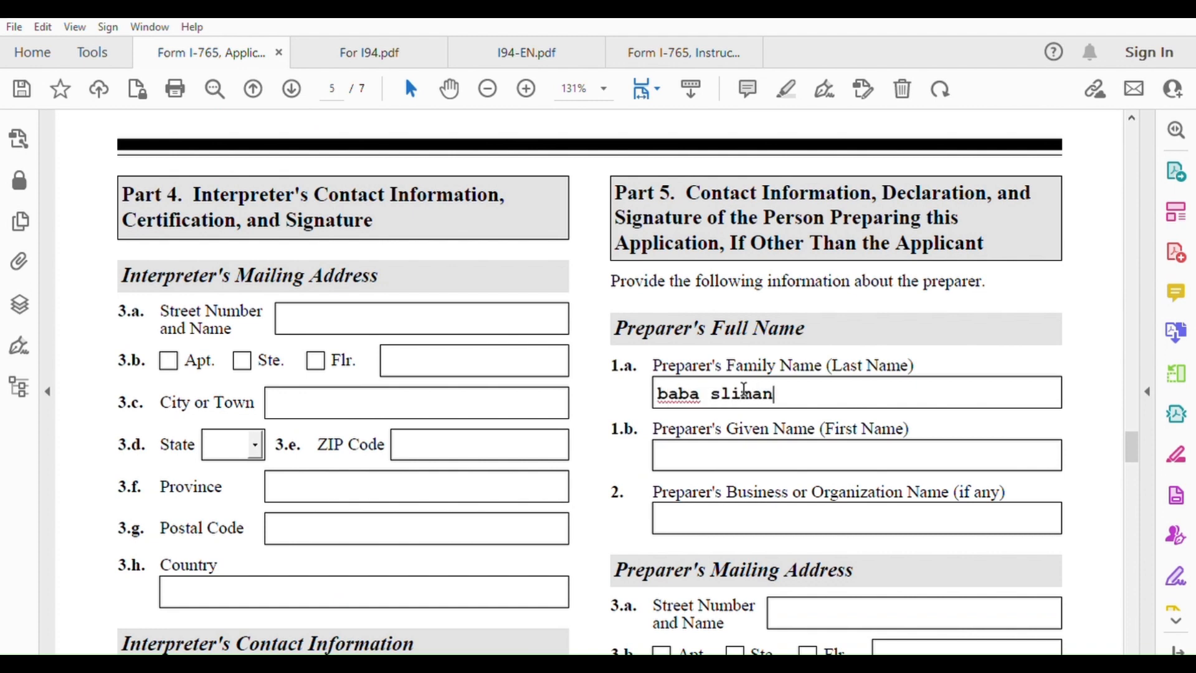
left_click(763, 443)
left_click(803, 382)
key("BackSpace")
key("BackSpace")
key("BackSpace")
key("BackSpace")
key("BackSpace")
key("BackSpace")
key("BackSpace")
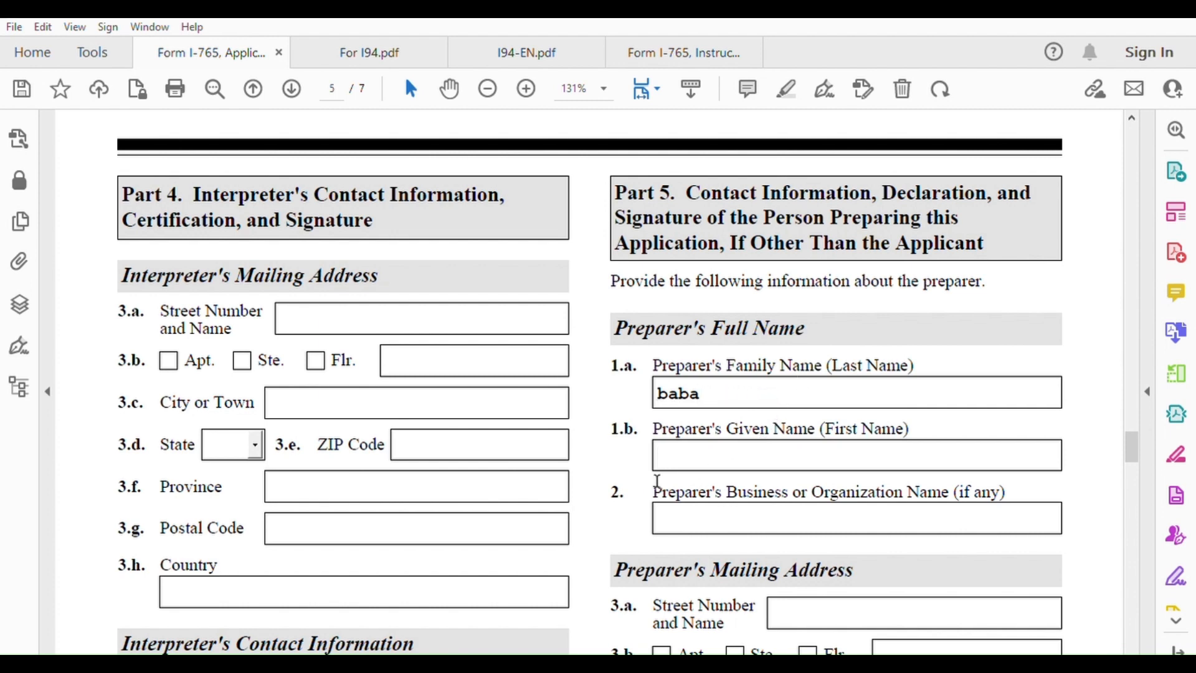
left_click(680, 459)
type("sliman")
left_click(724, 518)
type("n")
key("BackSpace")
type("N A")
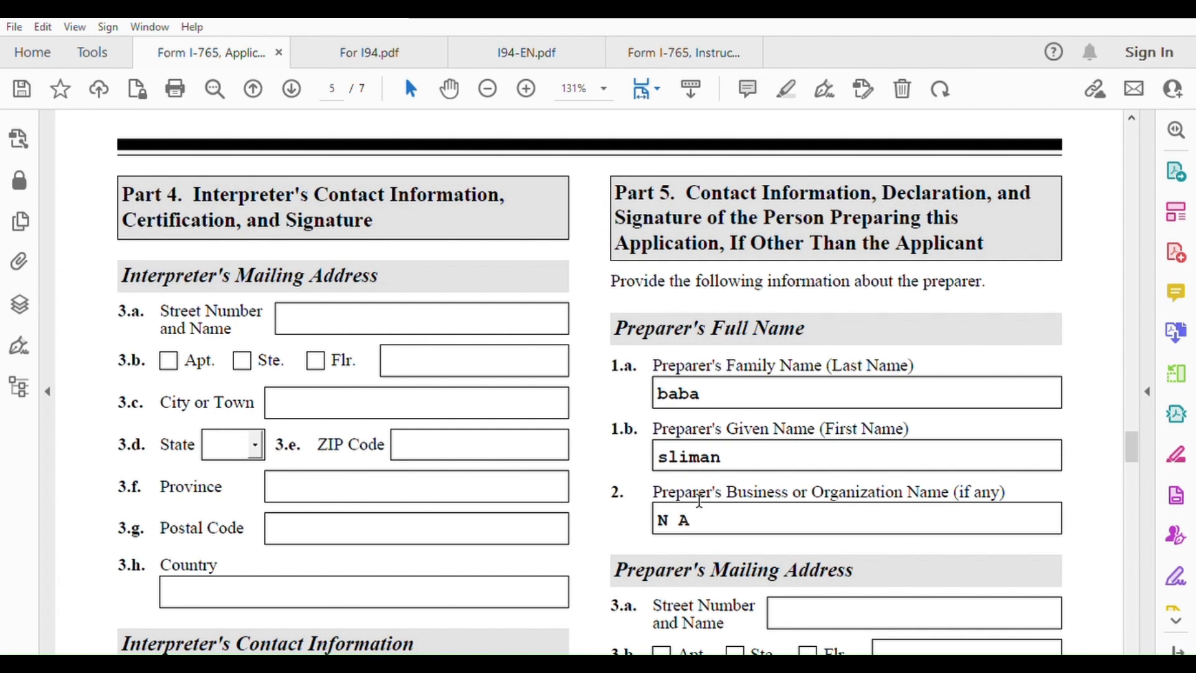
Fill in the preparer's street and city, choose IN as the state, and enter the ZIP code
scroll(829, 486, "down", 5)
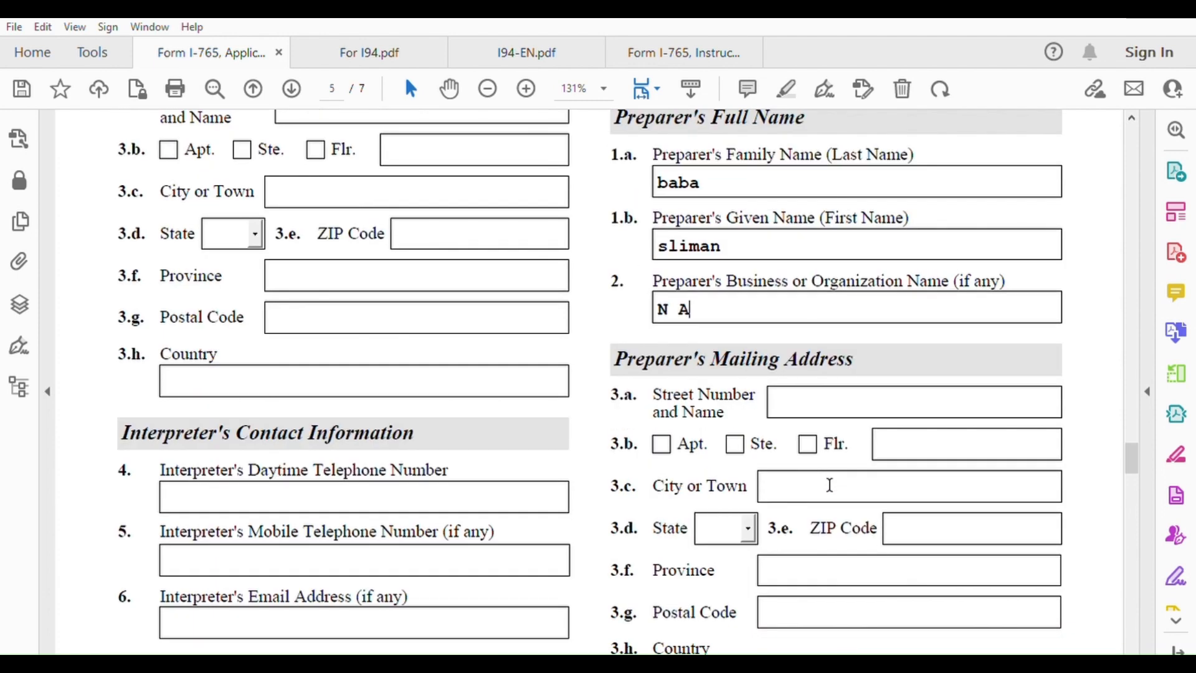
left_click(836, 393)
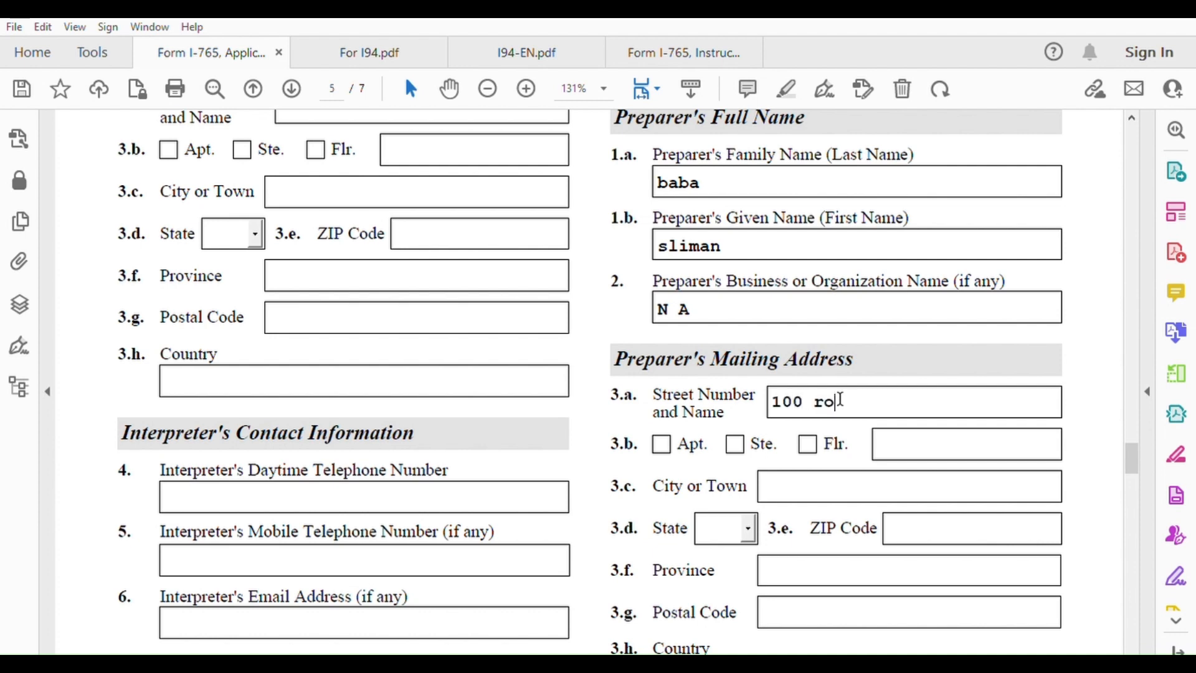
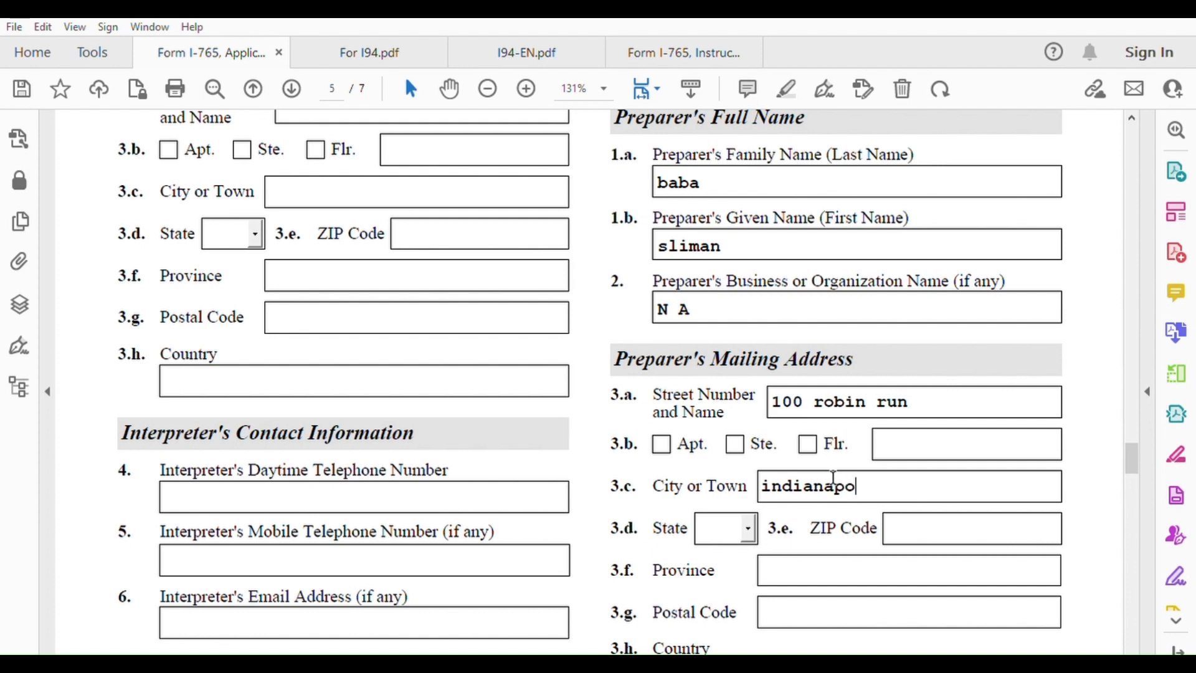
scroll(770, 525, "down", 3)
left_click(736, 394)
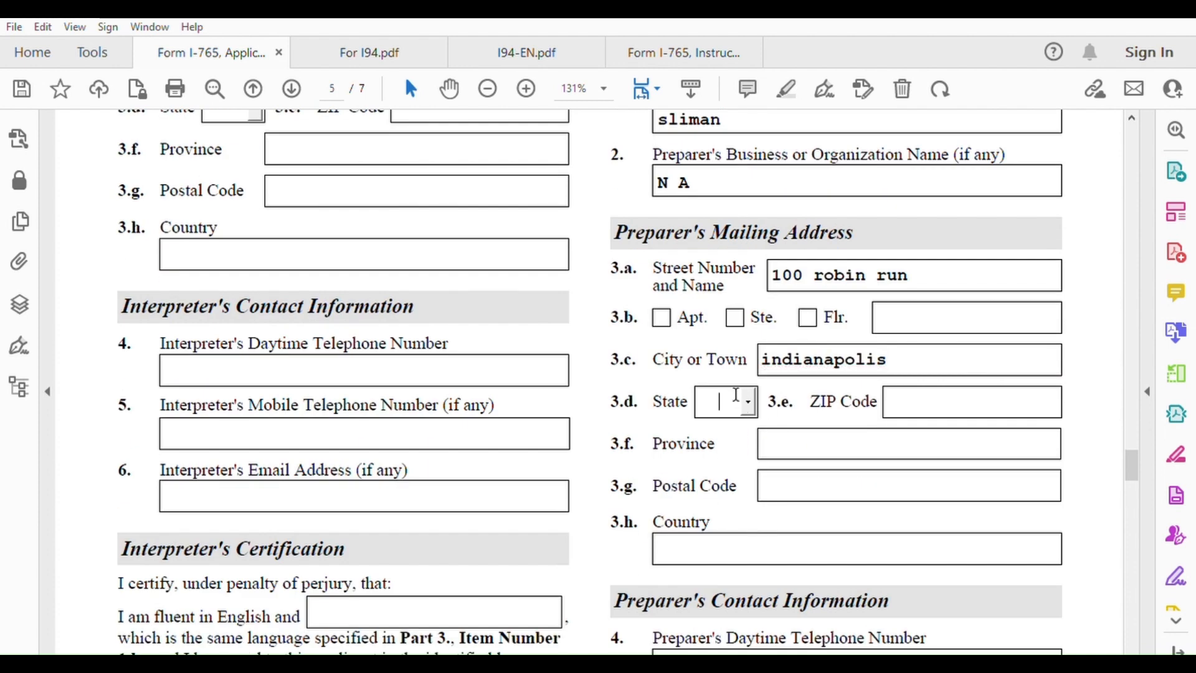
type("IA")
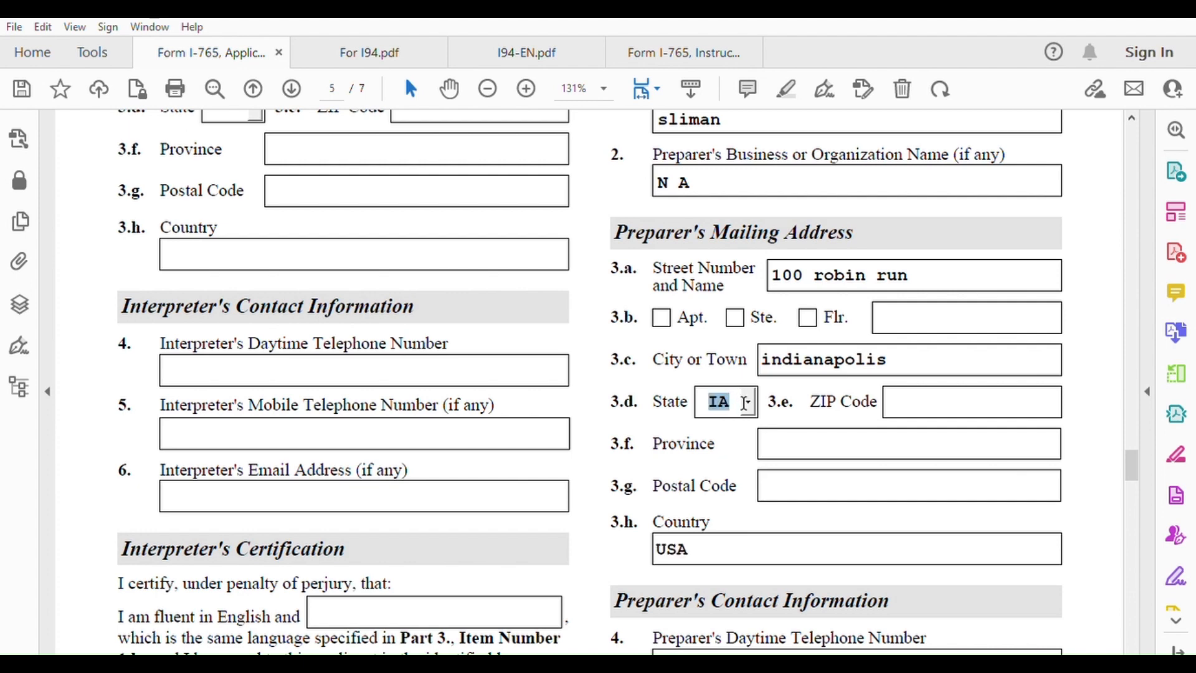
left_click(746, 402)
scroll(731, 510, "down", 4)
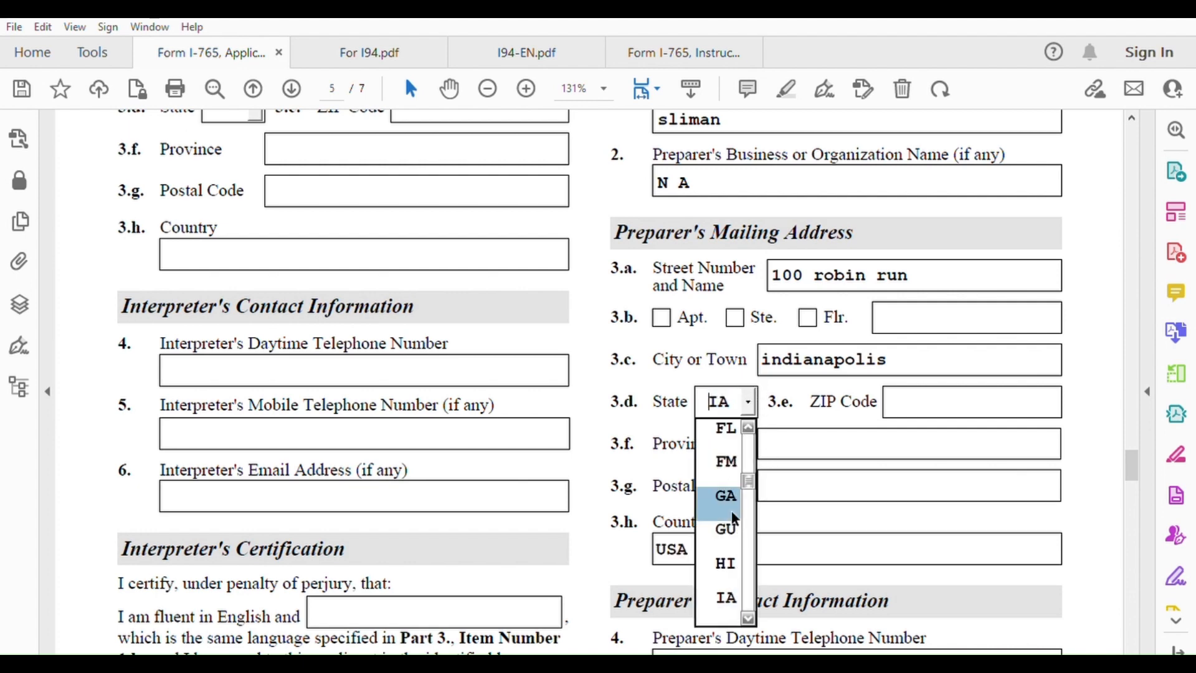
scroll(747, 615, "down", 4)
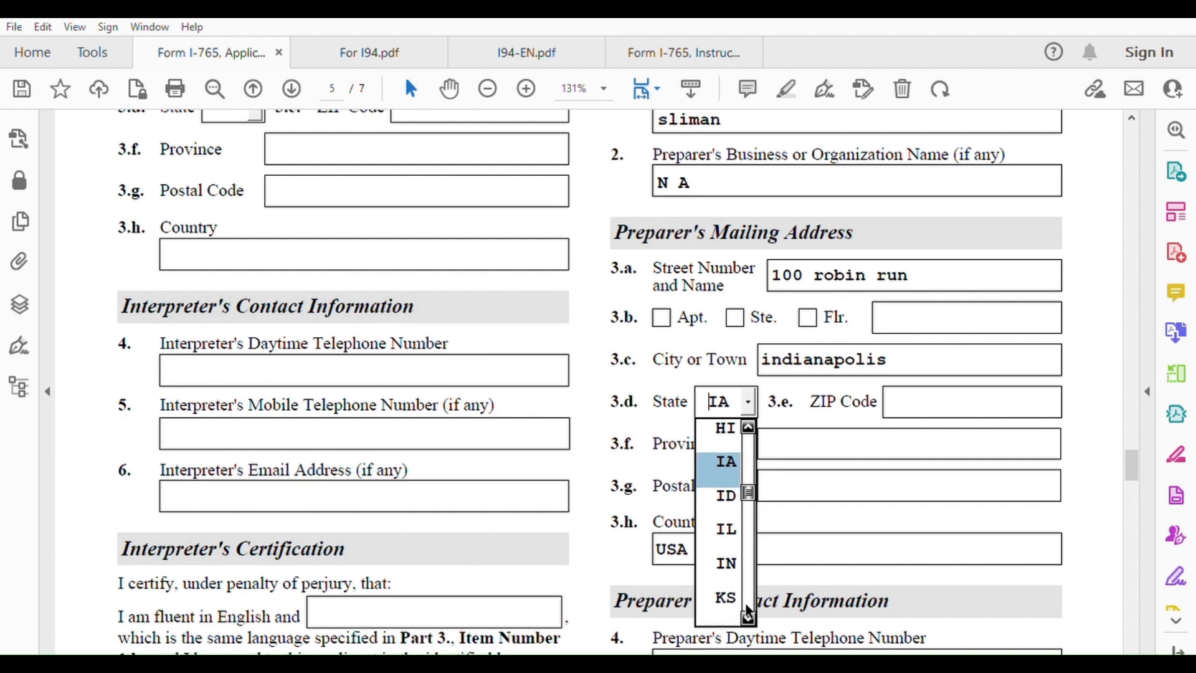
left_click(727, 562)
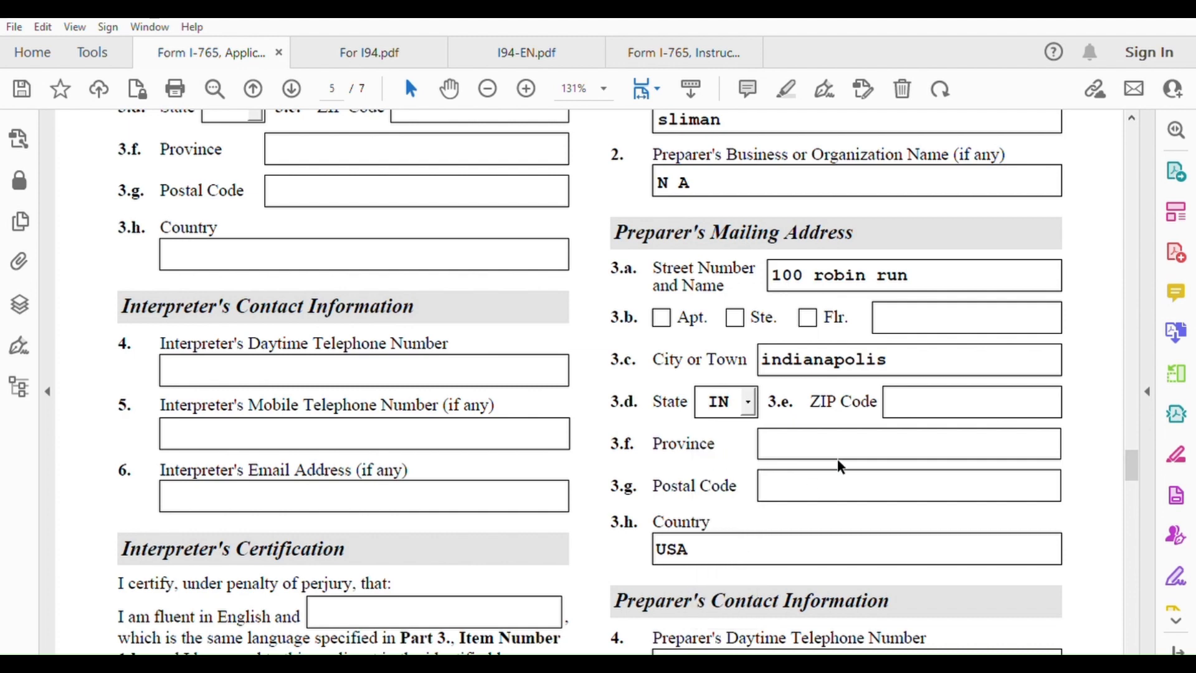
left_click(909, 391)
type("46231")
scroll(866, 452, "down", 3)
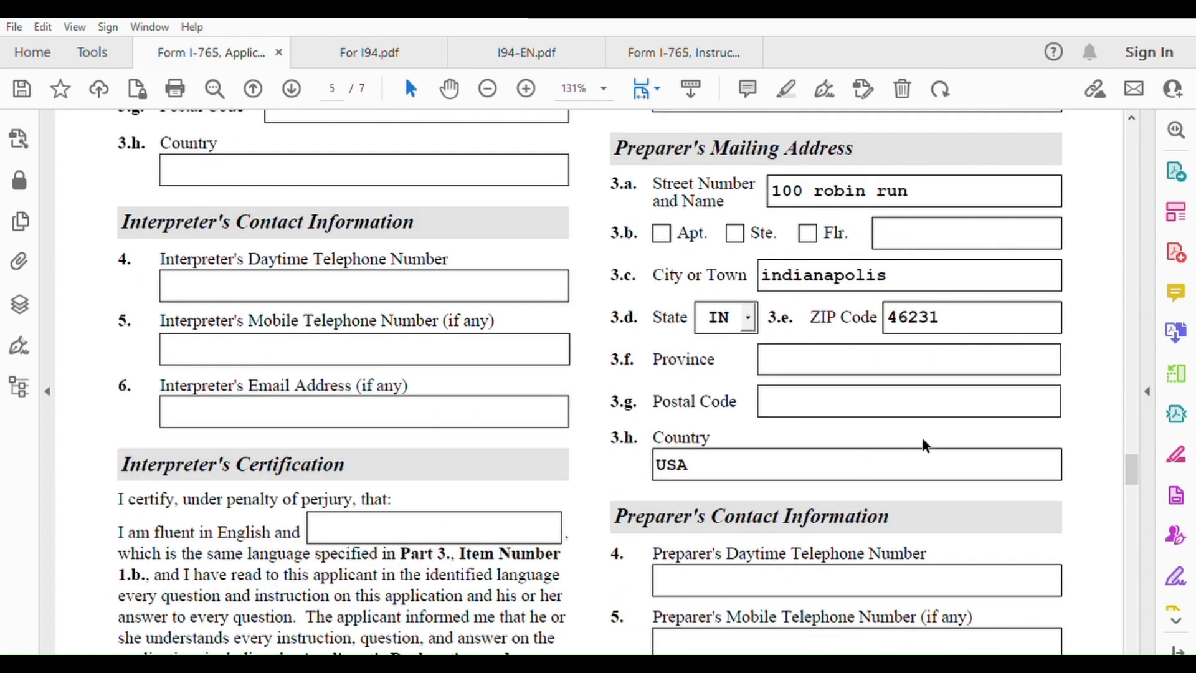
Enter the preparer's mobile number in item 5 and the email address in item 6, fixing a typo
scroll(925, 443, "down", 9)
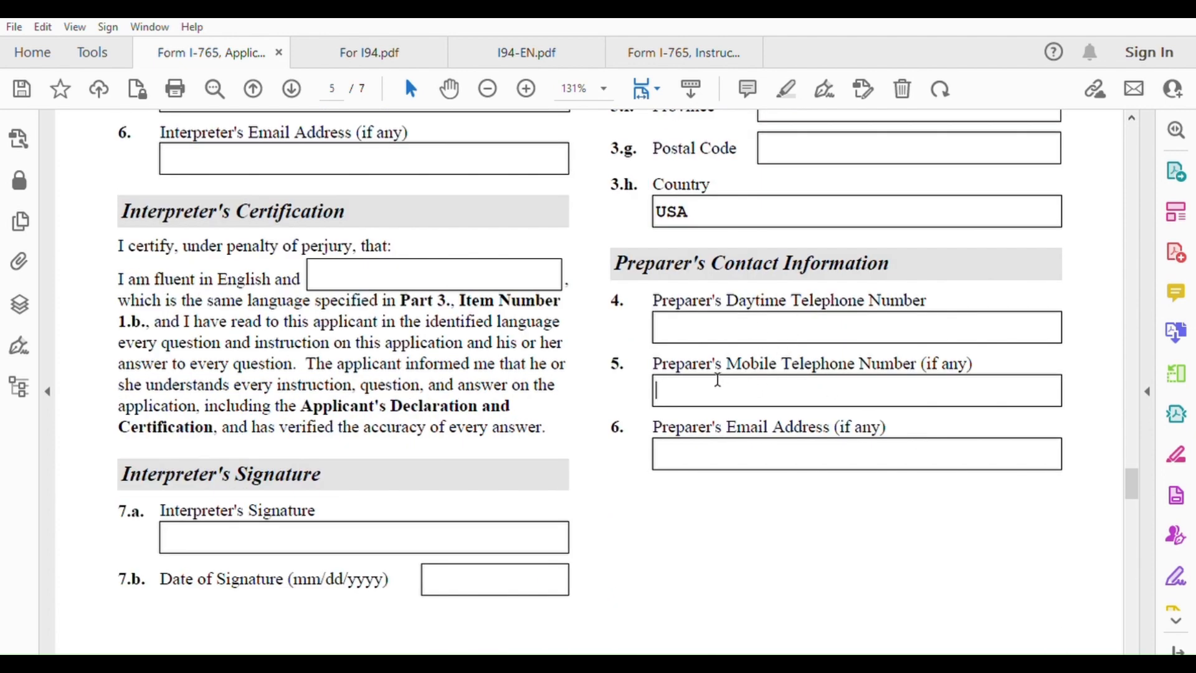
type("3172222222")
left_click(707, 450)
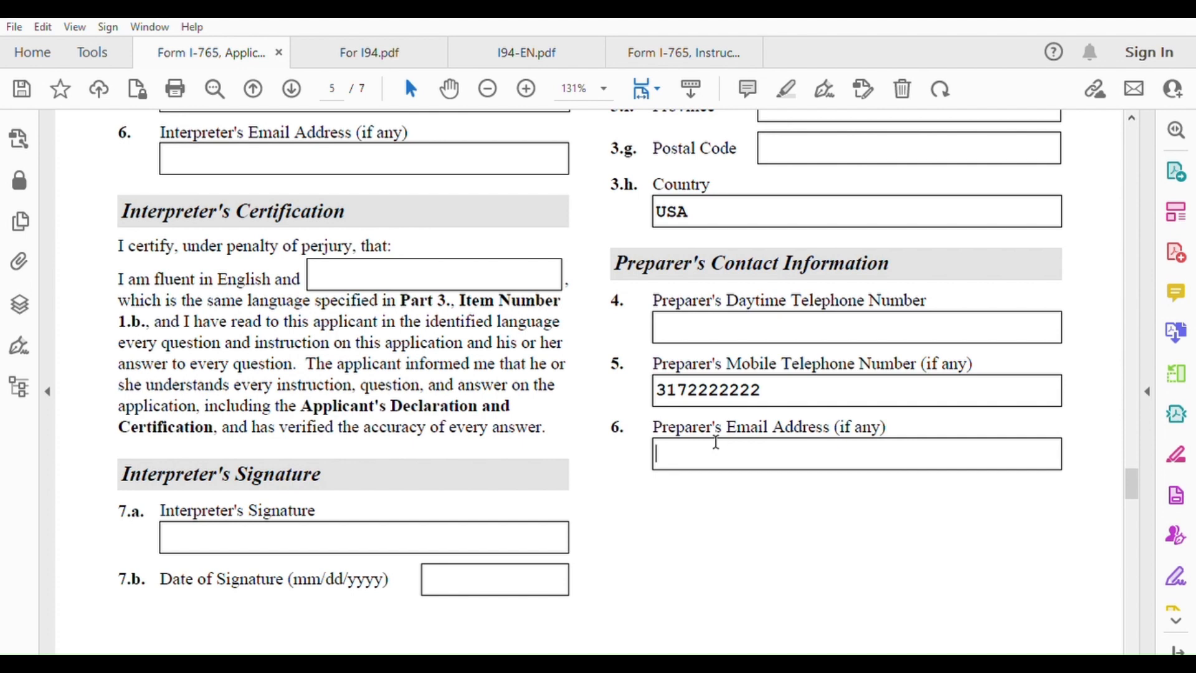
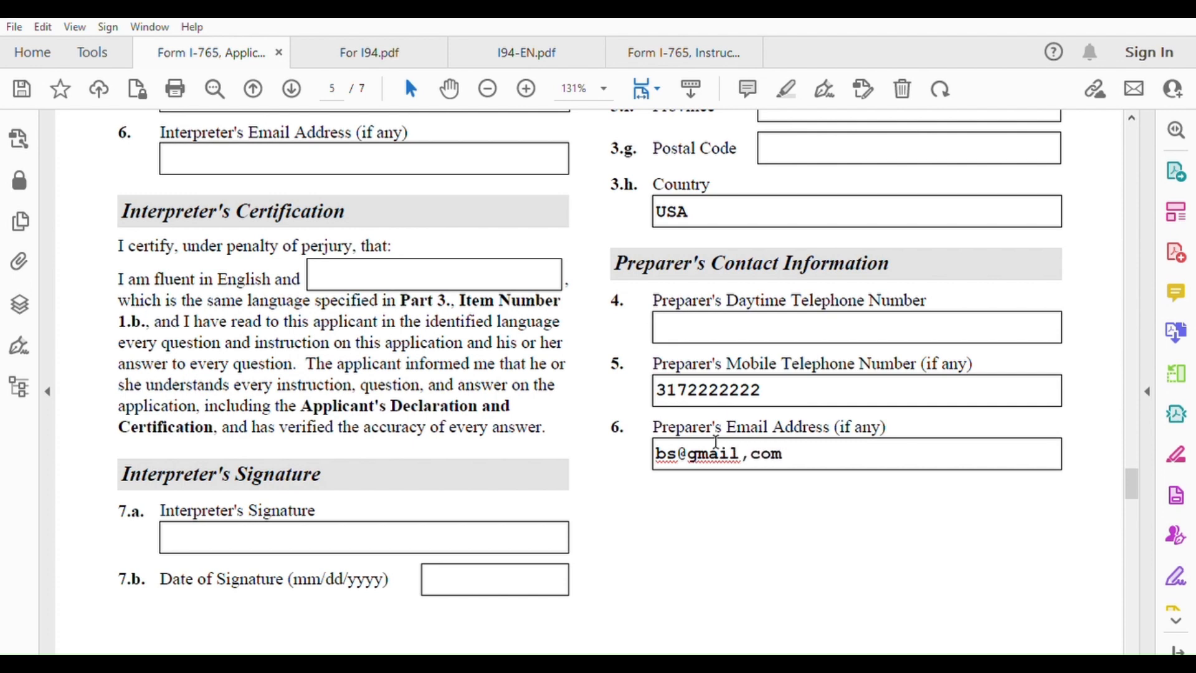
Finish the email's .com ending, then check box 7.a: preparer is not an attorney
type(".com")
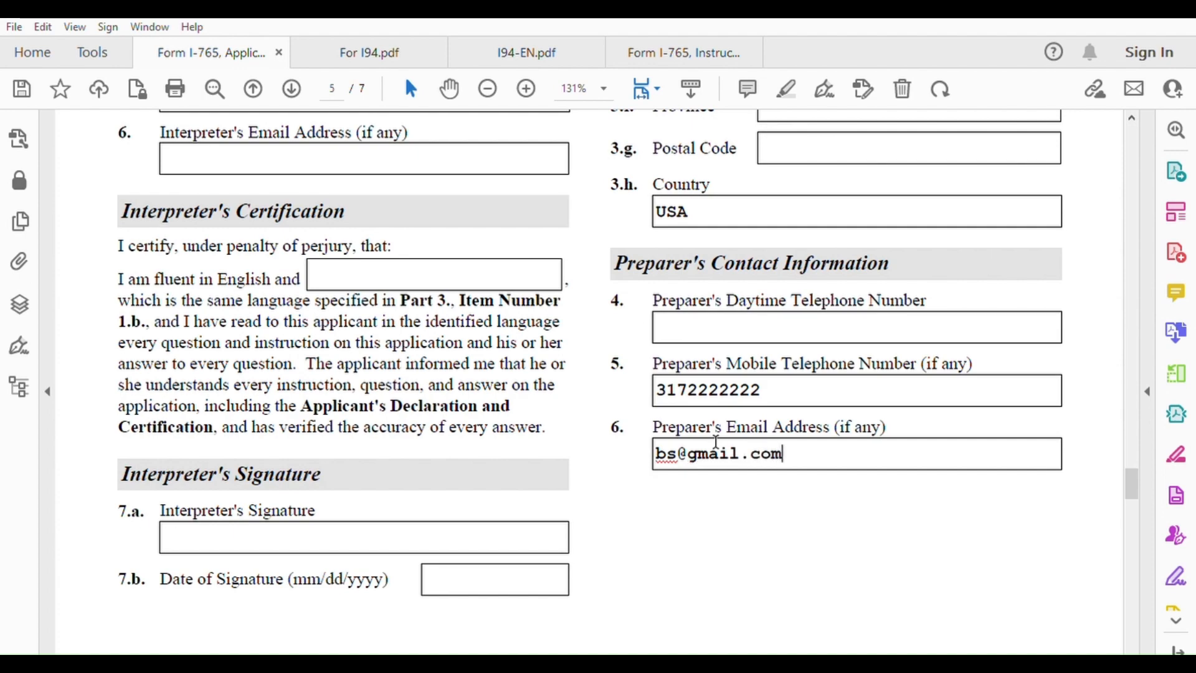
scroll(714, 440, "down", 10)
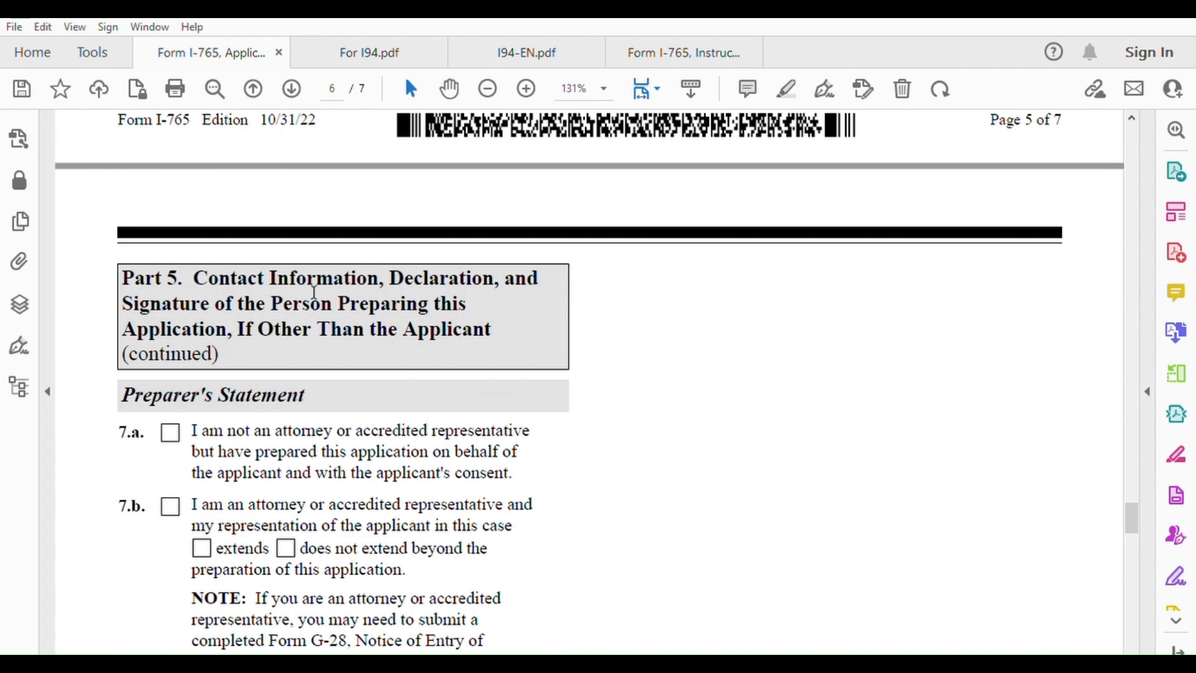
scroll(232, 402, "down", 2)
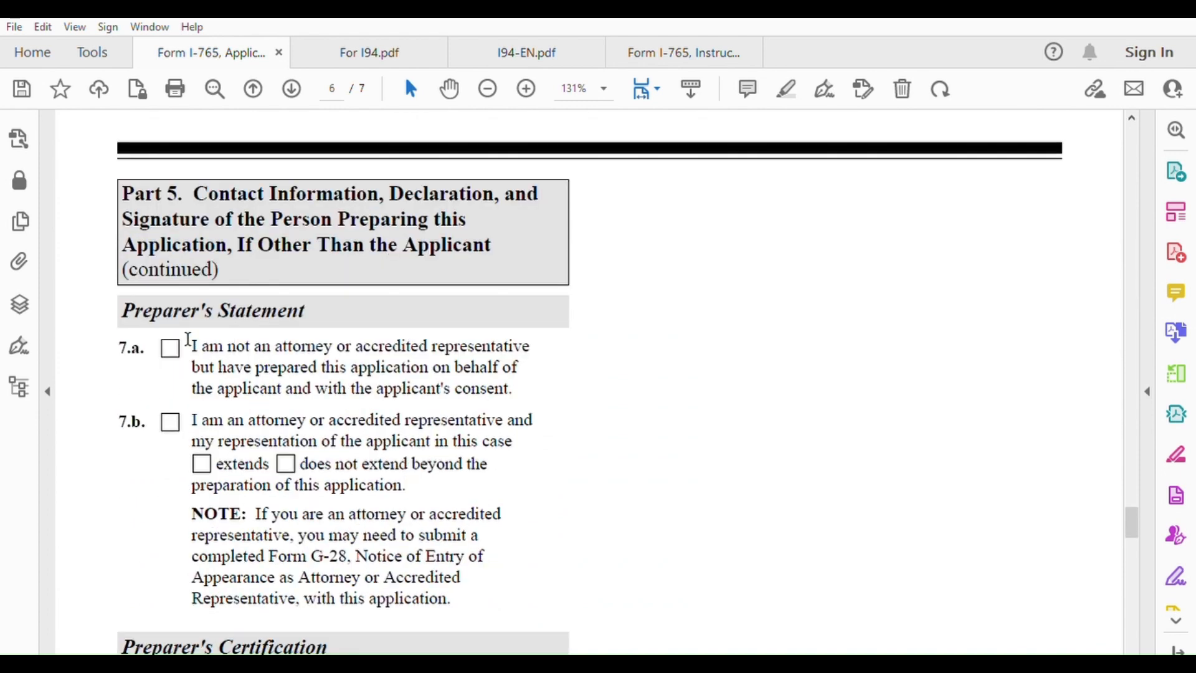
left_click(170, 347)
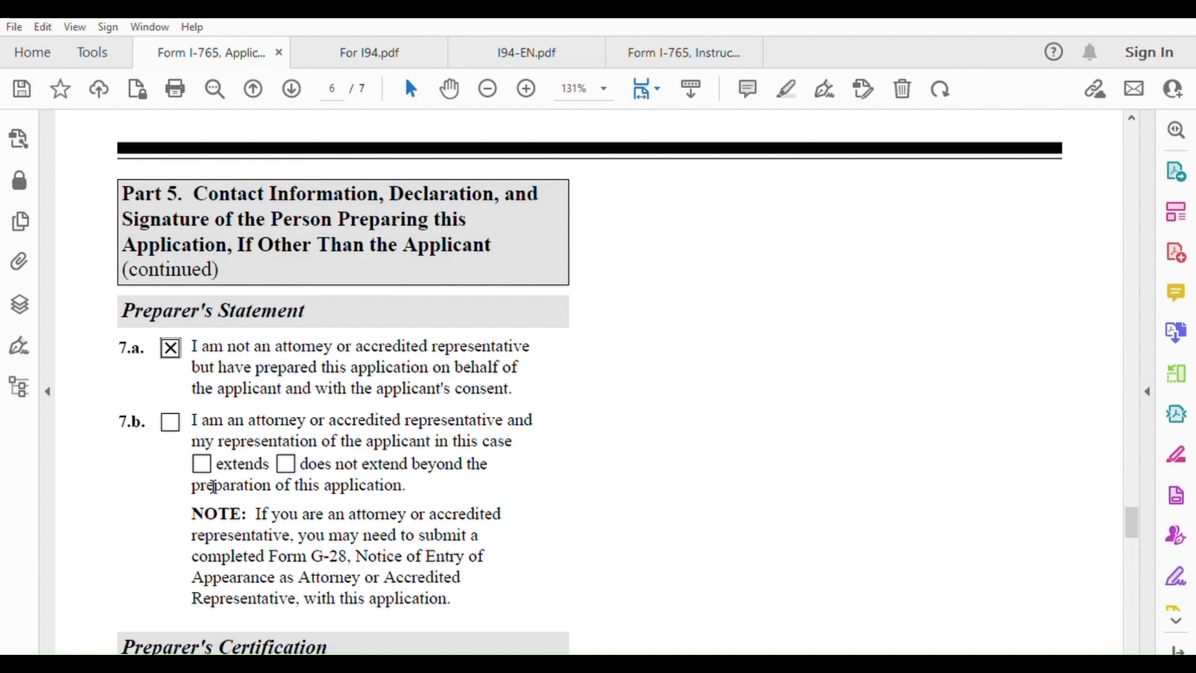
scroll(372, 445, "down", 4)
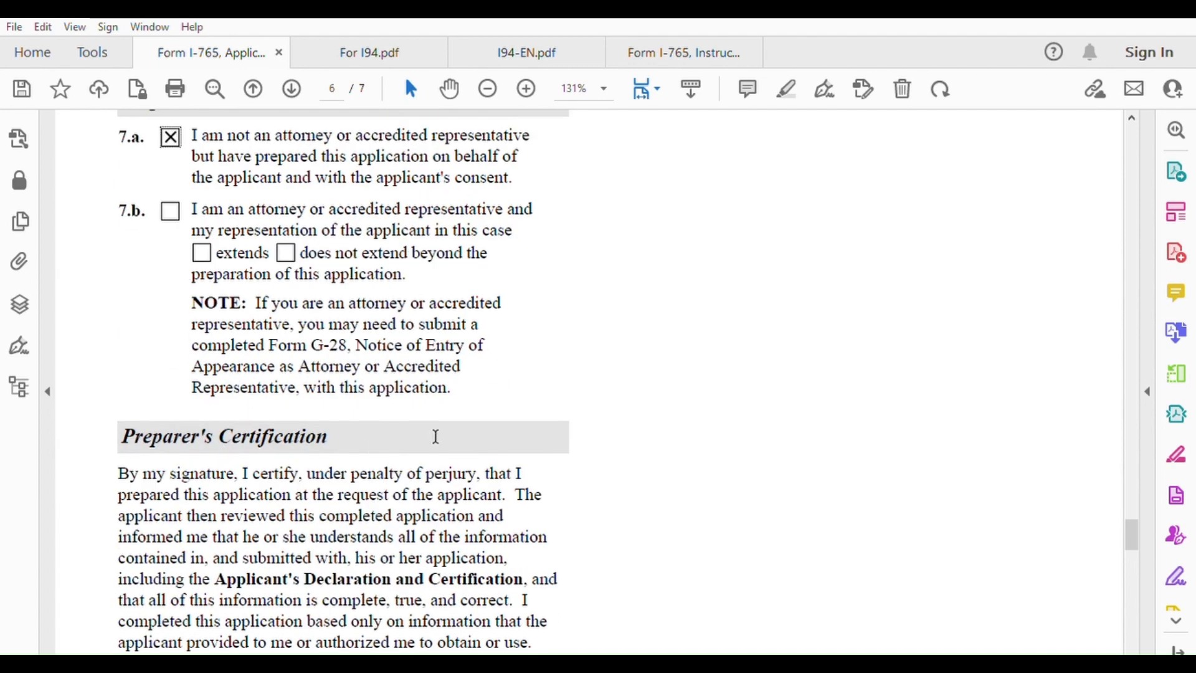
scroll(435, 436, "down", 7)
Enter 08/05/2023 as the preparer's 8.b date of signature, leaving the 8.a signature blank
left_click(455, 399)
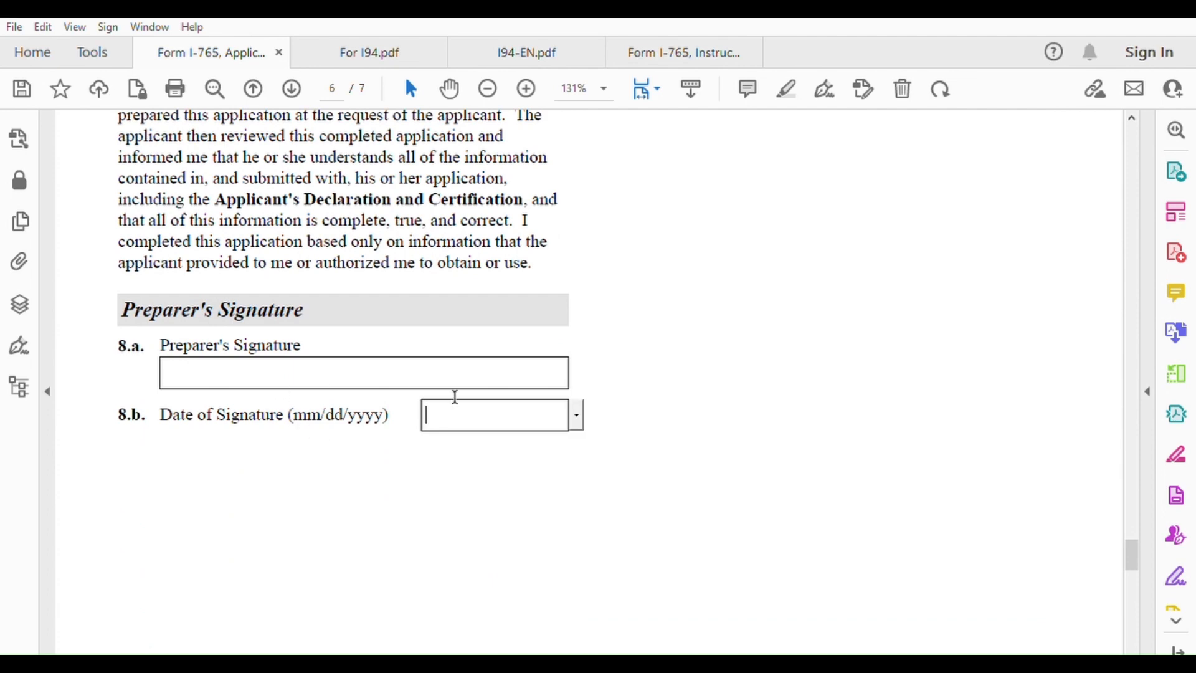
type("08/05/2023")
left_click(340, 365)
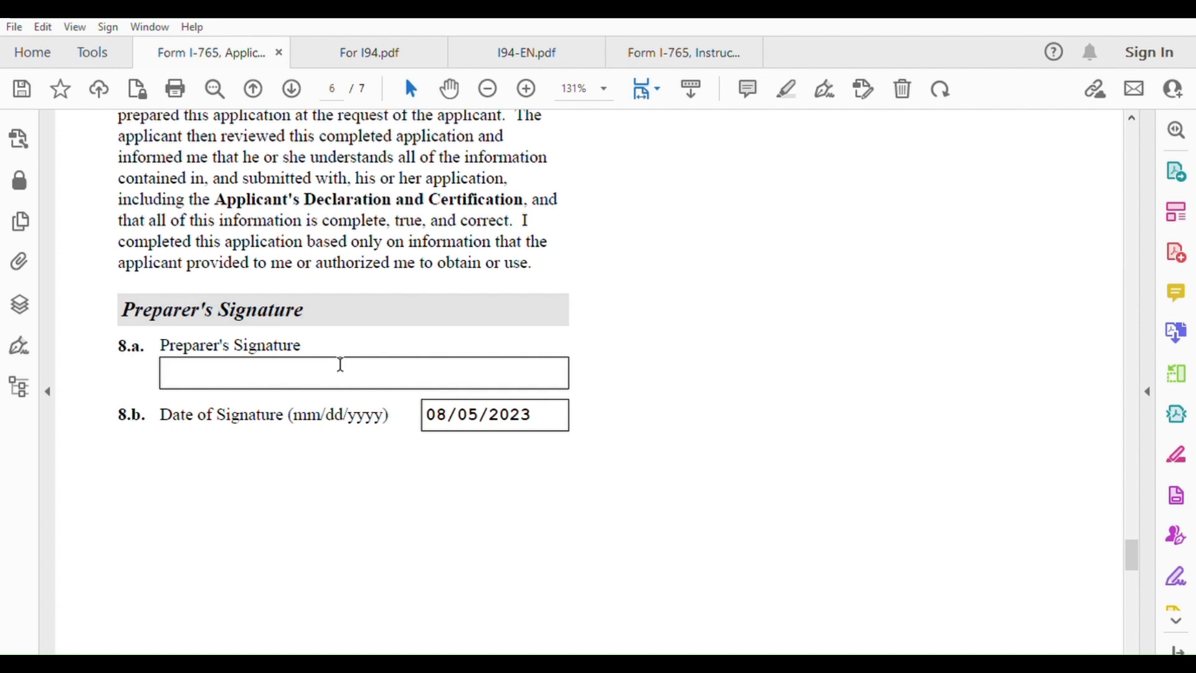
scroll(727, 370, "down", 10)
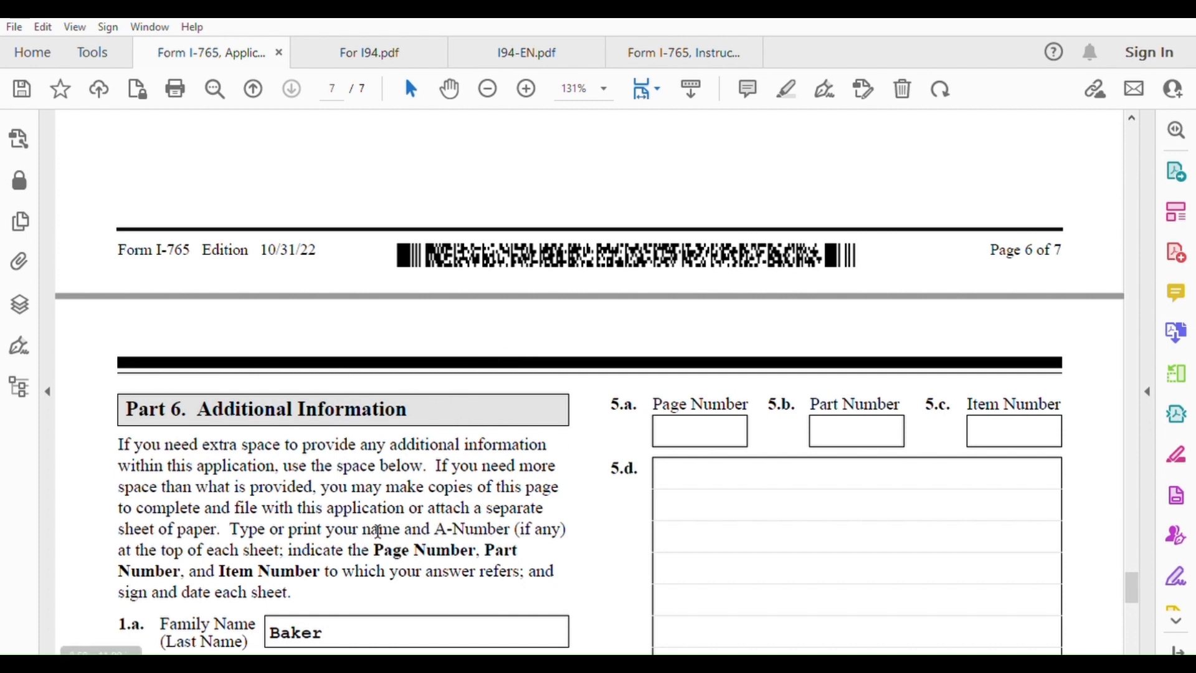
scroll(586, 527, "up", 6)
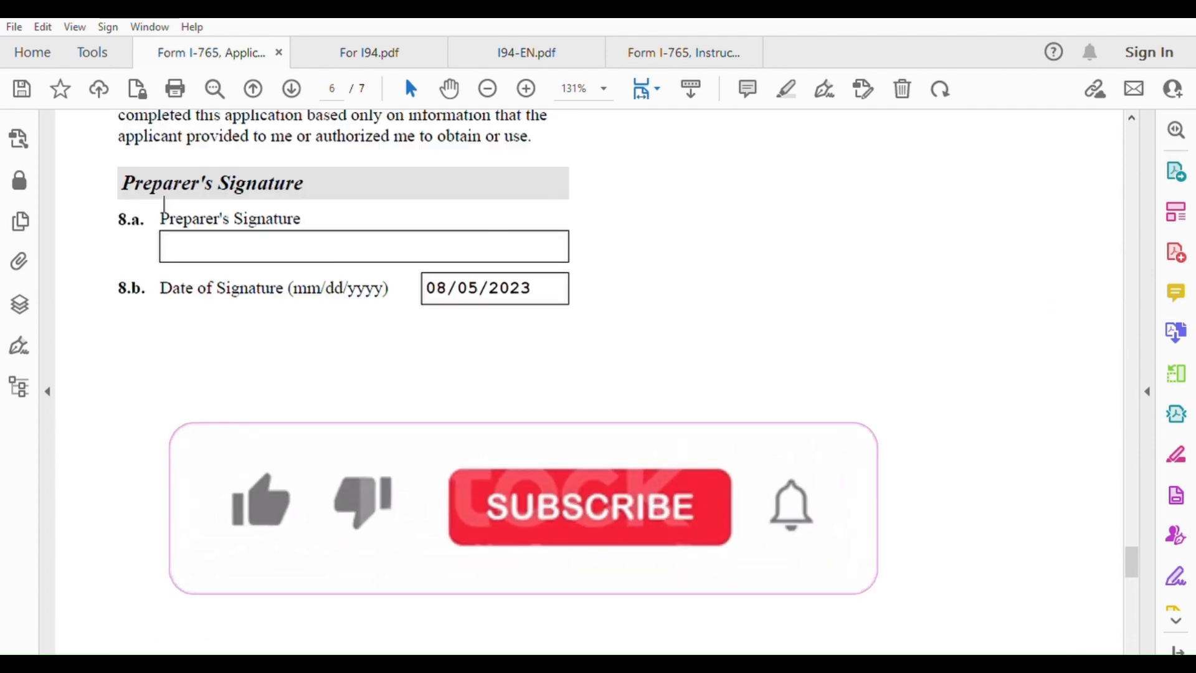
scroll(343, 249, "up", 2)
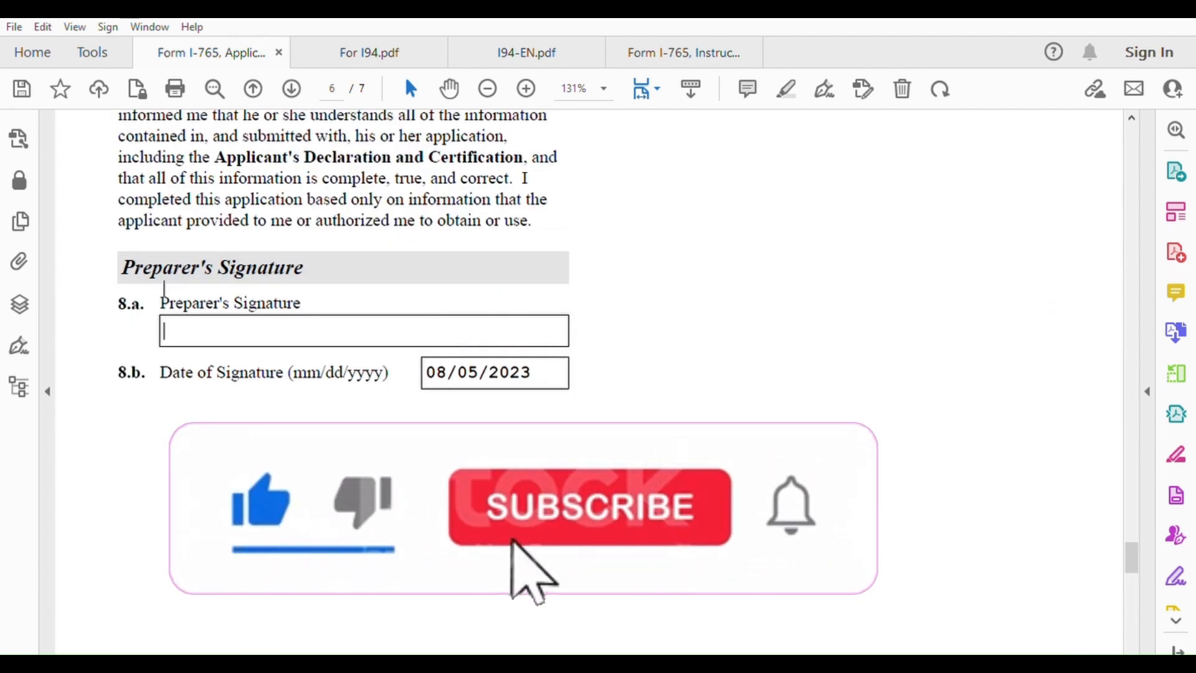